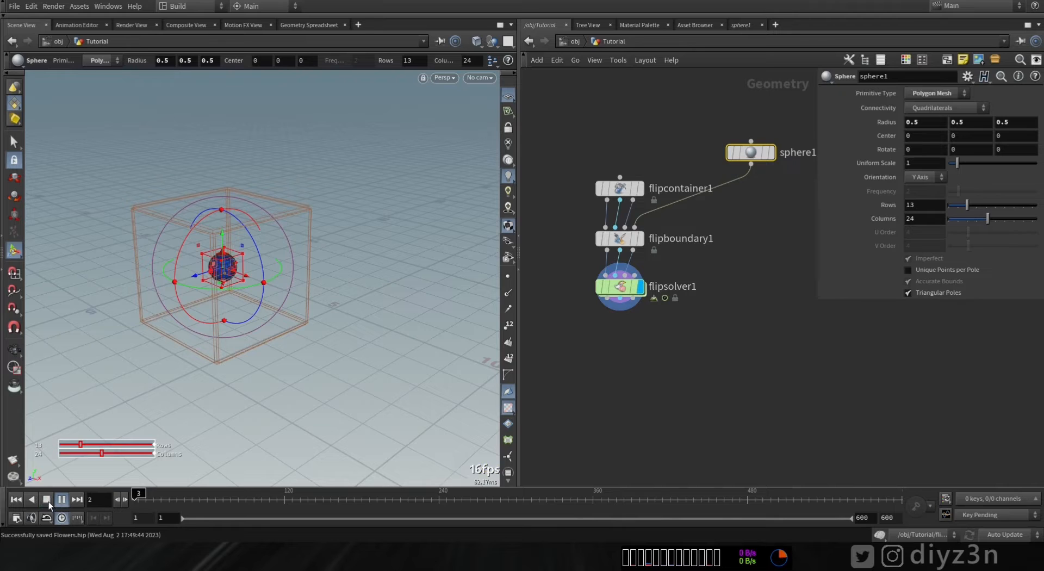
- Set the FLIP solver's ground collision to Ground Plane
mouse_move(241, 399)
left_mouse_down("alt")
mouse_move(205, 390)
mouse_move(235, 395)
left_mouse_up("alt")
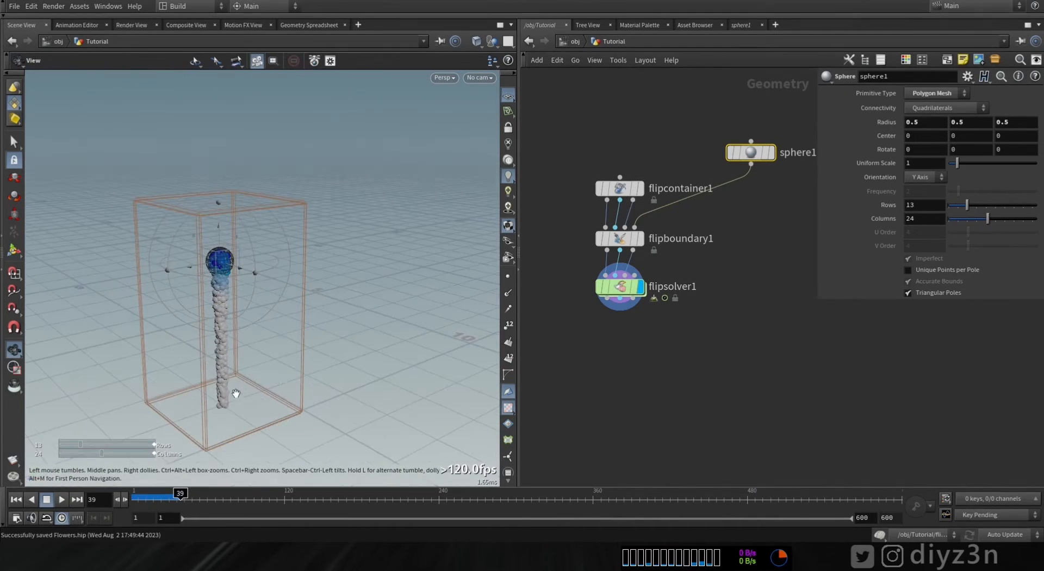
left_click(624, 288)
left_click(885, 122)
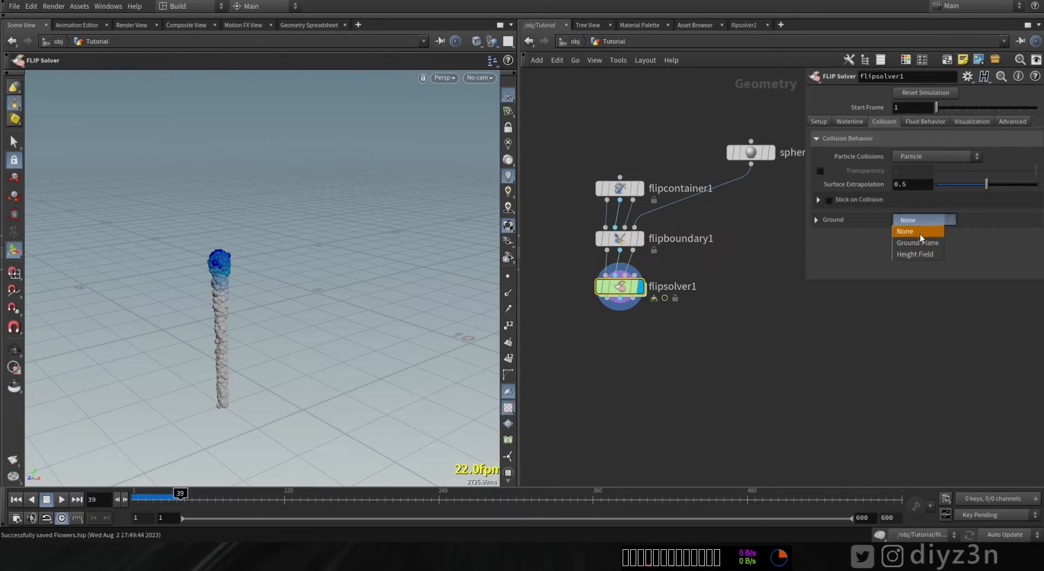
left_click(920, 243)
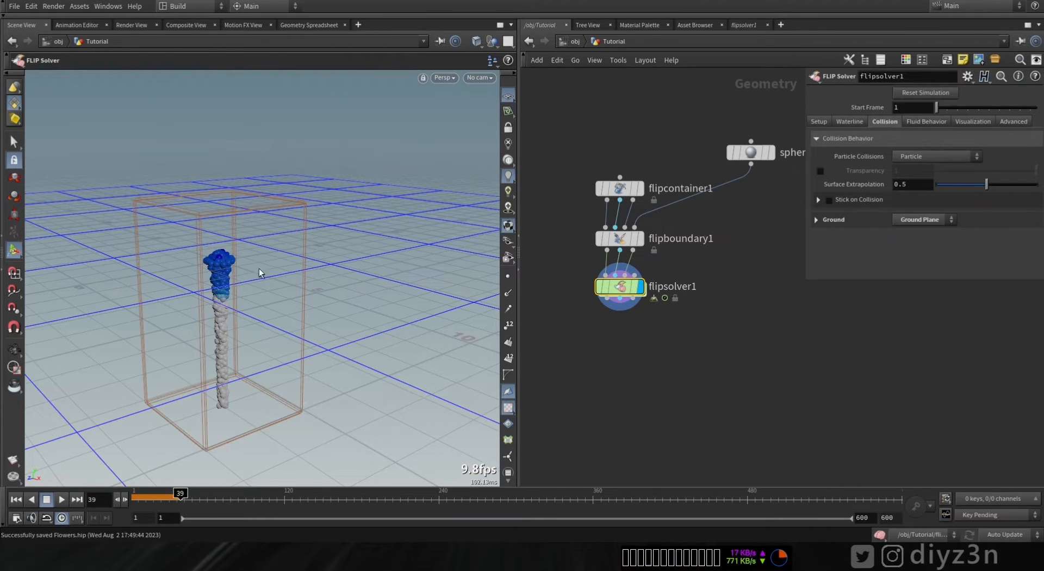
- Replay the simulation from the first frame to check the ground collision
left_click(15, 500)
left_click(61, 499)
left_click(47, 500)
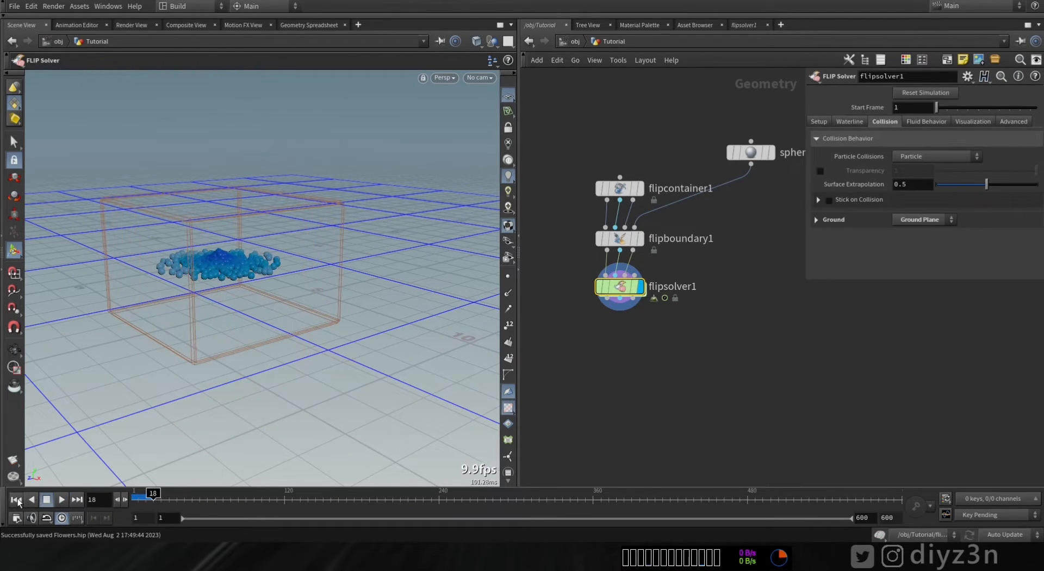
left_click(15, 499)
- Raise the sphere source high inside the container to a center height of about 6.8
left_click(751, 152)
key("Return")
left_click_drag(220, 233, 231, 76)
middle_click_drag(256, 220, 261, 301, "alt")
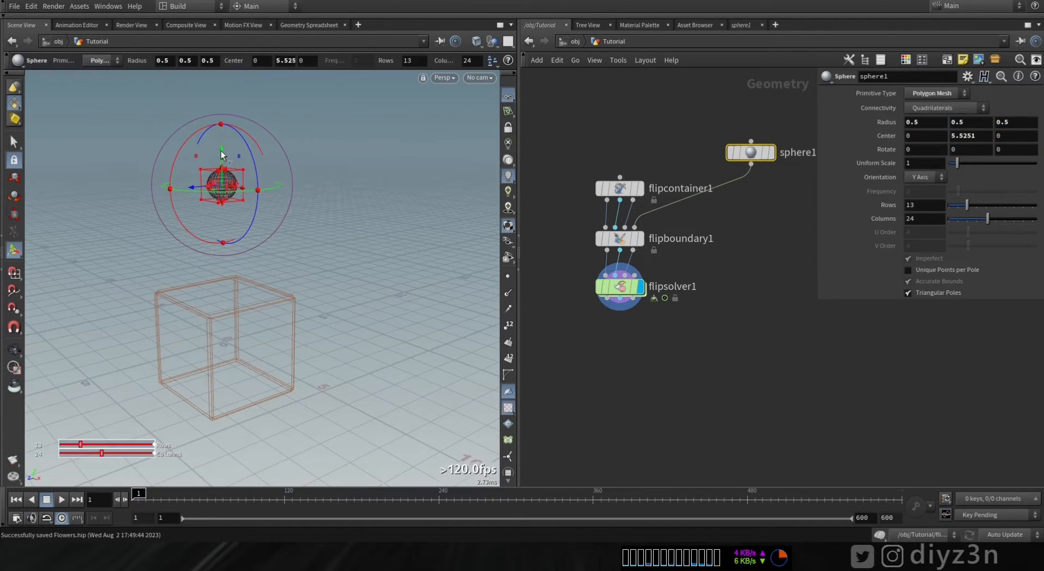
left_click_drag(222, 155, 221, 116)
- Play the simulation and inspect the container and solver in the viewport
left_click(61, 499)
left_click(620, 287)
left_click(13, 501)
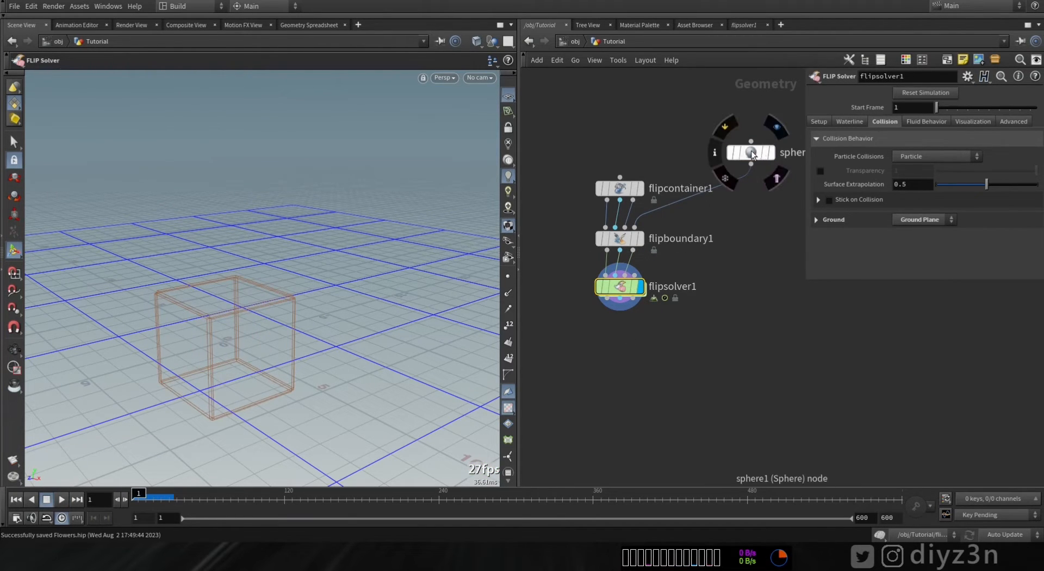
left_click(620, 188)
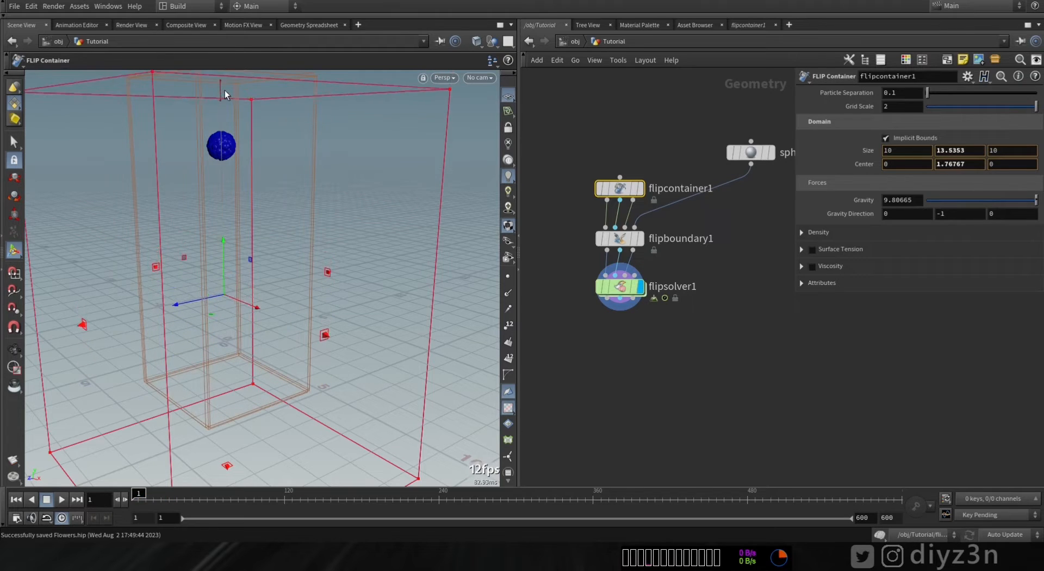
left_click(620, 287)
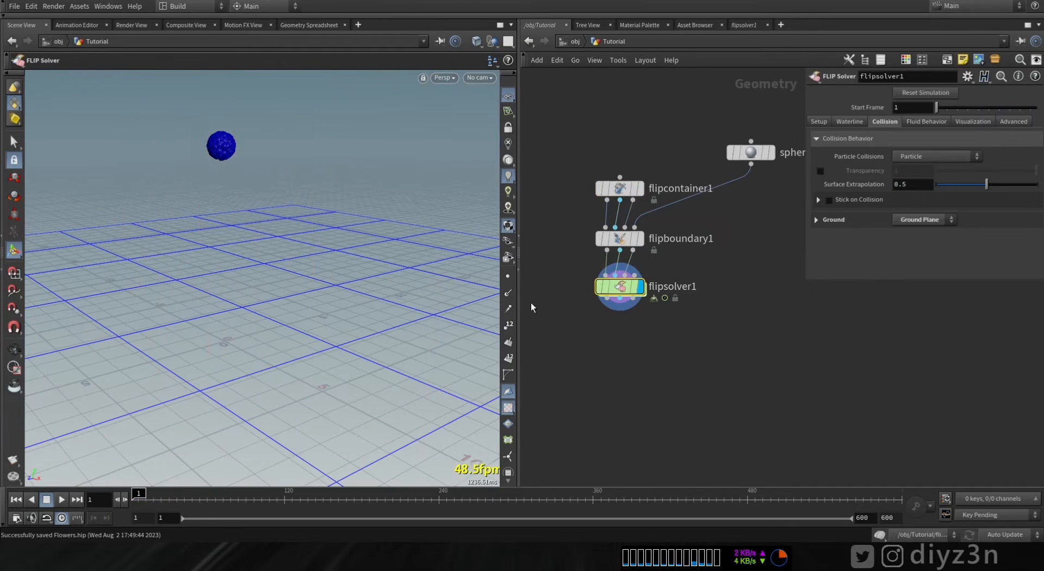
left_click(51, 501)
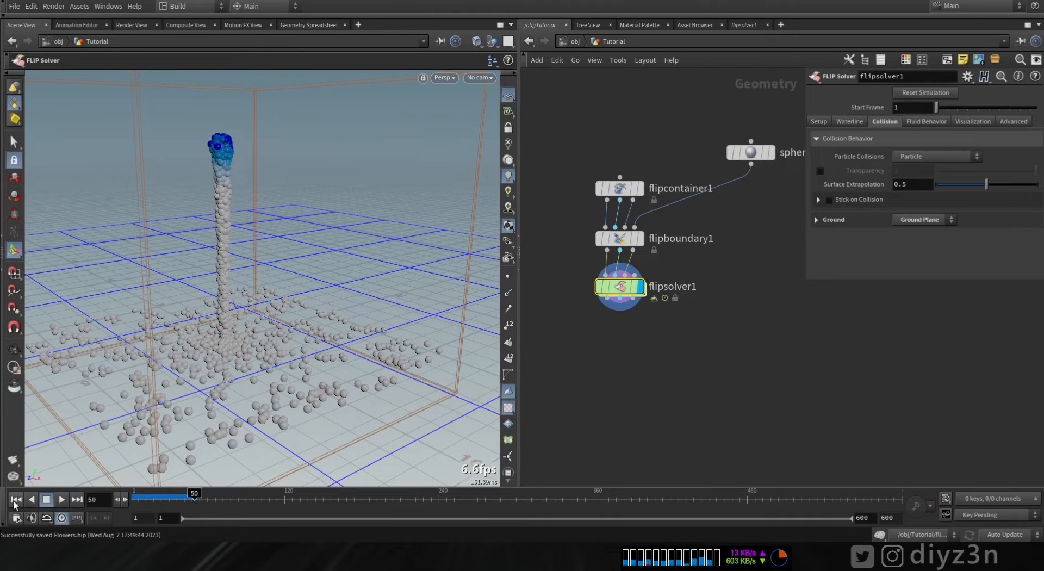
left_click(16, 501)
- Set the FLIP boundary's activation expression to $F==1
left_click(620, 239)
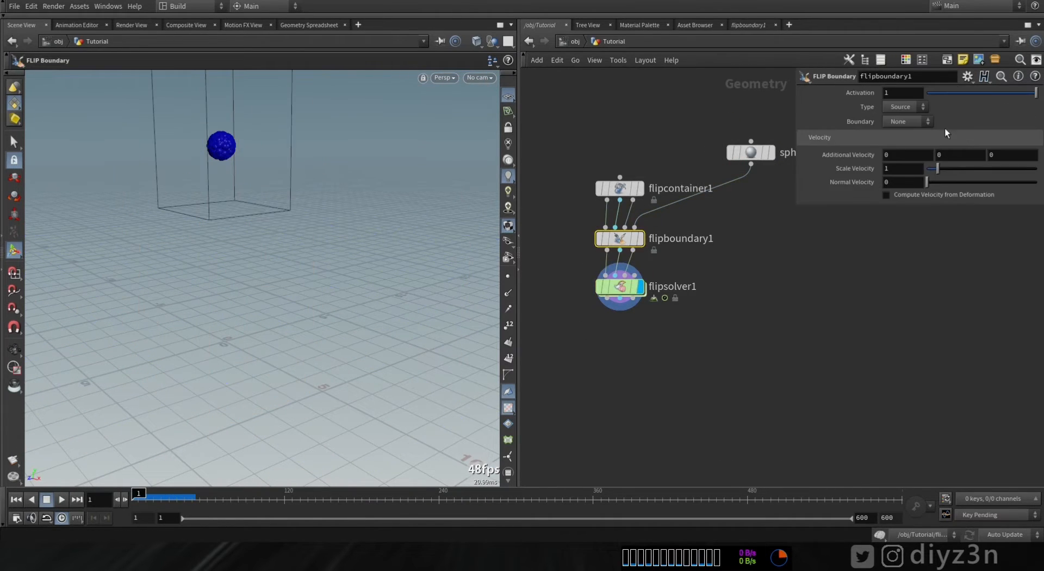
type("$F==1")
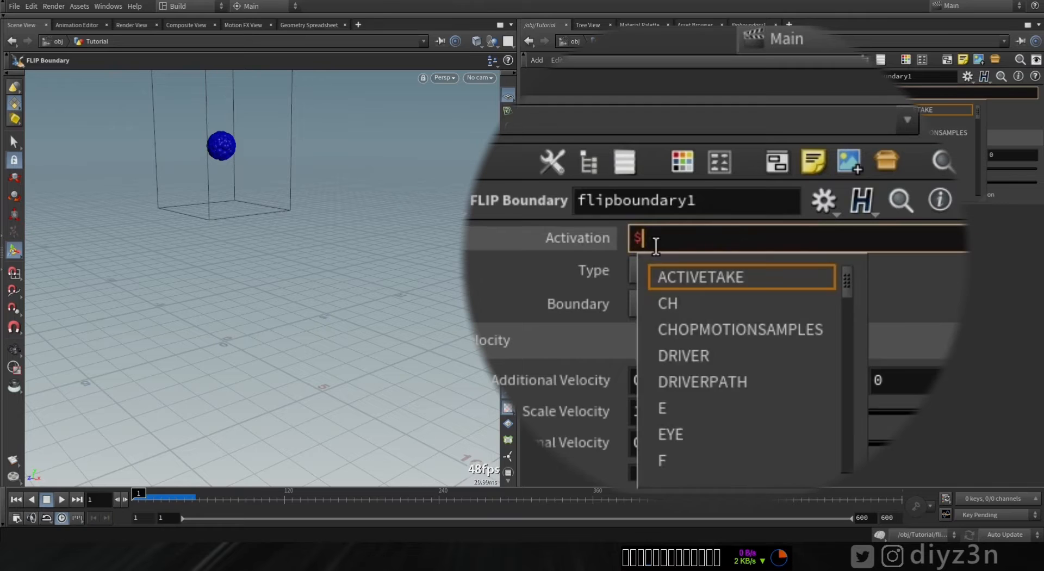
key("Return")
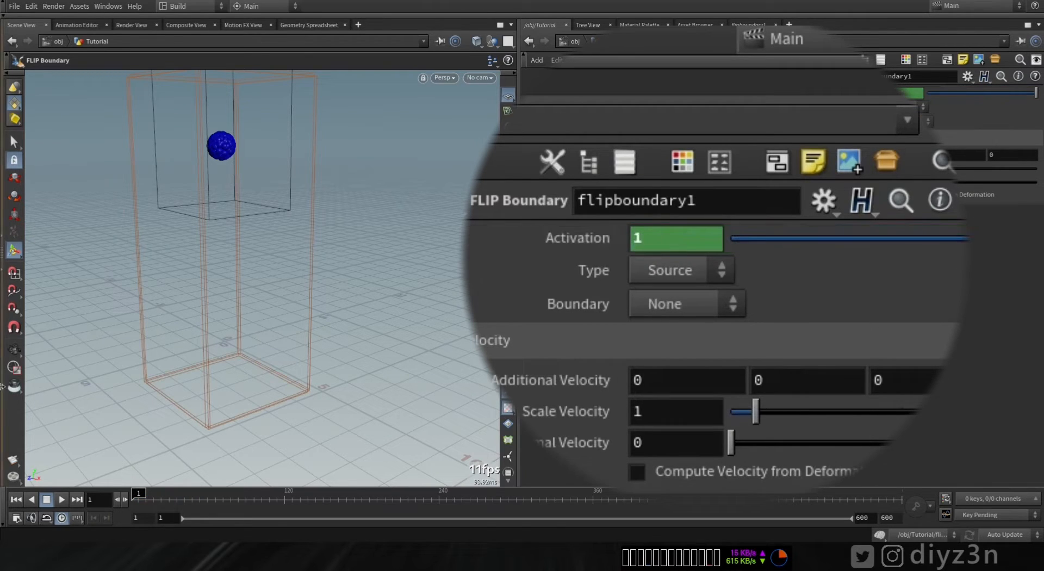
- Play back the simulation and return to the first frame
left_click(62, 499)
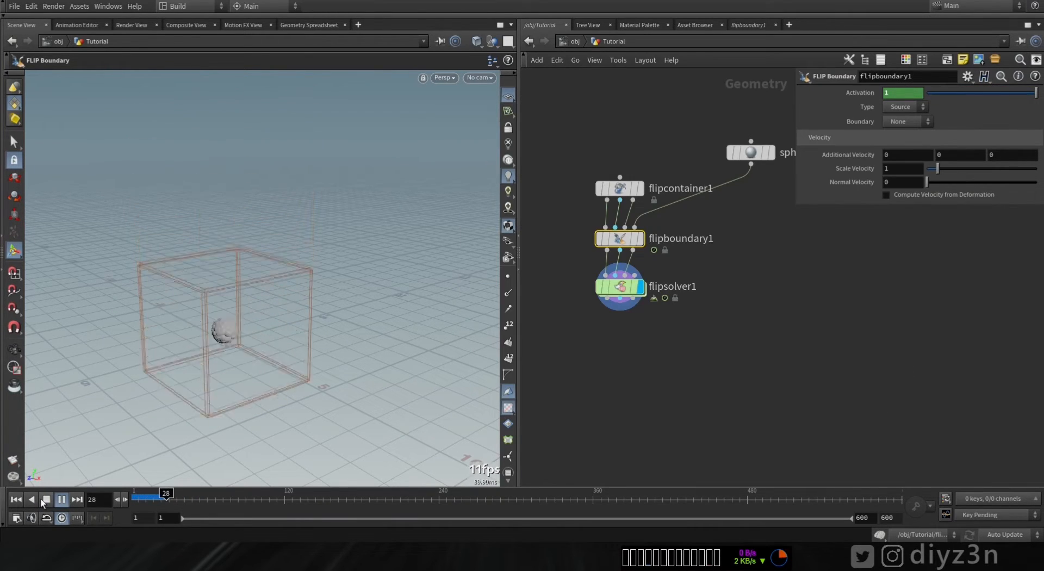
left_click(44, 500)
left_click(17, 500)
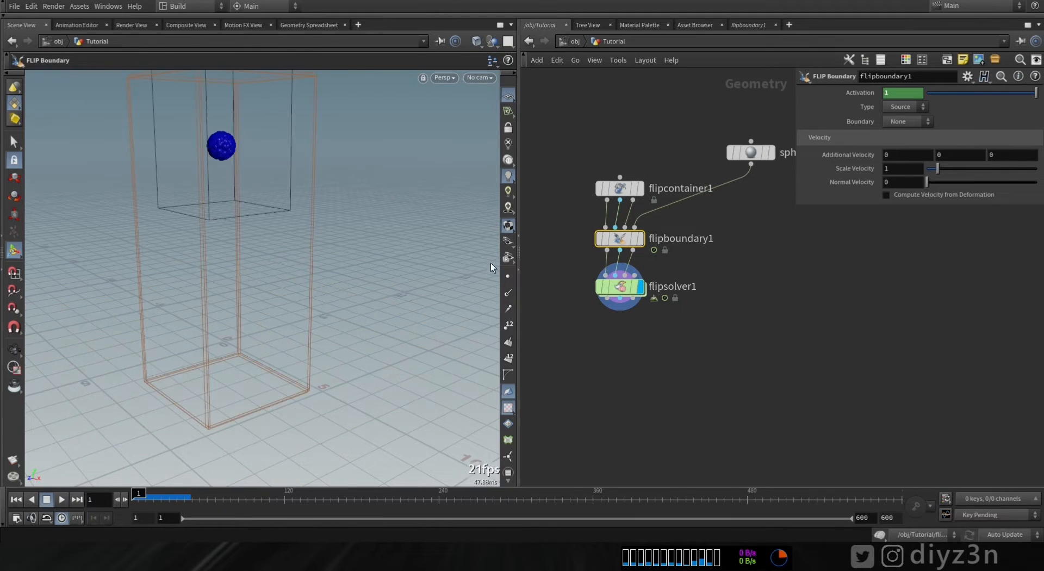
- Set the sphere's uniform scale to about 2.05
left_click(612, 191)
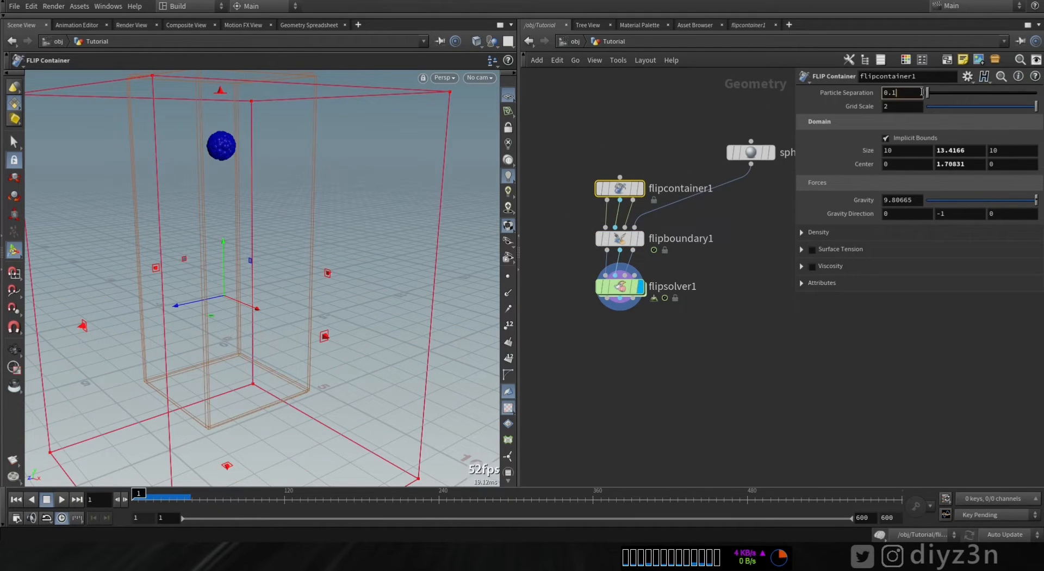
left_click(758, 153)
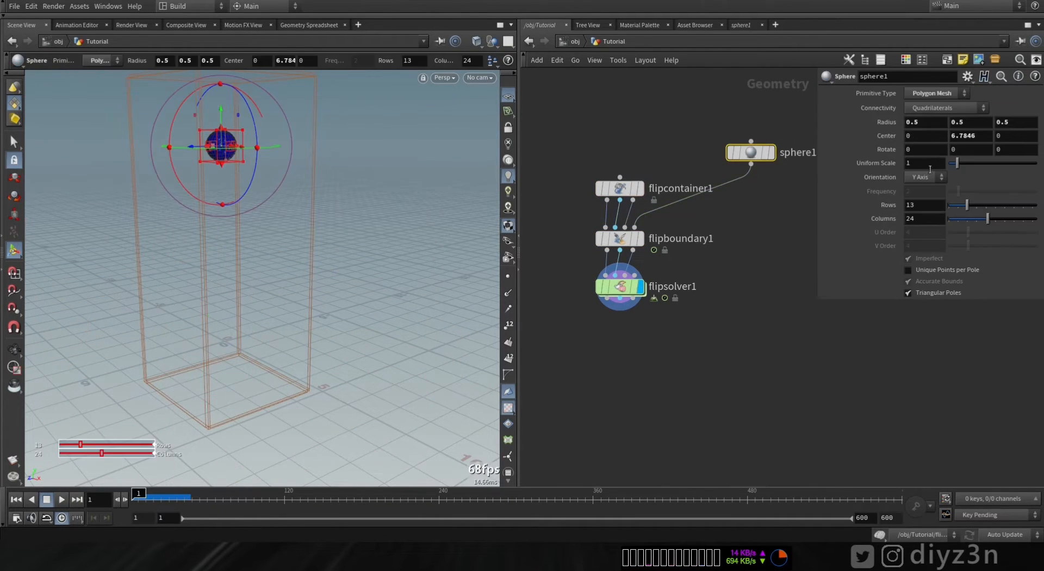
left_click_drag(952, 166, 967, 162)
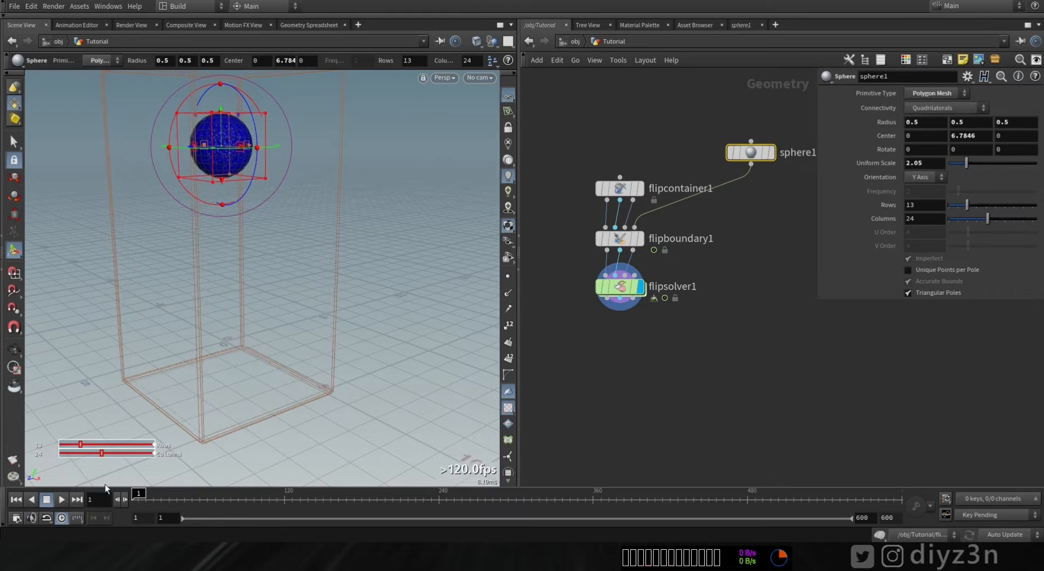
- Enlarge the FLIP container domain to about 15.3 by 13.4 by 14.3
left_click(46, 501)
left_click(14, 499)
left_click(621, 185)
scroll(128, 273, "down", 5)
left_click_drag(129, 273, 139, 320, "alt")
left_click_drag(262, 357, 288, 373, "shift")
left_click_drag(195, 370, 151, 385, "shift")
left_click_drag(279, 382, 299, 395, "shift")
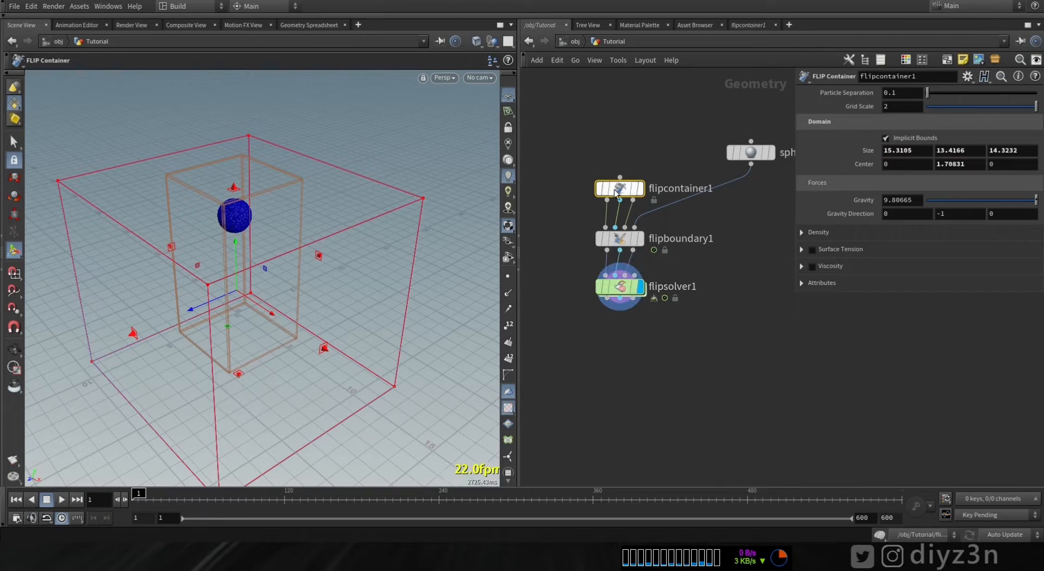
- Enable viscosity on the FLIP container and set it to 10
left_click(862, 270)
left_click(812, 268)
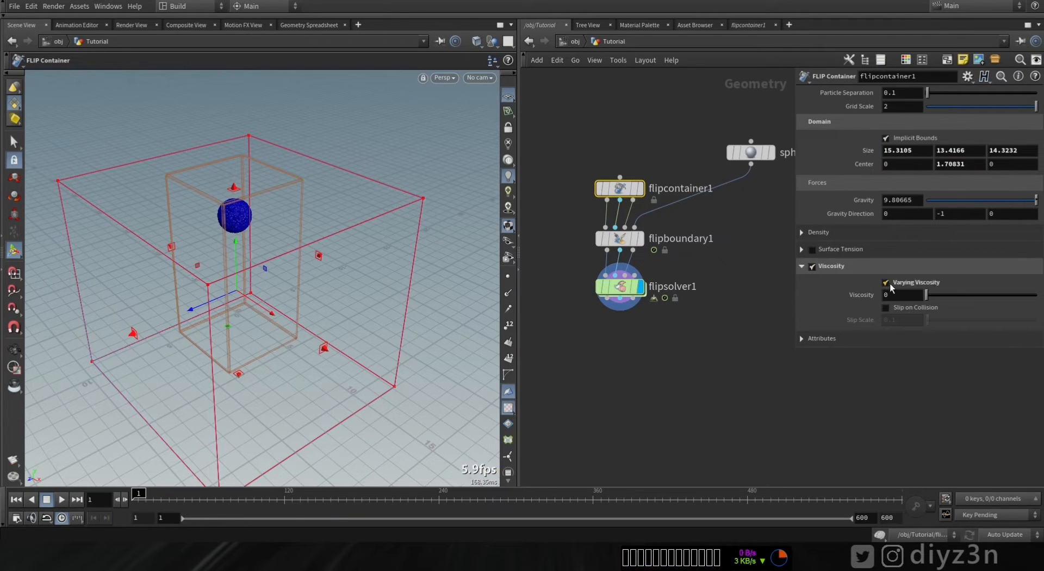
key("Return")
- Play the viscous simulation and rewind to frame 1
left_click(60, 498)
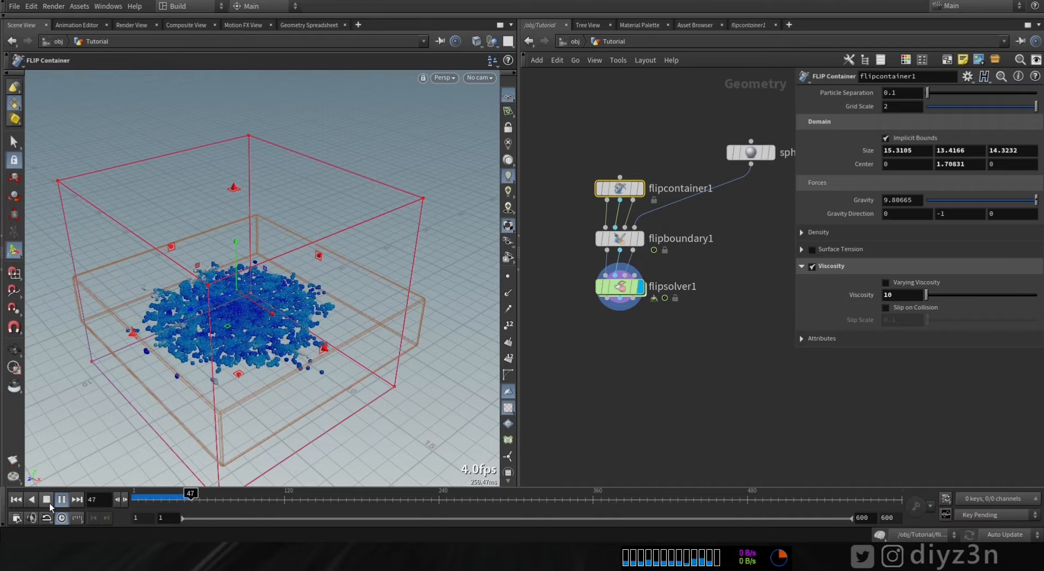
left_click(49, 503)
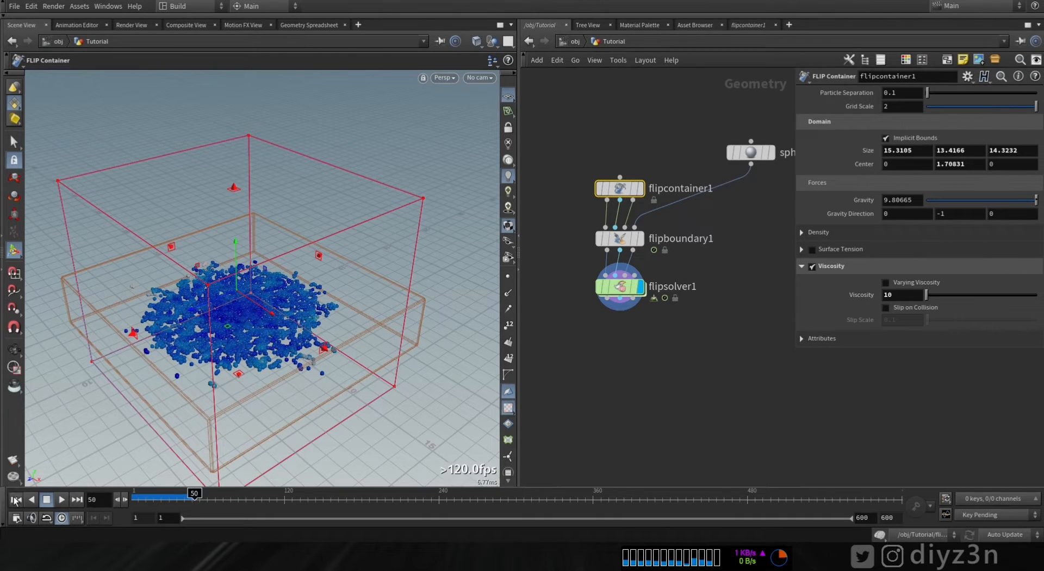
left_click(15, 502)
- Rearrange the sphere, container and boundary nodes to make room in the network
middle_click_drag(318, 281, 319, 326, "alt")
left_click_drag(319, 326, 292, 296, "alt")
middle_click_drag(709, 283, 732, 367)
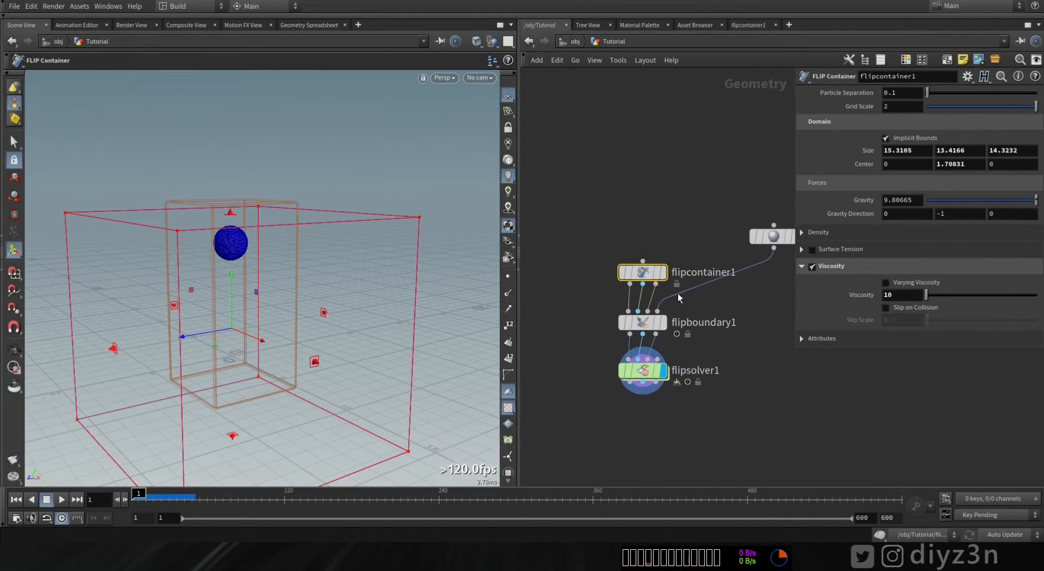
left_click_drag(653, 274, 653, 174)
left_click_drag(643, 325, 643, 271)
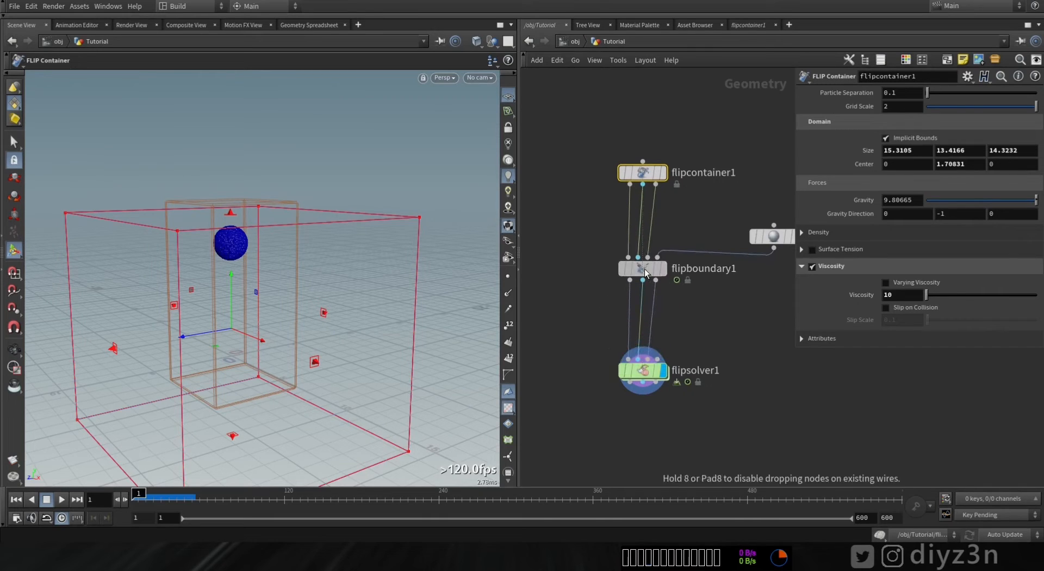
left_click_drag(779, 243, 779, 187)
key("Tab")
type("flup")
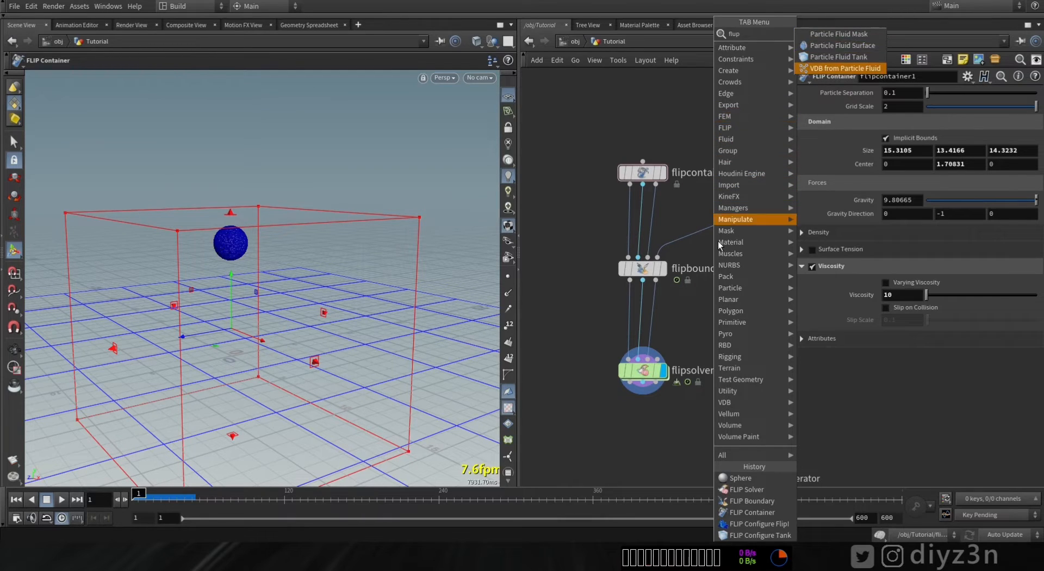
key("Escape")
- Insert a FLIP Collide node between flipboundary1 and flipsolver1
key("Tab")
type("fli")
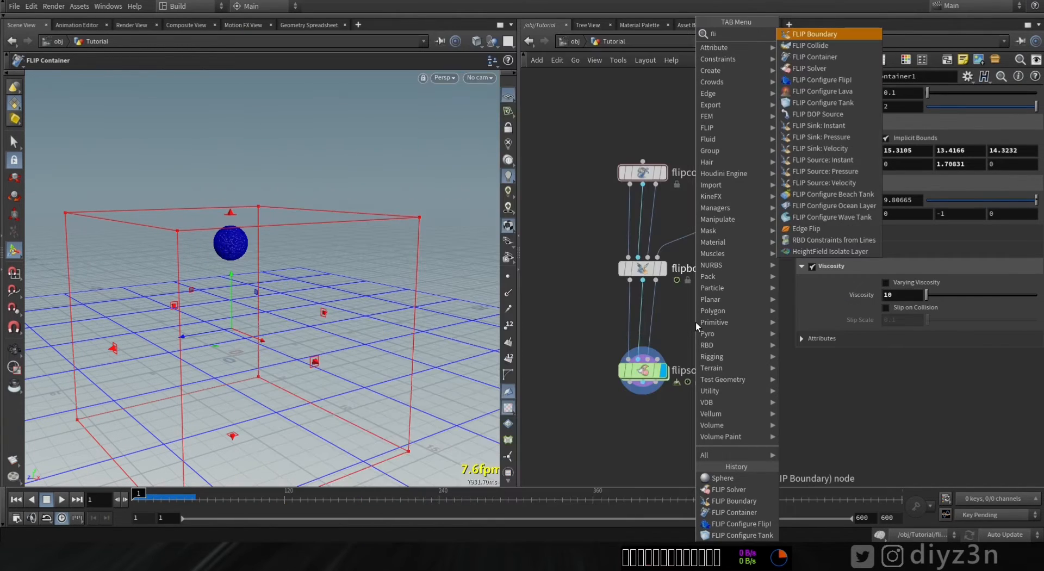
left_click(821, 49)
left_click(643, 316)
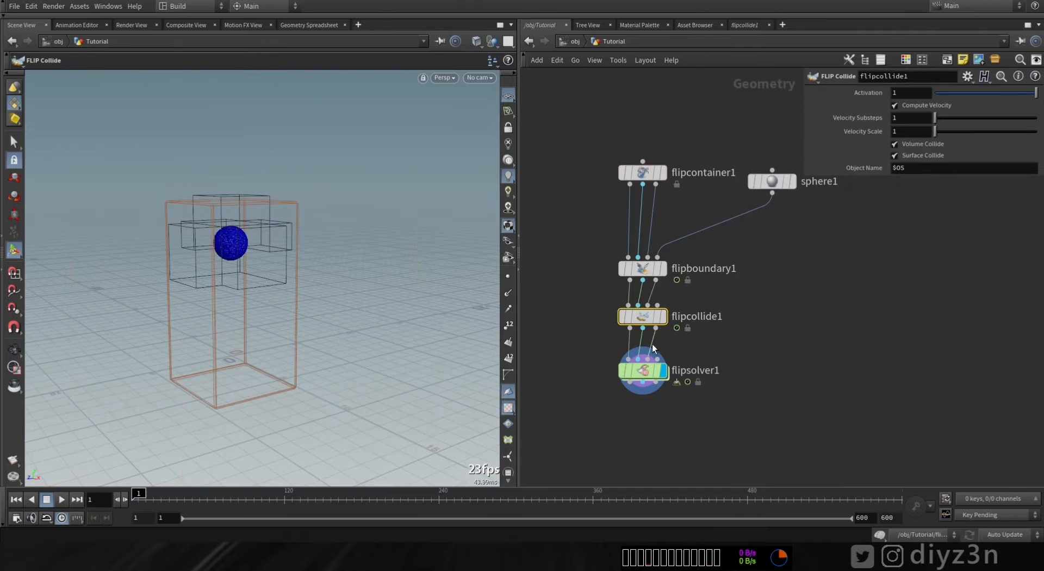
- Add a Merge node and wire it into the FLIP Collide node's collision input
left_click(658, 305)
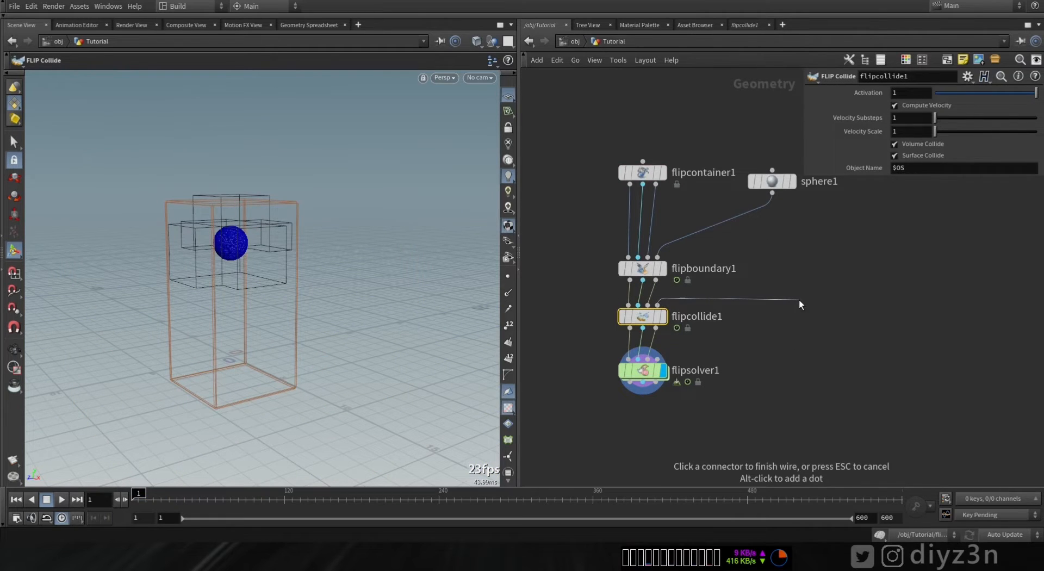
key("Tab")
type("mer")
left_click(900, 35)
left_click(798, 299)
middle_click_drag(760, 302, 712, 323)
- Create a Tube node next to the sphere
left_click(748, 232)
key("Tab")
type("c")
key("BackSpace")
type("tube")
key("Return")
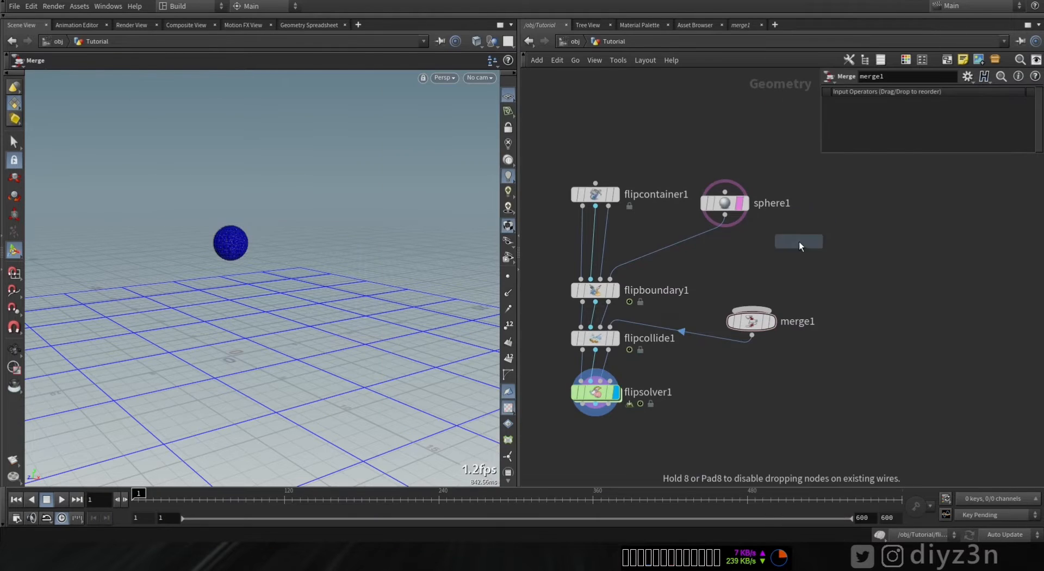
left_click(772, 252)
- Stretch the tube into a long horizontal cylinder and connect it to the merge node
left_click_drag(259, 285, 380, 256)
left_click_drag(173, 241, 172, 230)
left_click_drag(773, 265, 752, 311)
middle_click_drag(735, 271, 676, 284)
left_click_drag(715, 265, 737, 231)
- Add a Transform node after the tube and wire it into the merge node
left_click(738, 243)
key("Tab")
type("tr")
left_click(843, 58)
left_click(758, 285)
left_click_drag(758, 297, 715, 327)
- Rotate the transformed tube about 96 degrees around Y so the two tubes cross
left_click_drag(255, 477, 338, 444)
left_click(721, 360)
left_click_drag(283, 245, 281, 302, "alt")
left_click(713, 334)
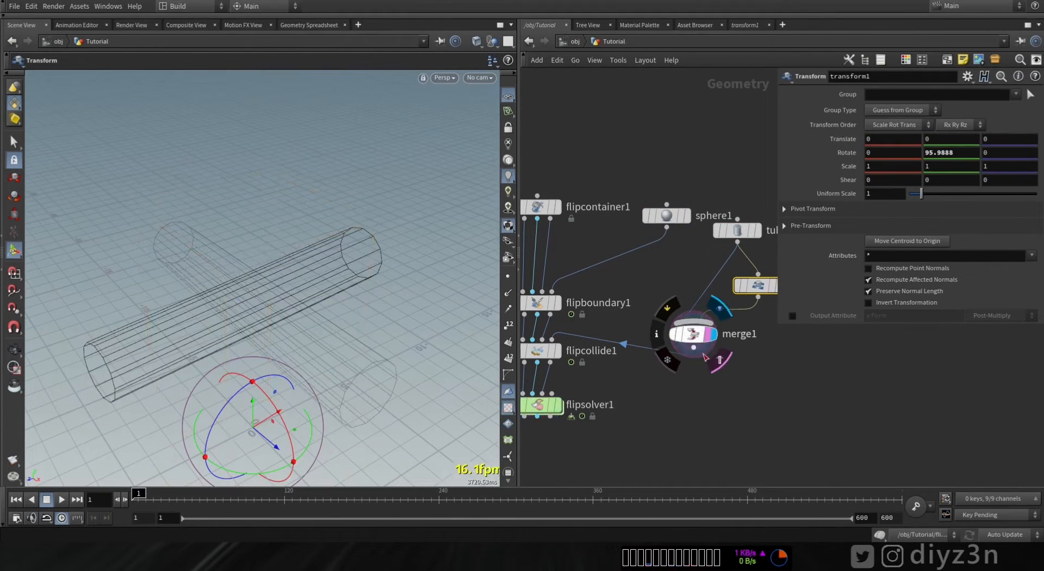
- Raise the sphere higher above the crossed tubes
left_click(694, 336)
left_click(688, 216)
left_click(667, 216)
left_click_drag(255, 264, 254, 186)
middle_click_drag(629, 431, 693, 378)
- Extend the FLIP container's top upward to enclose the raised sphere
left_click(623, 352)
left_click(601, 356)
left_click_drag(349, 350, 351, 289, "alt")
left_click(605, 156)
left_click_drag(289, 212, 288, 99)
- Play the simulation with the tubes acting as colliders
left_click(604, 352)
left_click_drag(315, 337, 285, 296, "alt")
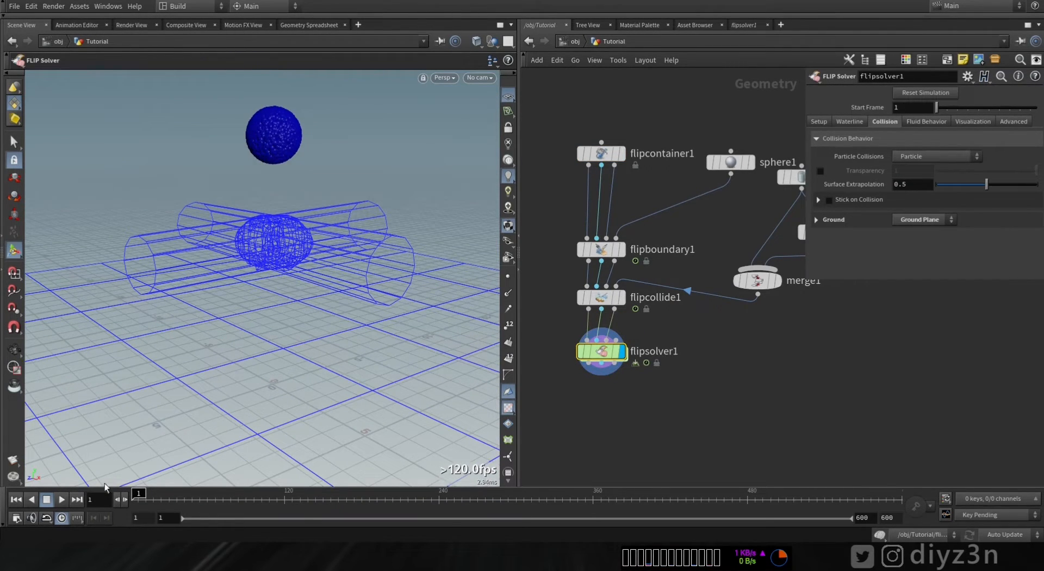
left_click(61, 501)
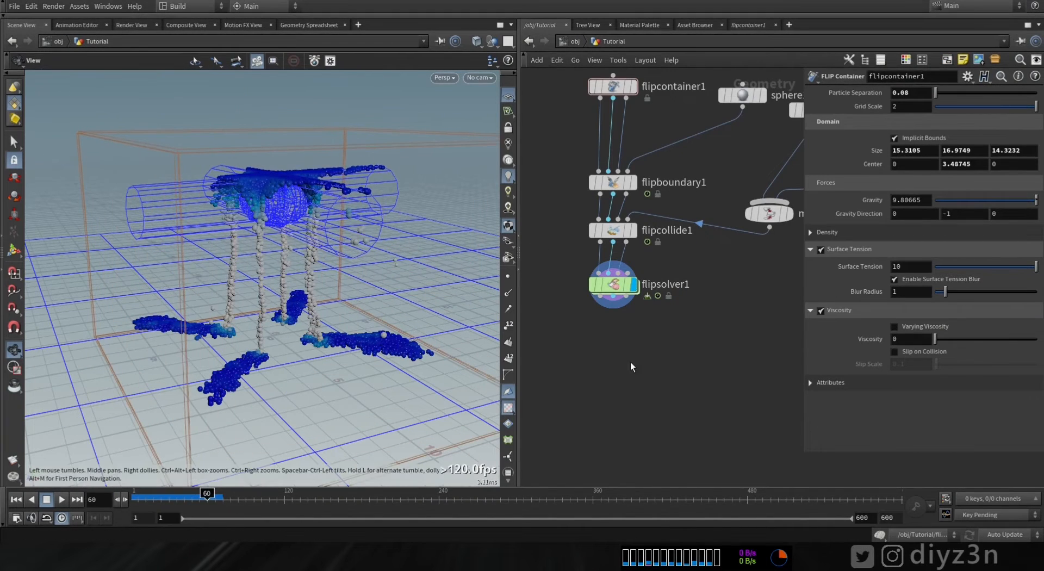
- Append a Particle Fluid Surface node below flipsolver1 to mesh the fluid
key("Tab")
type("su")
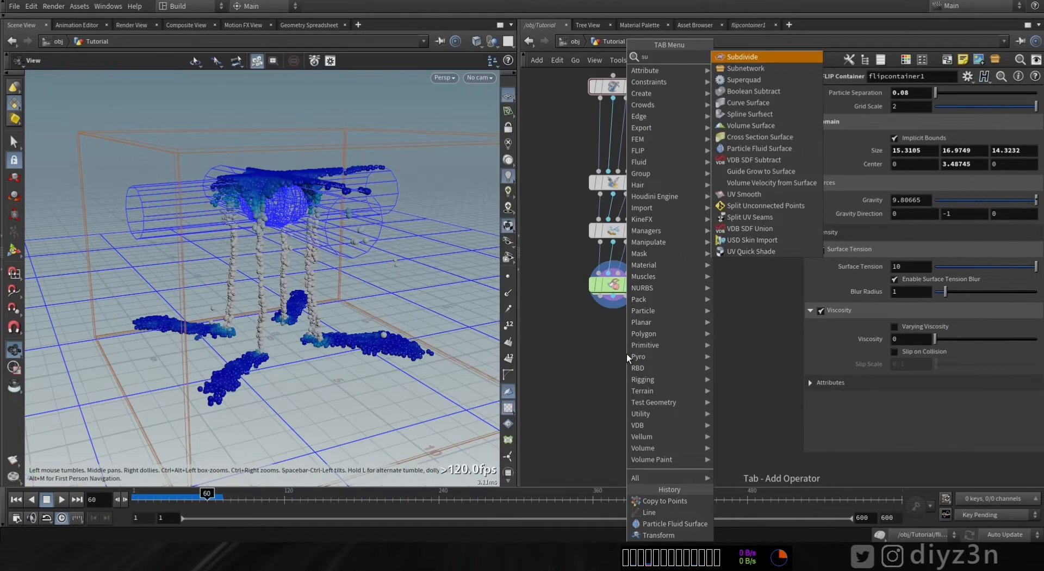
left_click(782, 160)
left_click(615, 334)
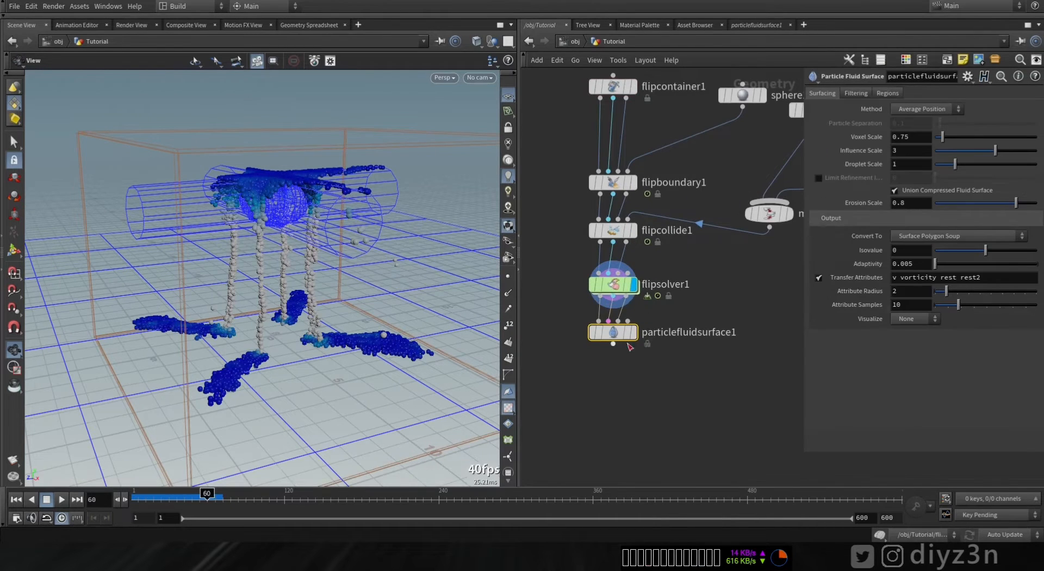
left_click_drag(244, 290, 282, 243)
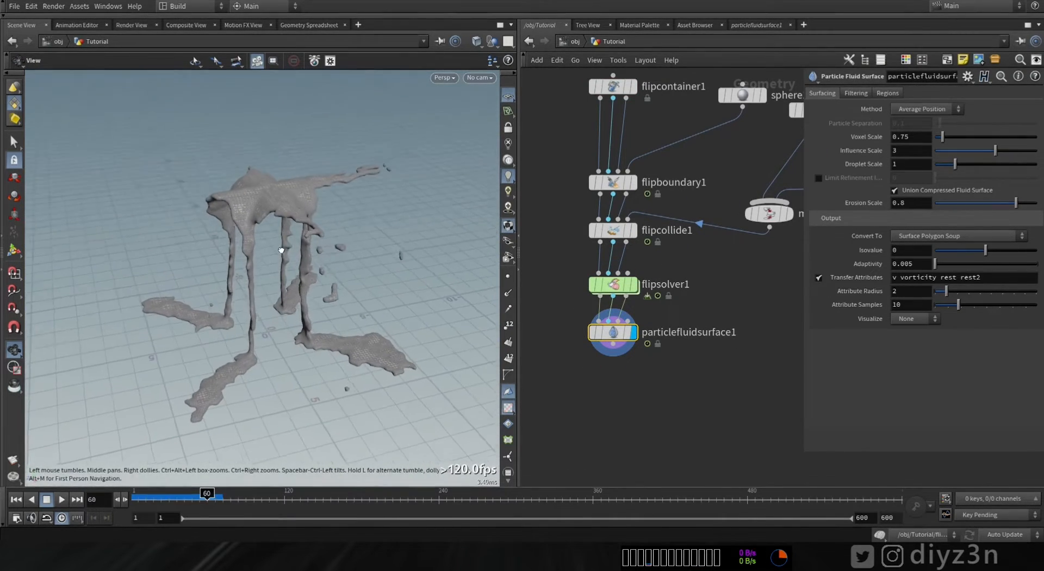
- Add a Line node beside the fluid surface network
left_click_drag(181, 499, 212, 499)
middle_click_drag(587, 395, 590, 334)
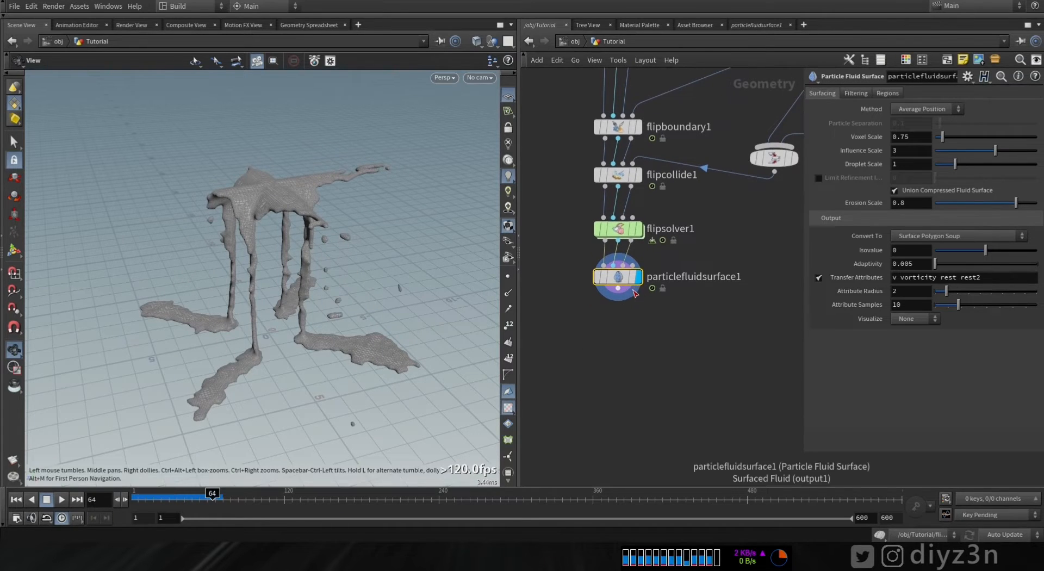
key("Tab")
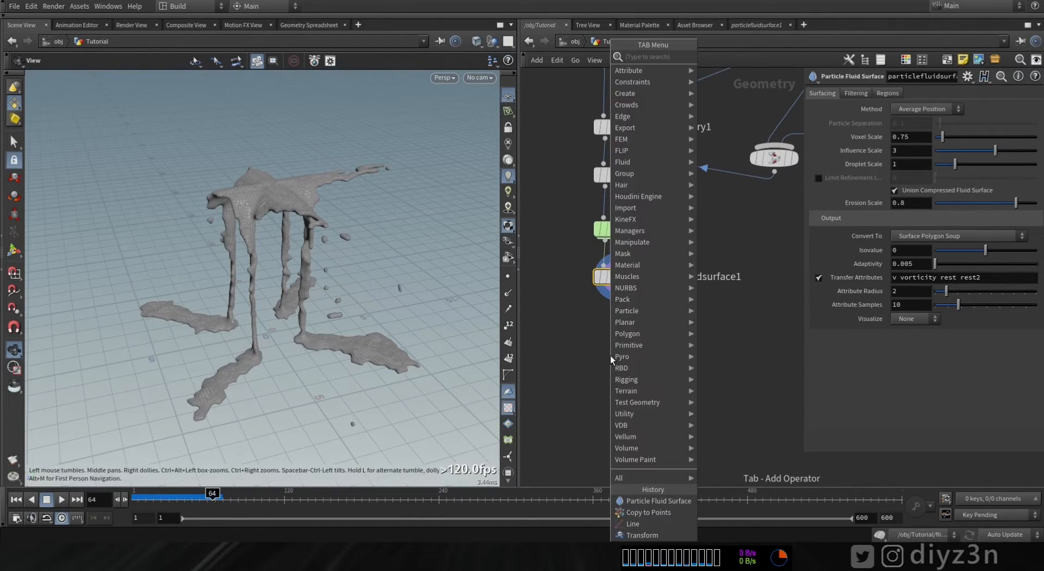
type("li")
left_click(722, 62)
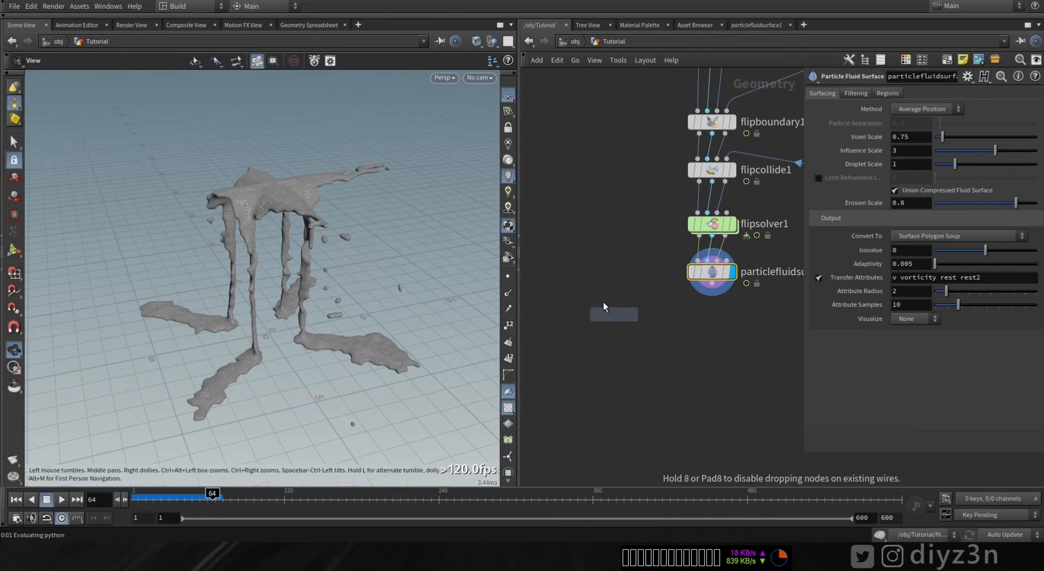
left_click(622, 343)
- Add a Copy to Points node, wire the line and the fluid surface into it, and display it
key("Tab")
type("cop")
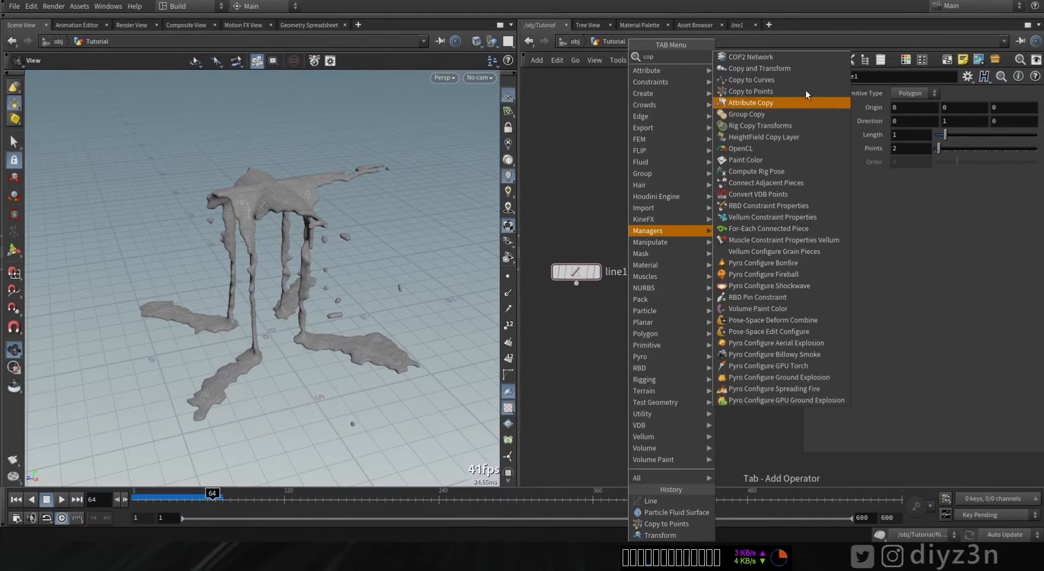
left_click(783, 92)
left_click(618, 356)
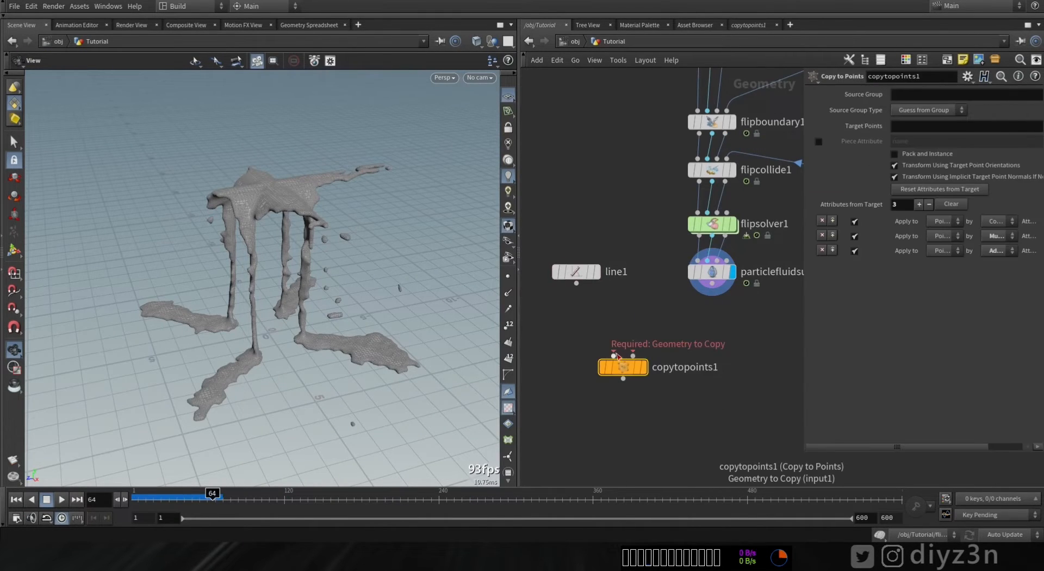
left_click_drag(632, 355, 690, 289)
left_click(646, 368)
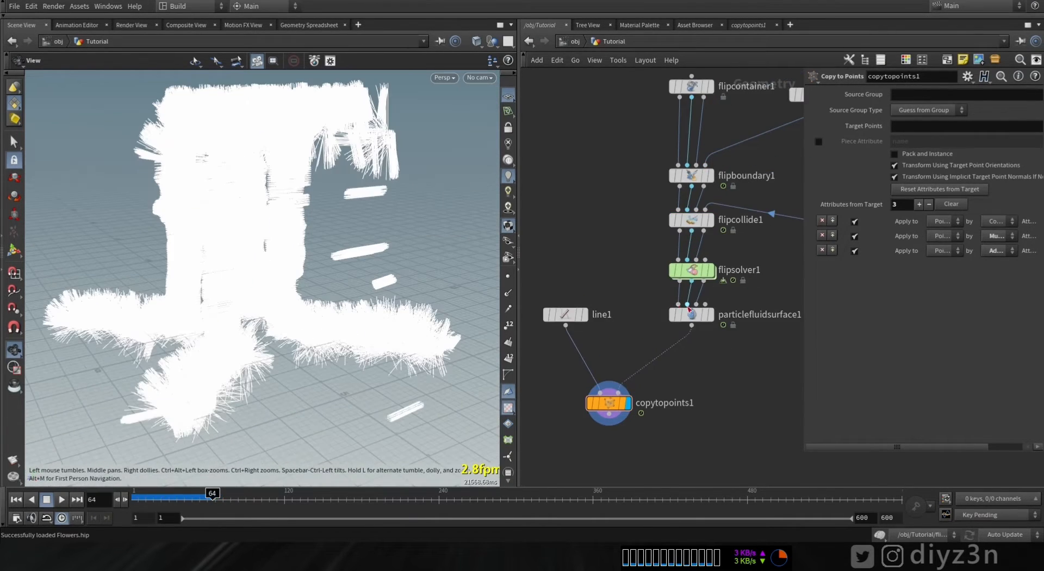
- Compare the fluid surface with the copy result, then move the Copy to Points node lower and display it again
left_click(710, 315)
mouse_move(392, 319)
right_mouse_down()
mouse_move(450, 350)
mouse_move(452, 338)
mouse_move(395, 309)
right_mouse_up()
left_click(509, 294)
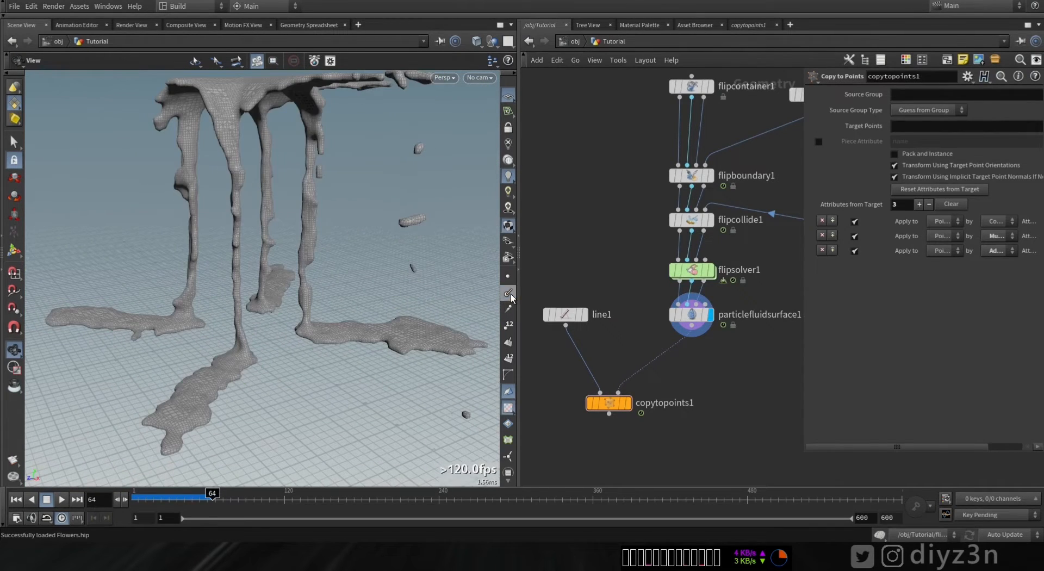
left_click_drag(608, 402, 603, 444)
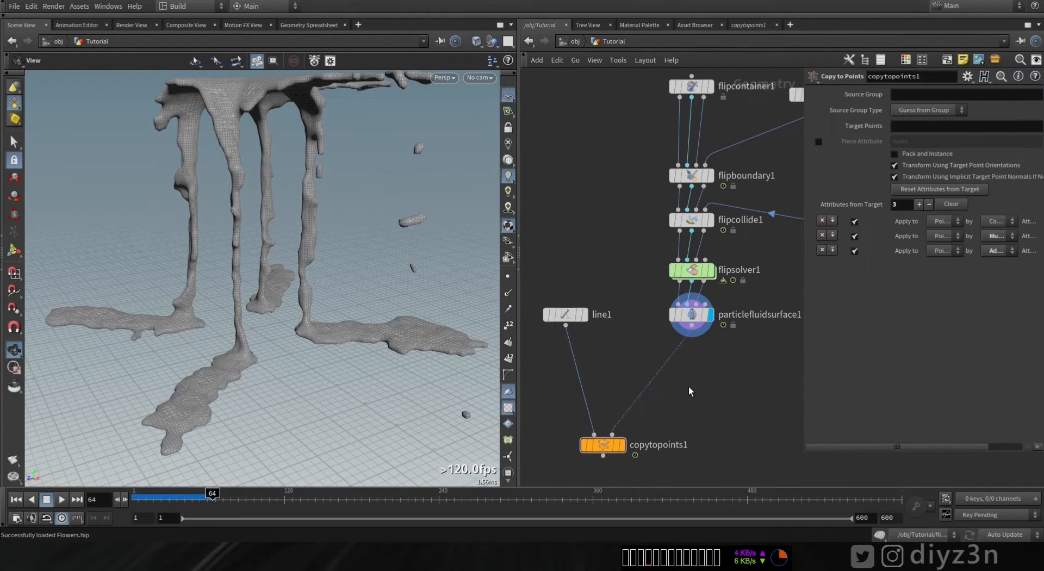
left_click(621, 445)
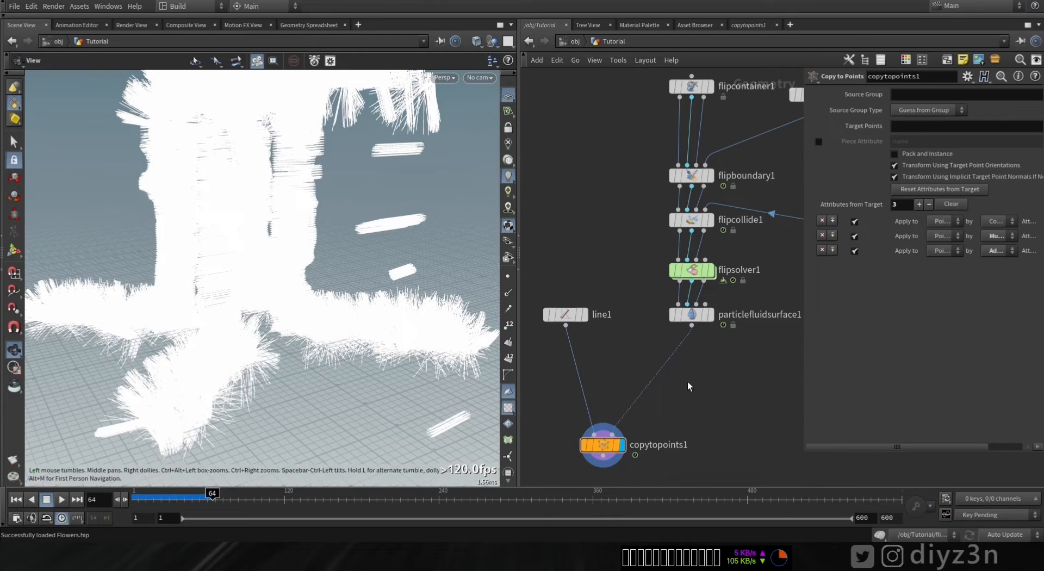
- Insert an Attribute Adjust Vector node between the fluid surface and the Copy to Points node
key("Tab")
type("vect")
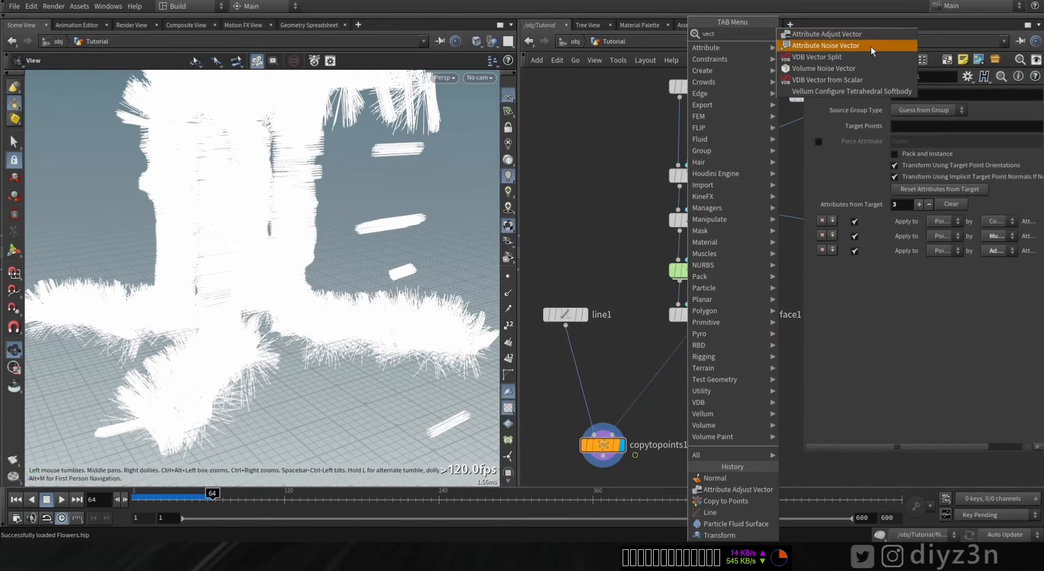
left_click(820, 34)
left_click_drag(664, 370, 693, 381)
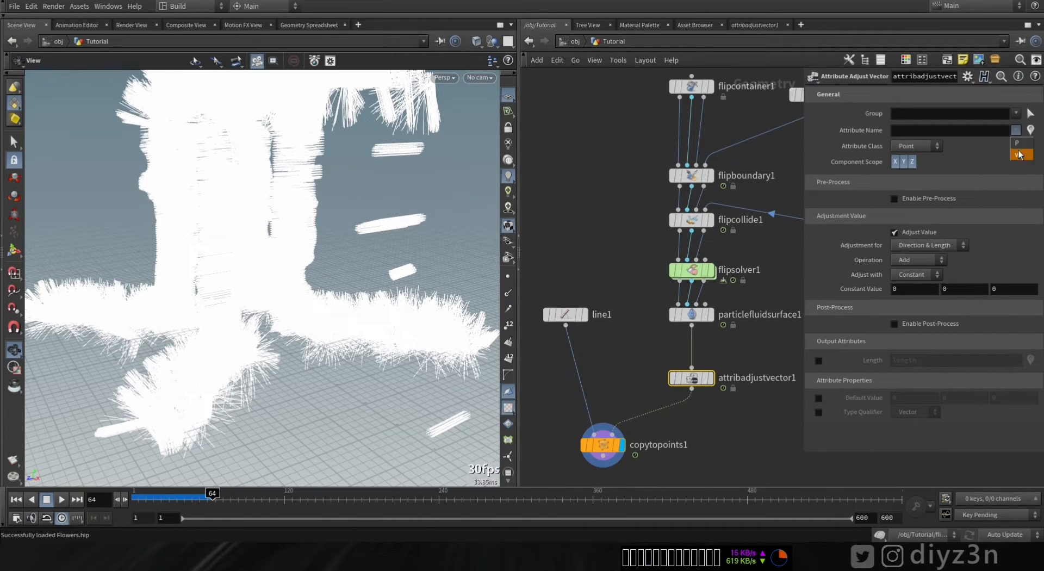
left_click(742, 368)
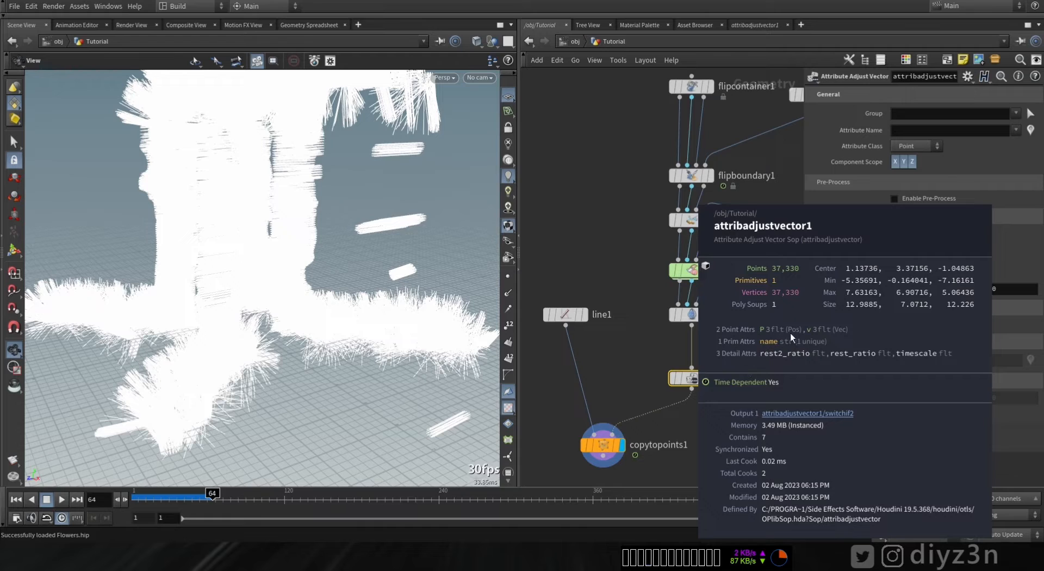
left_click_drag(690, 379, 689, 402)
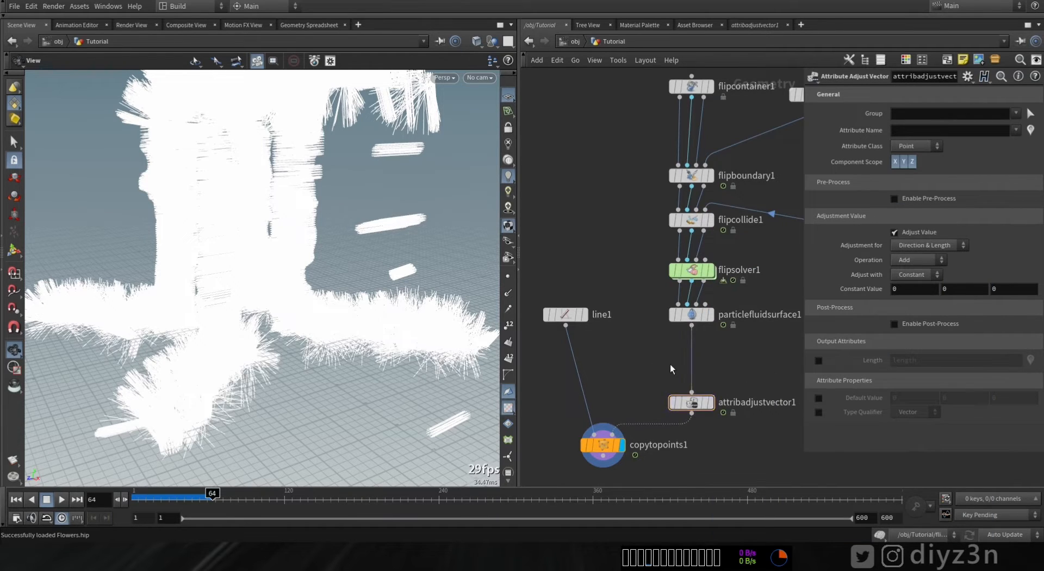
- Insert a Normal node above the Attribute Adjust Vector node and set it to add normals to Points
key("Tab")
type("no")
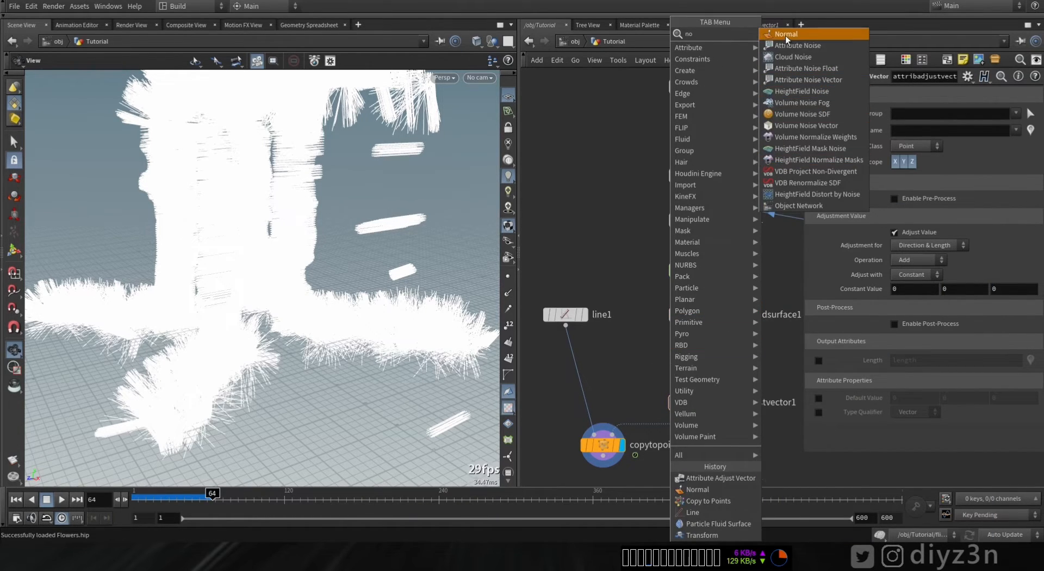
left_click(786, 34)
left_click(694, 354)
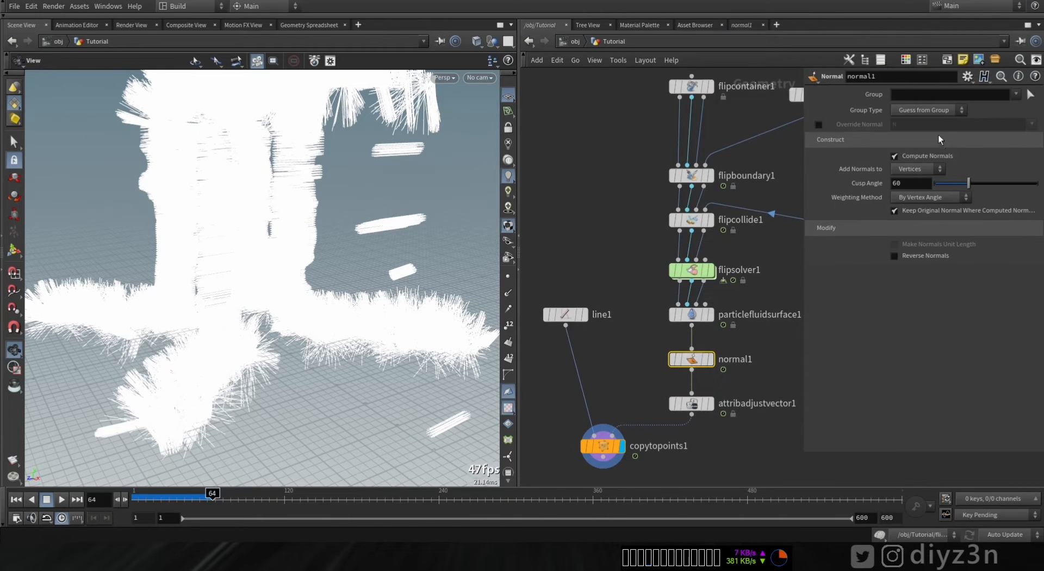
left_click(935, 171)
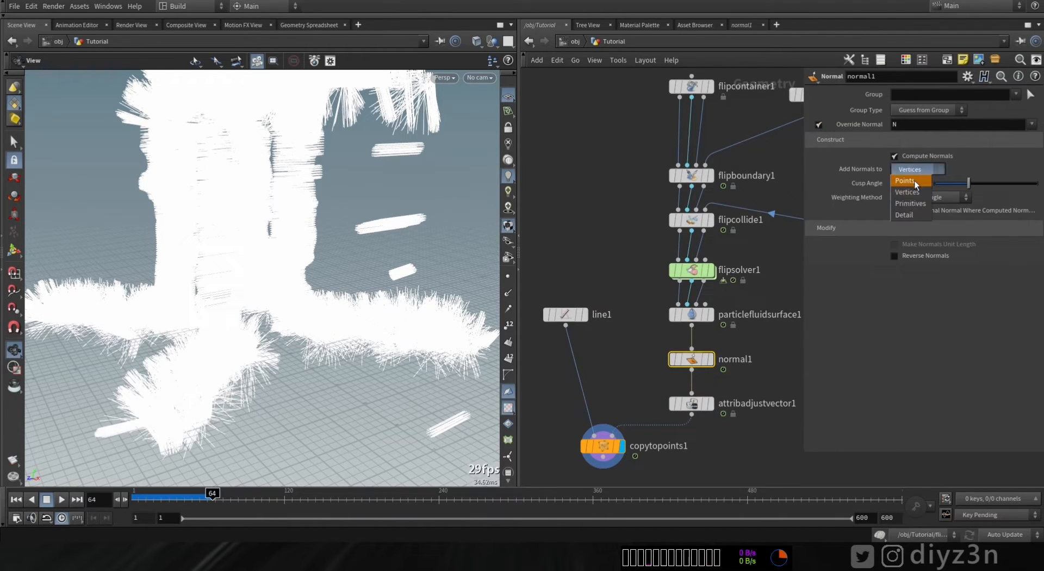
left_click(915, 180)
middle_click(688, 359)
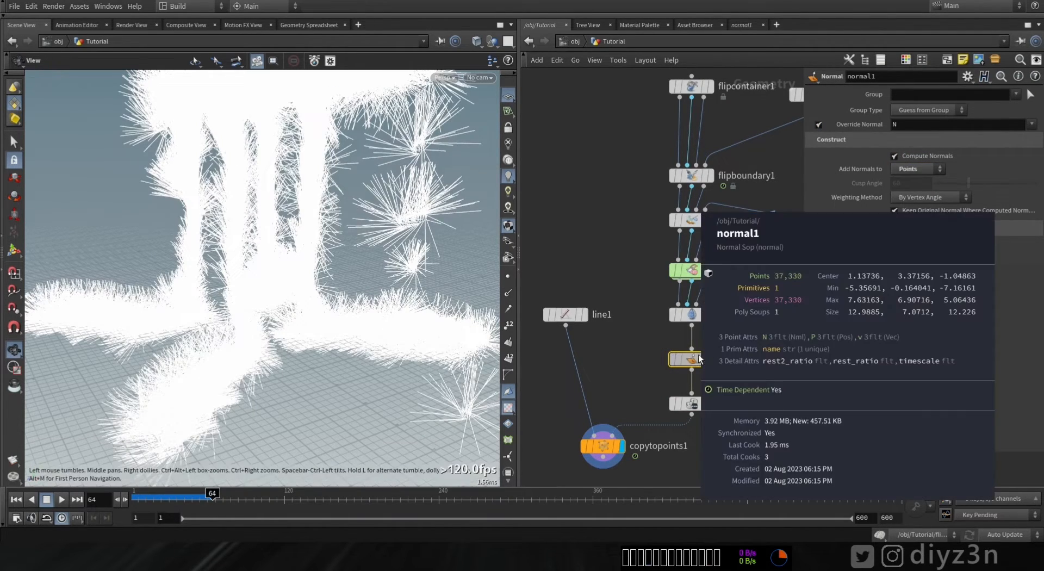
- Set the Attribute Adjust Vector node to adjust the N attribute with the Set Always operation
left_click(693, 405)
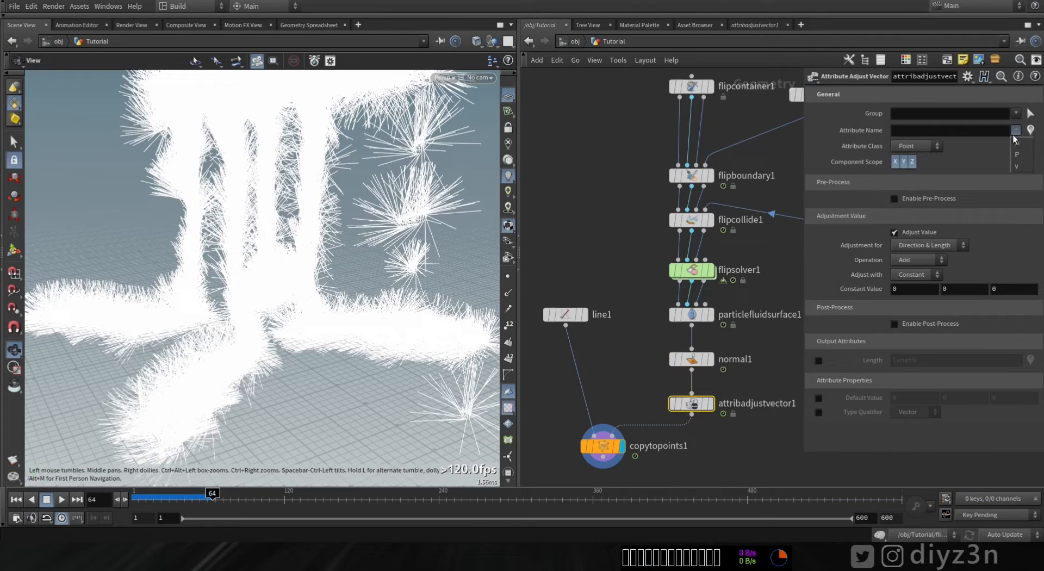
left_click_drag(340, 219, 340, 278)
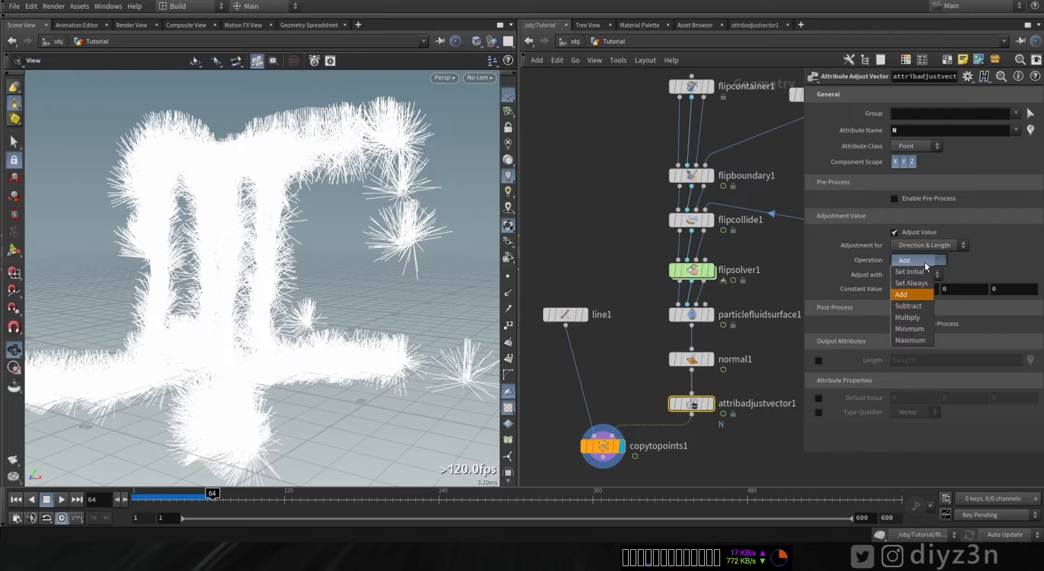
left_click(922, 283)
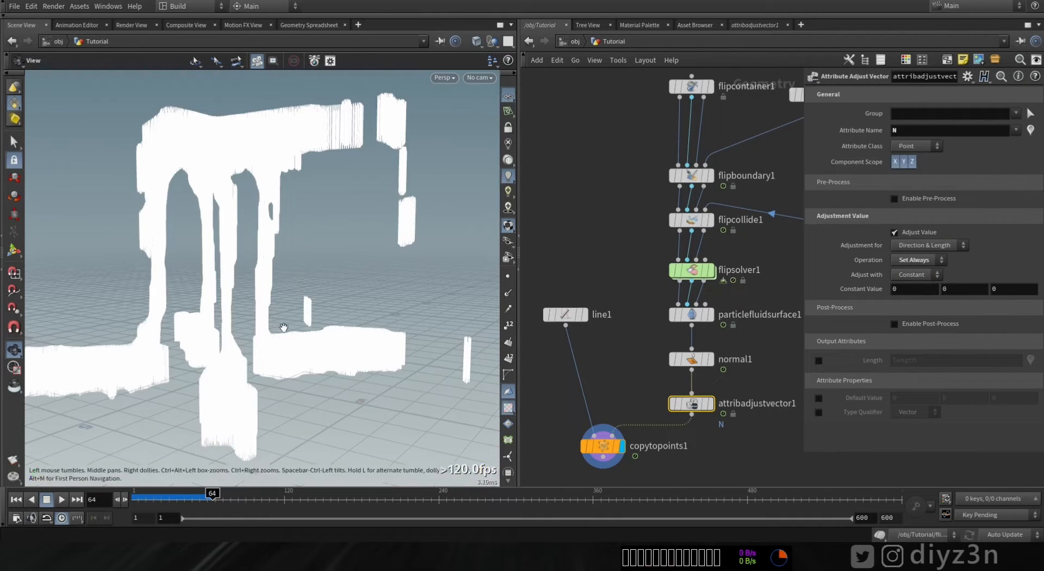
- Switch the display between the Attribute Adjust Vector and Copy to Points nodes to check the result
left_click(709, 403)
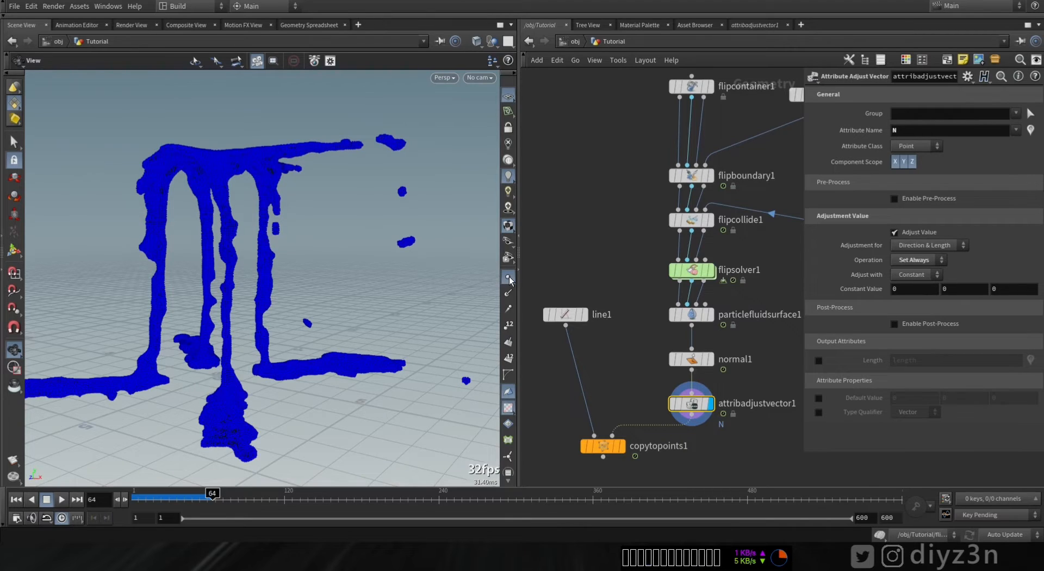
left_click(622, 447)
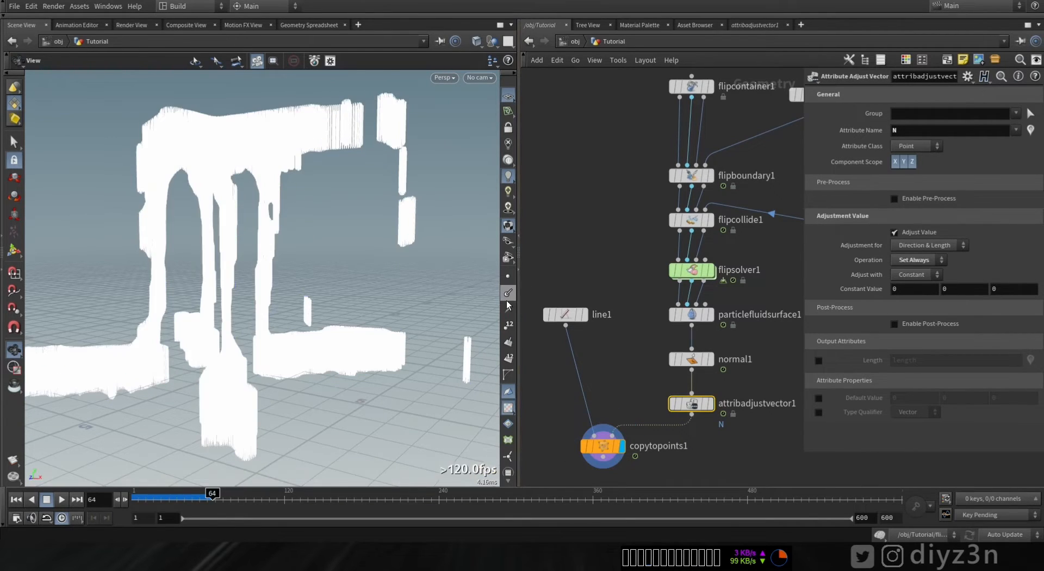
left_click(713, 385)
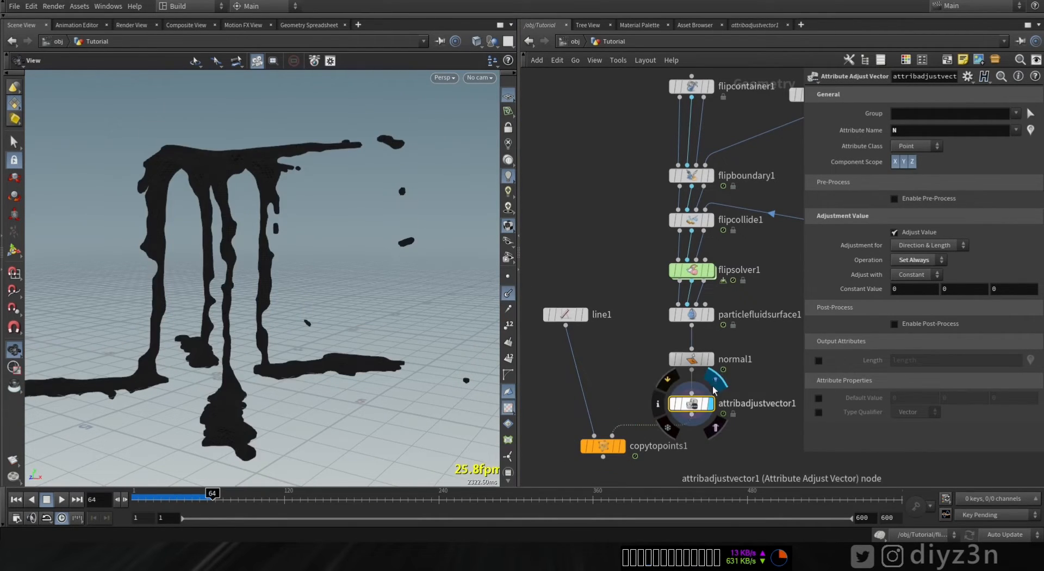
left_click(509, 309)
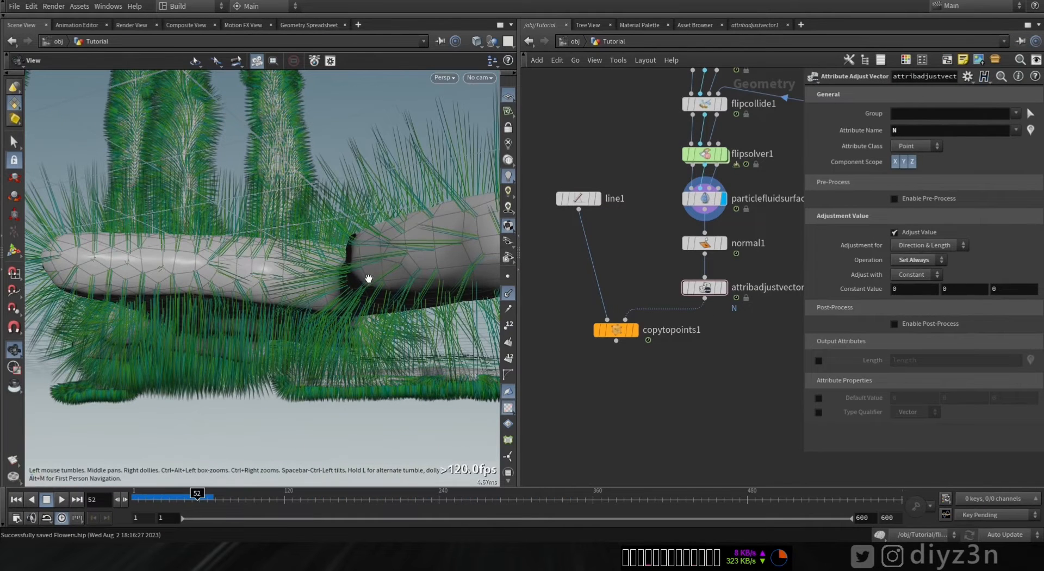
- Examine the surface normals and mesh up close in the viewport
left_click_drag(369, 278, 335, 276)
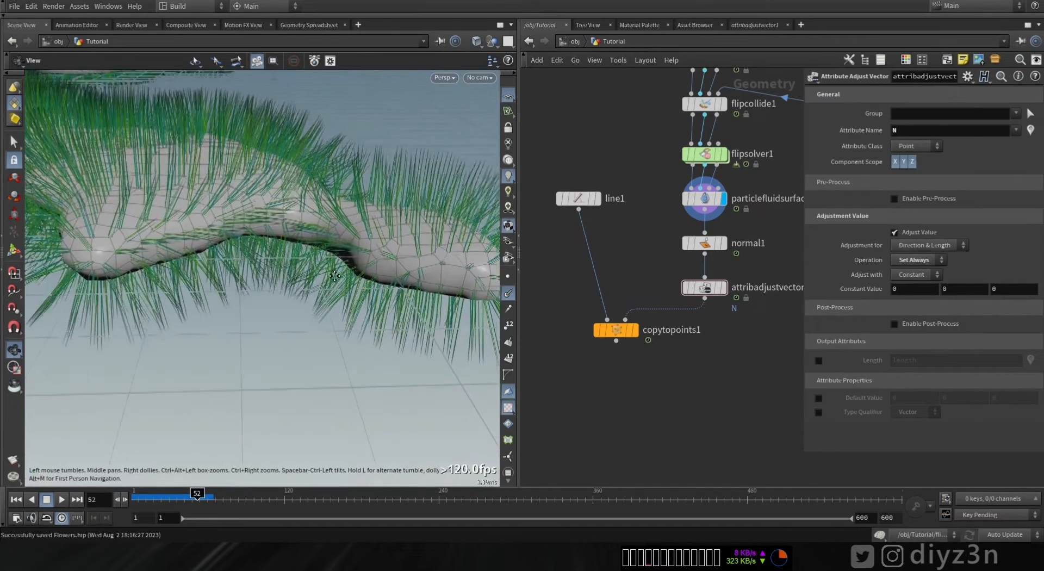
middle_click_drag(334, 276, 384, 302)
left_click_drag(350, 246, 401, 242)
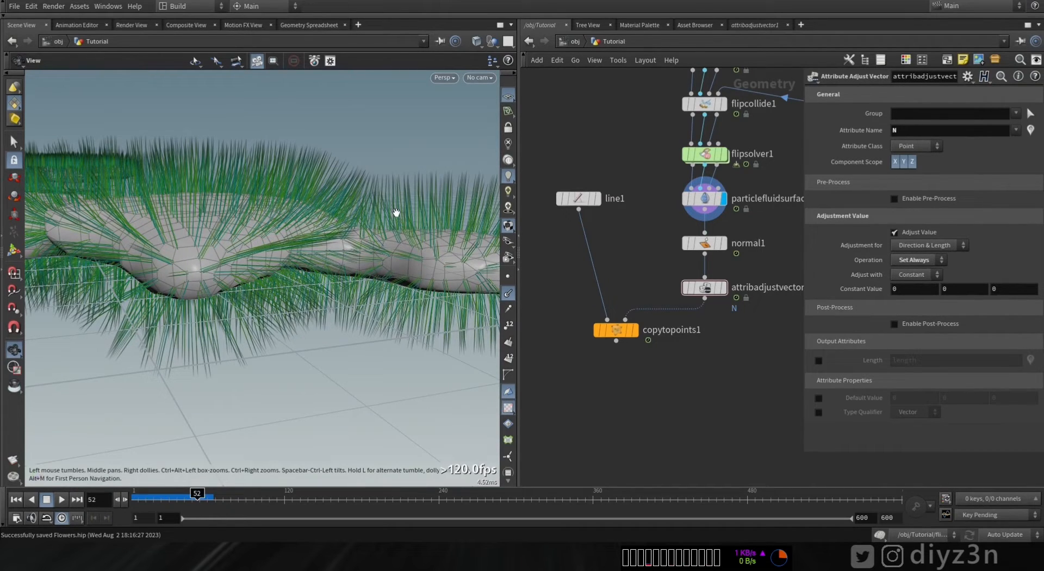
scroll(193, 258, "down", 6)
middle_click_drag(259, 229, 277, 315)
left_click(510, 293)
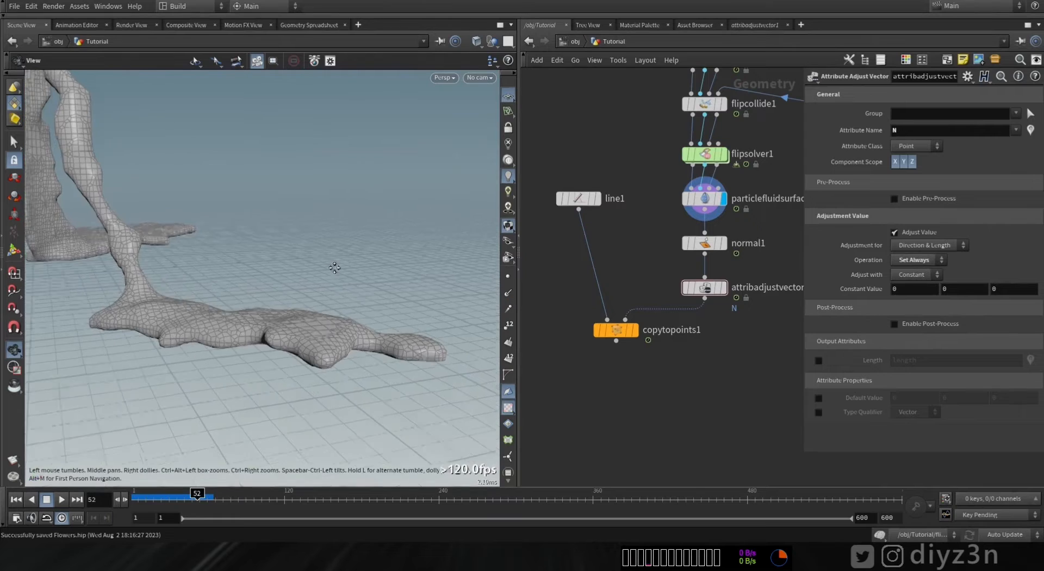
left_click_drag(324, 254, 332, 320)
- Make room below the fluid surface and insert a Delete node above the Normal node
left_click_drag(616, 330, 593, 391)
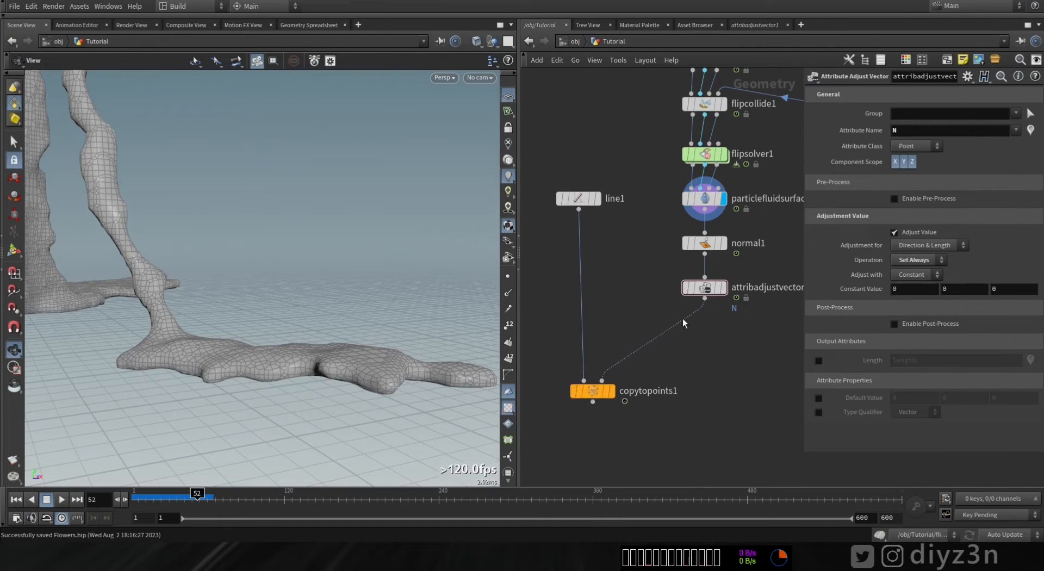
left_click_drag(707, 292, 708, 341)
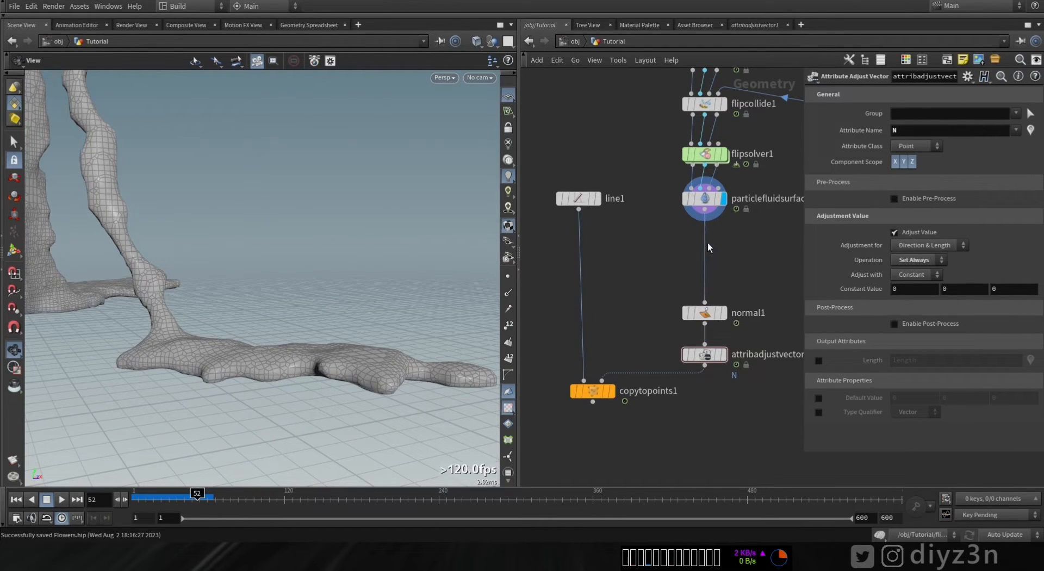
key("Tab")
type("del")
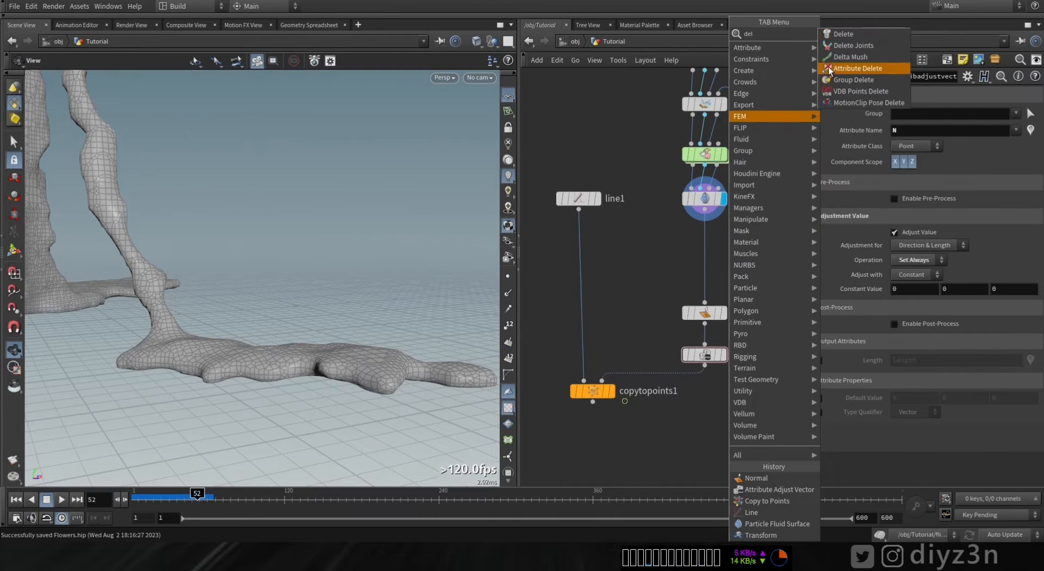
left_click(835, 36)
left_click(704, 249)
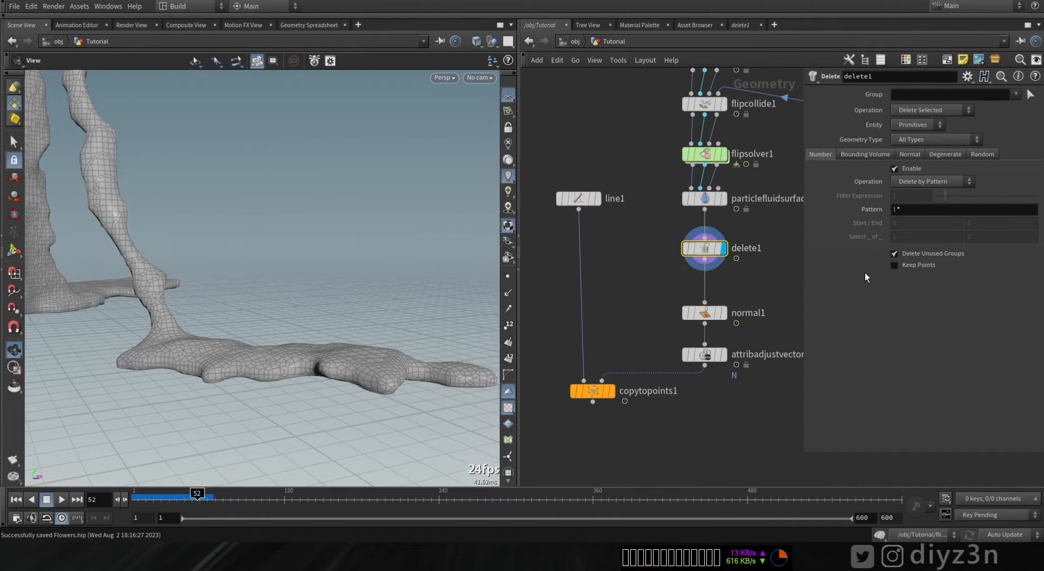
- Set the Delete node to remove points randomly with the percent at 81.7
left_click(918, 125)
left_click(909, 137)
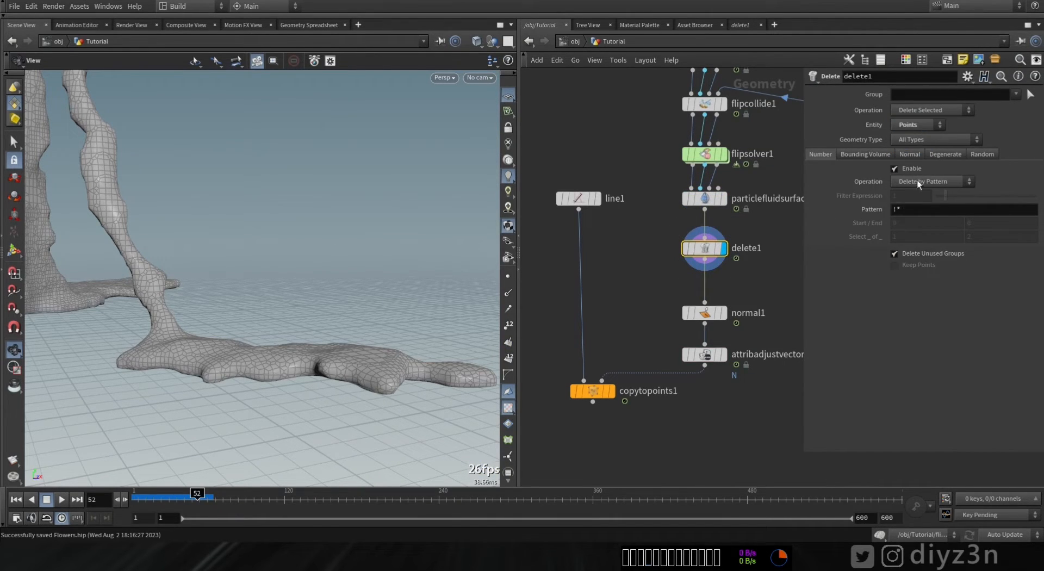
left_click(982, 154)
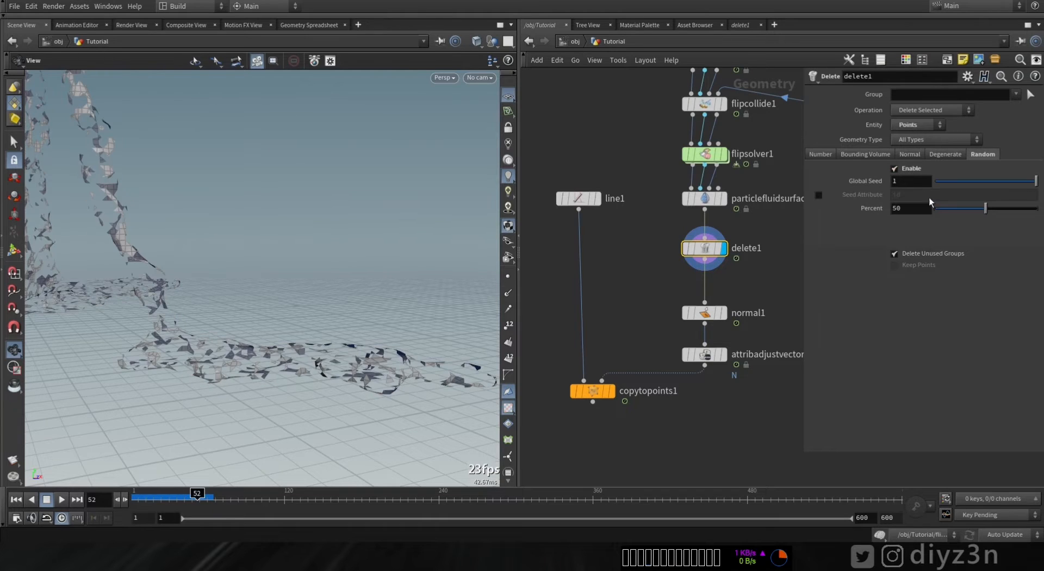
left_click(506, 277)
left_click_drag(984, 212, 1021, 216)
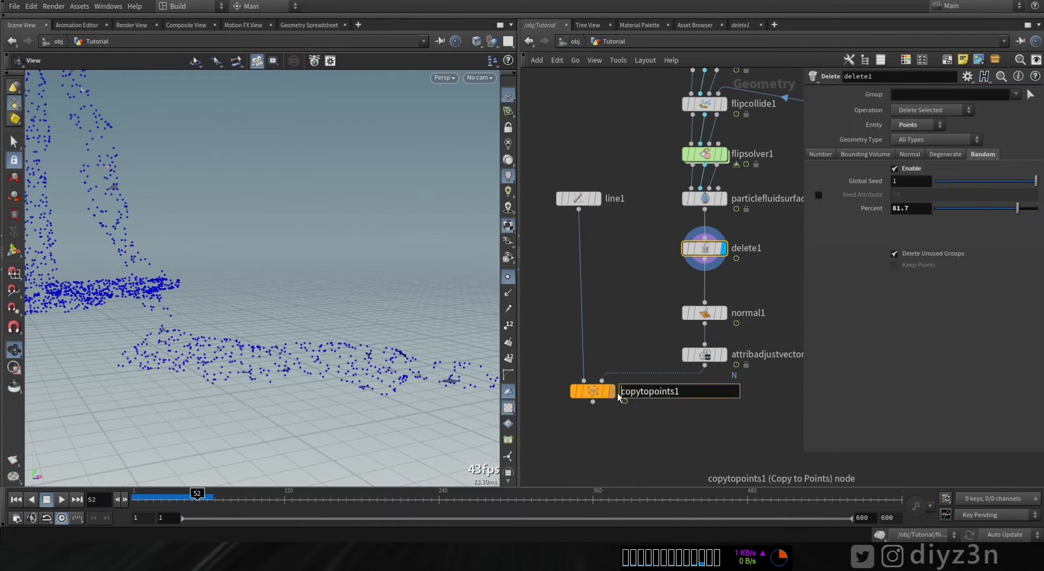
- Display the Copy to Points node to inspect the lines copied onto the remaining points
left_click(612, 392)
left_click(594, 391)
left_click_drag(243, 427, 203, 336)
left_click_drag(374, 330, 261, 356)
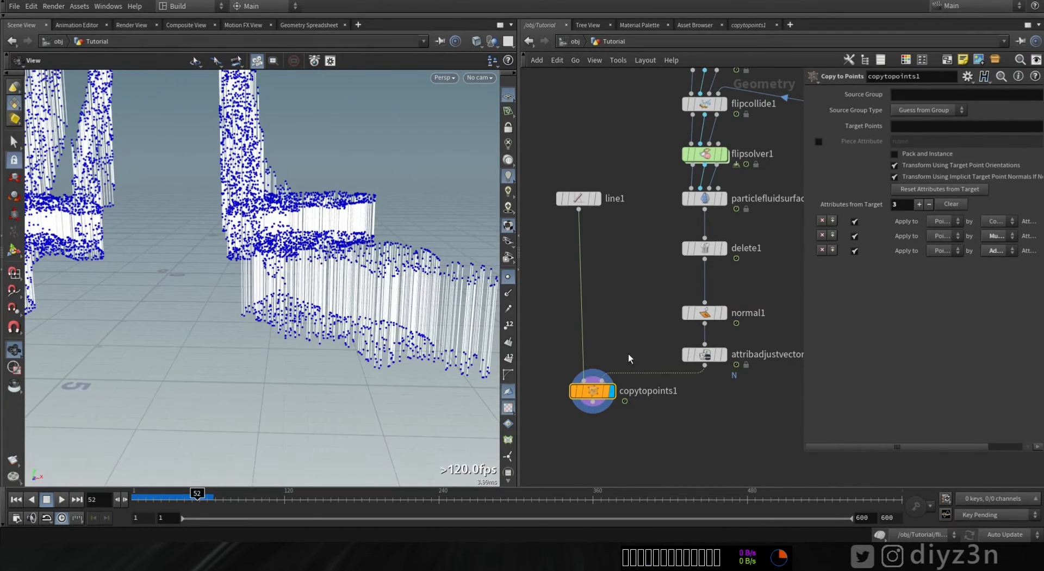
- Remove the Particle Fluid Surface and Delete nodes, leaving the Normal node fed directly by the FLIP solver
left_click(725, 249)
left_click(724, 199)
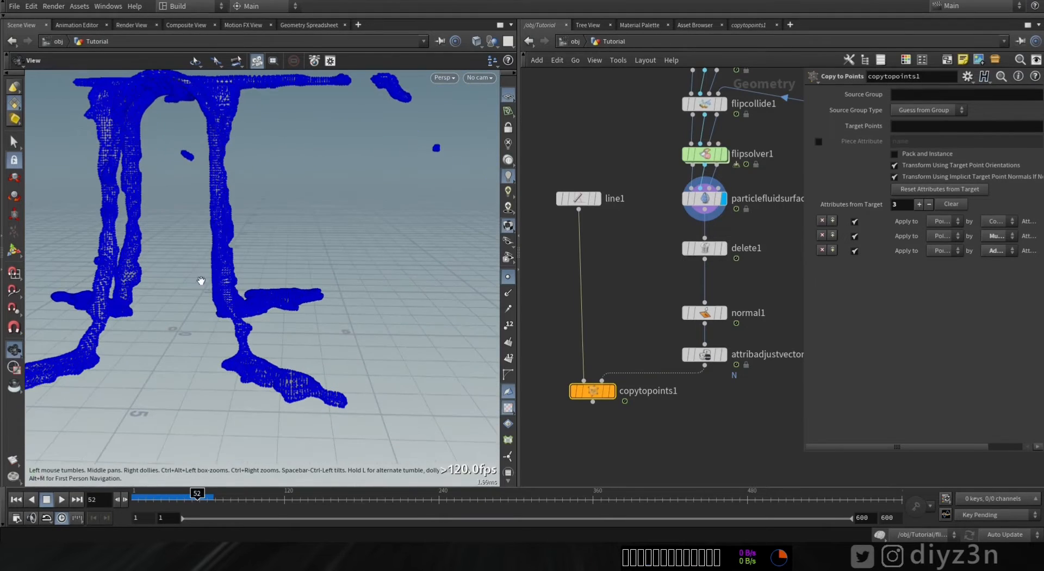
left_click(708, 249)
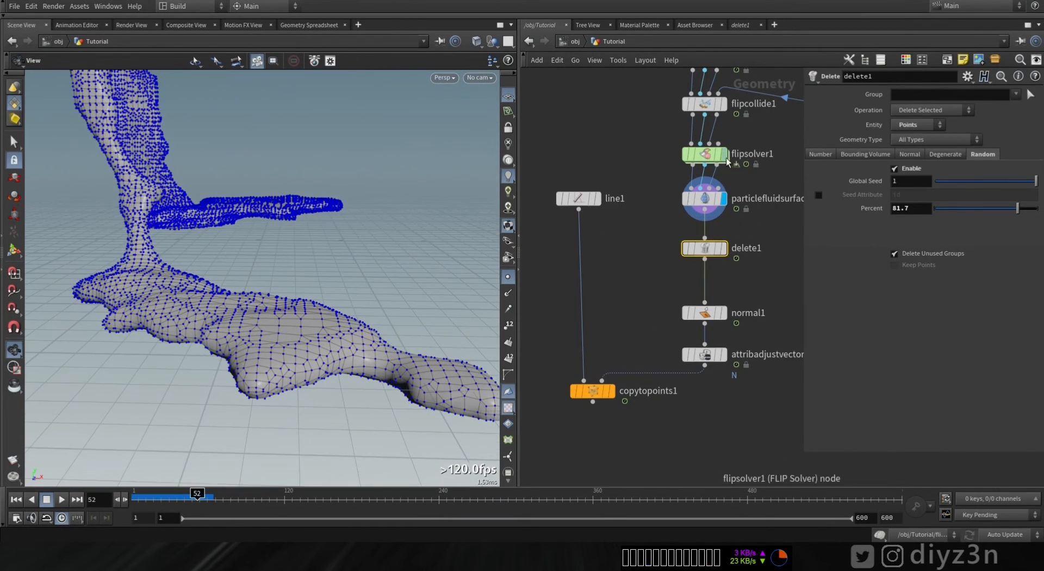
left_click(725, 155)
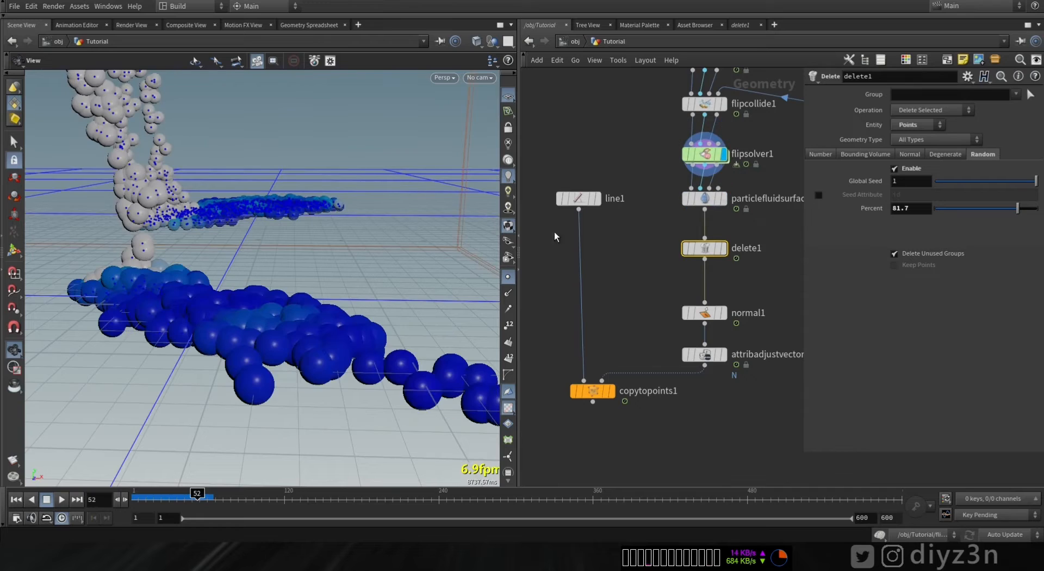
left_click(703, 201)
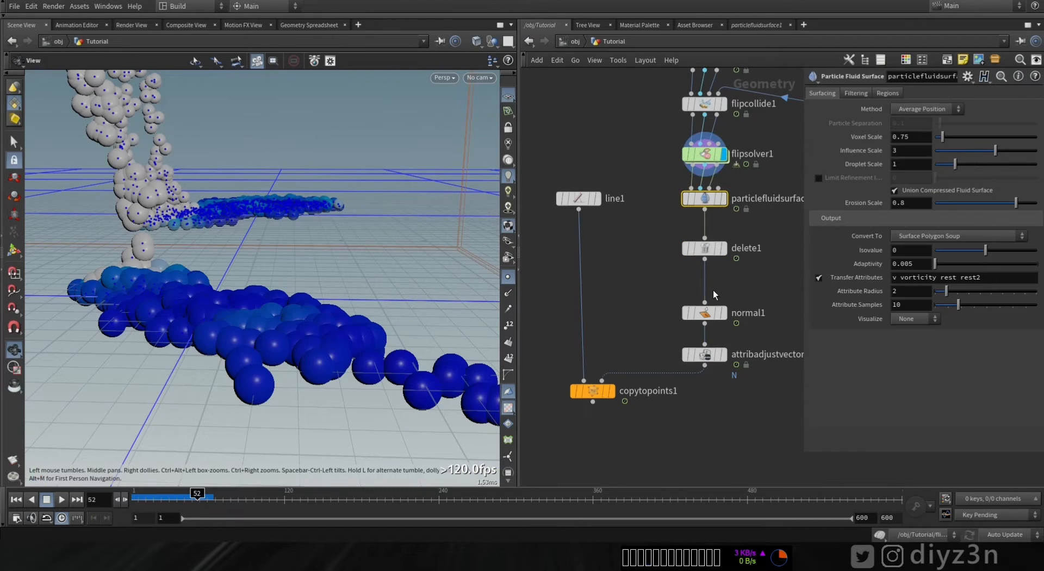
key("Delete")
key("Delete")
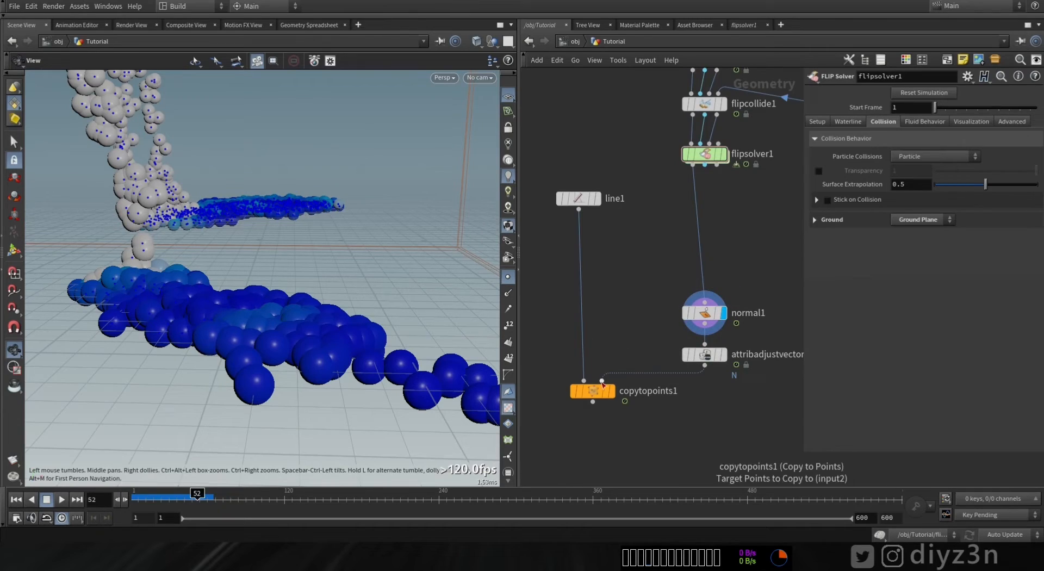
- Display the Copy to Points node and examine the lines copied onto the solver particles in the viewport
left_click(612, 391)
left_click(593, 393)
left_click_drag(257, 326, 212, 253)
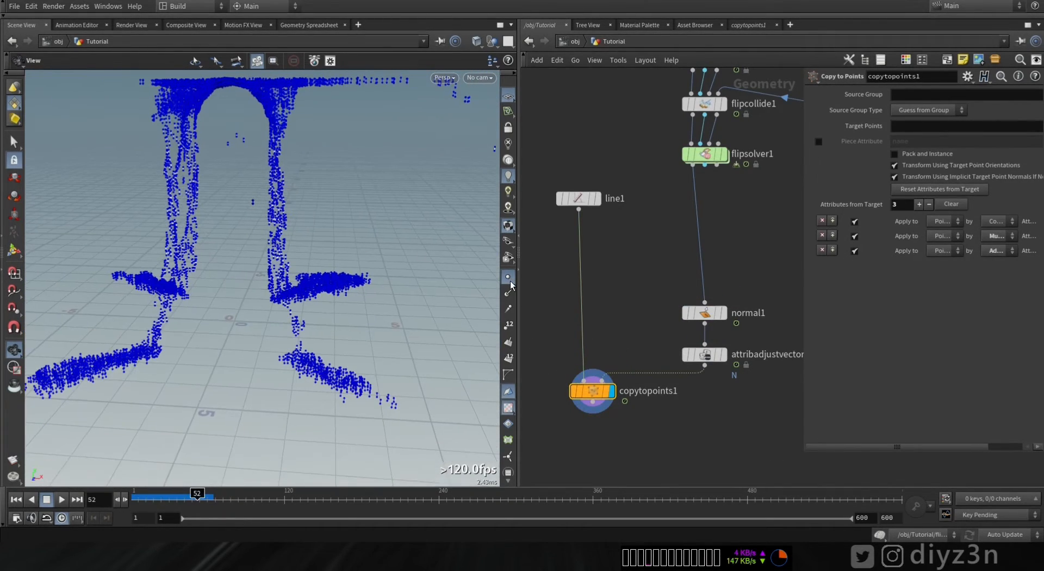
left_click(510, 282)
left_click_drag(350, 305, 319, 283)
mouse_move(197, 498)
left_mouse_down()
mouse_move(151, 499)
mouse_move(199, 499)
left_mouse_up()
left_click(578, 198)
left_click_drag(947, 135, 1036, 134)
mouse_move(332, 288)
left_mouse_down()
mouse_move(252, 277)
mouse_move(158, 280)
mouse_move(324, 281)
mouse_move(137, 499)
mouse_move(242, 507)
left_mouse_up()
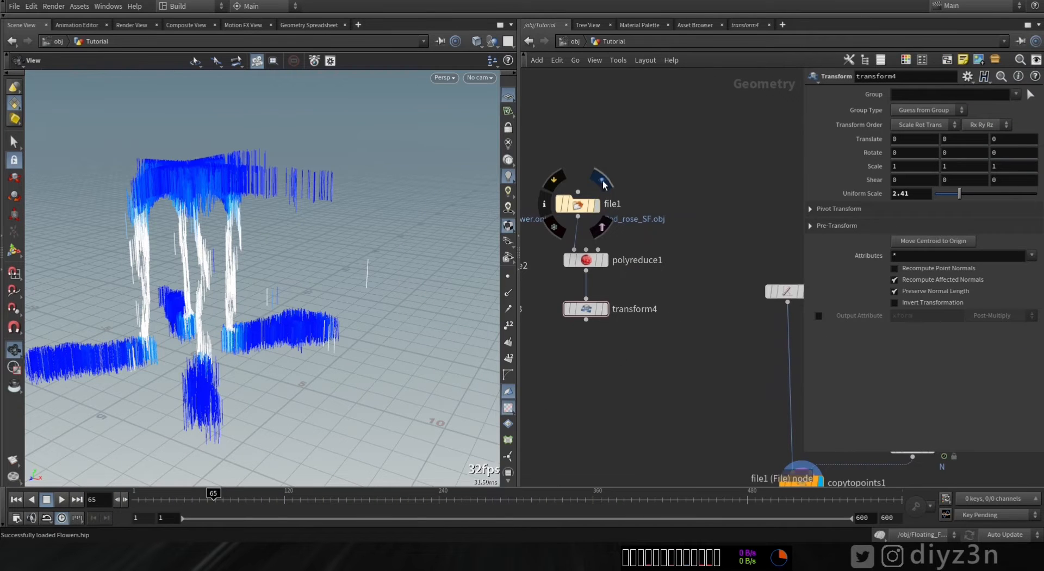
- Inspect the imported rose model through its File, PolyReduce and Transform nodes in the viewport
left_click(597, 204)
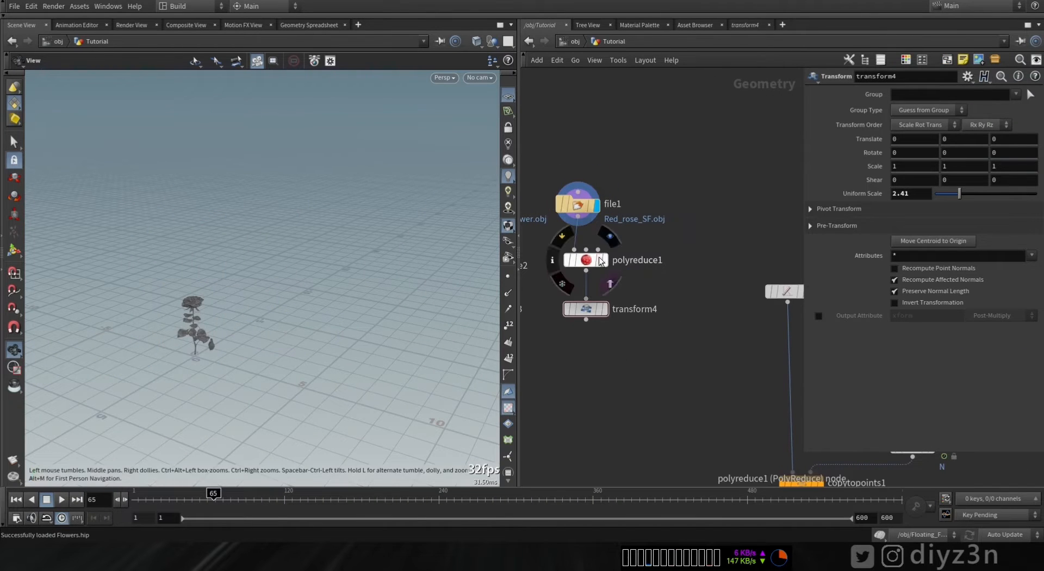
left_click(605, 260)
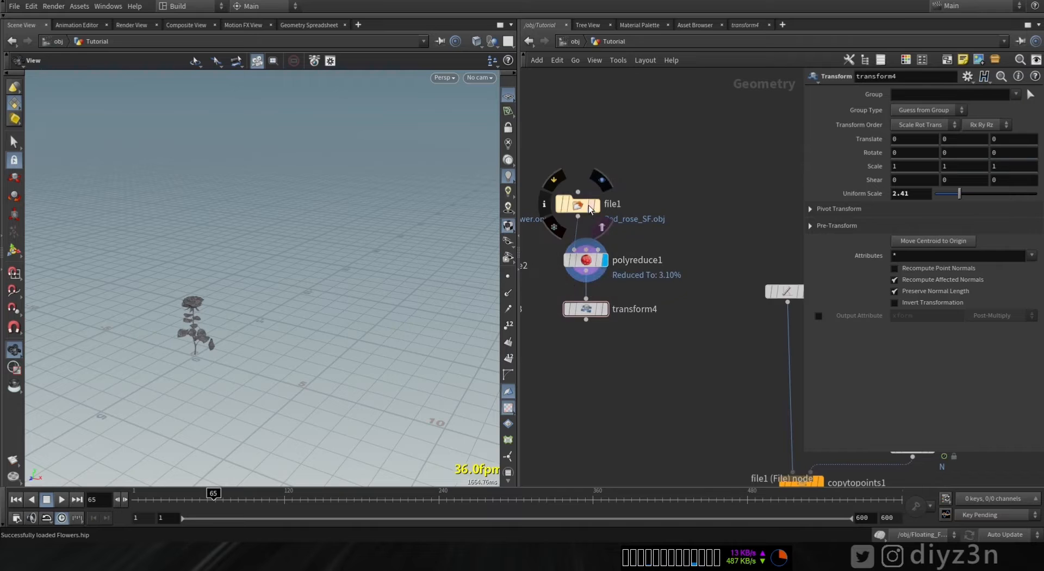
key("f")
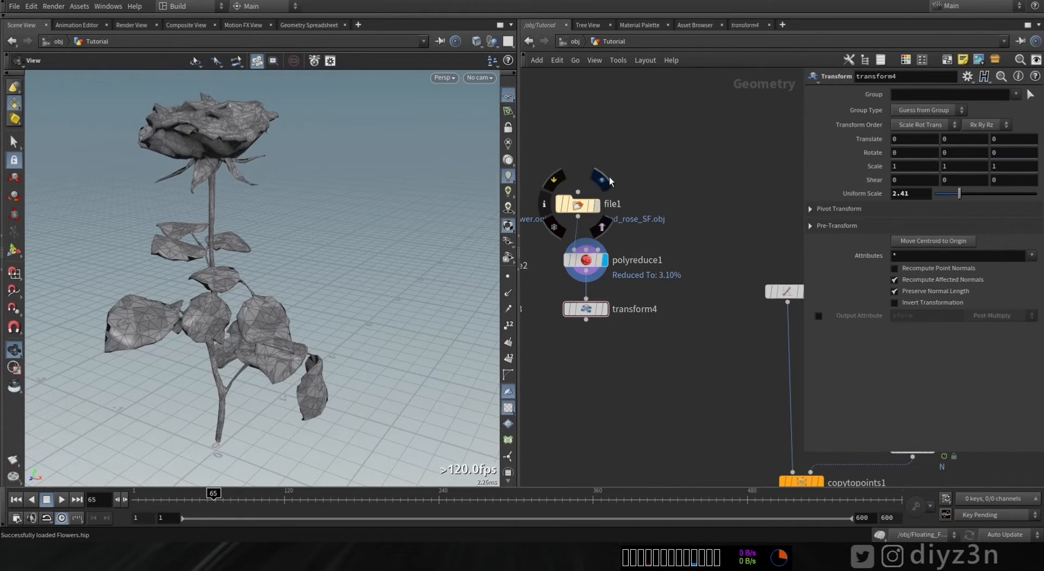
left_click(597, 205)
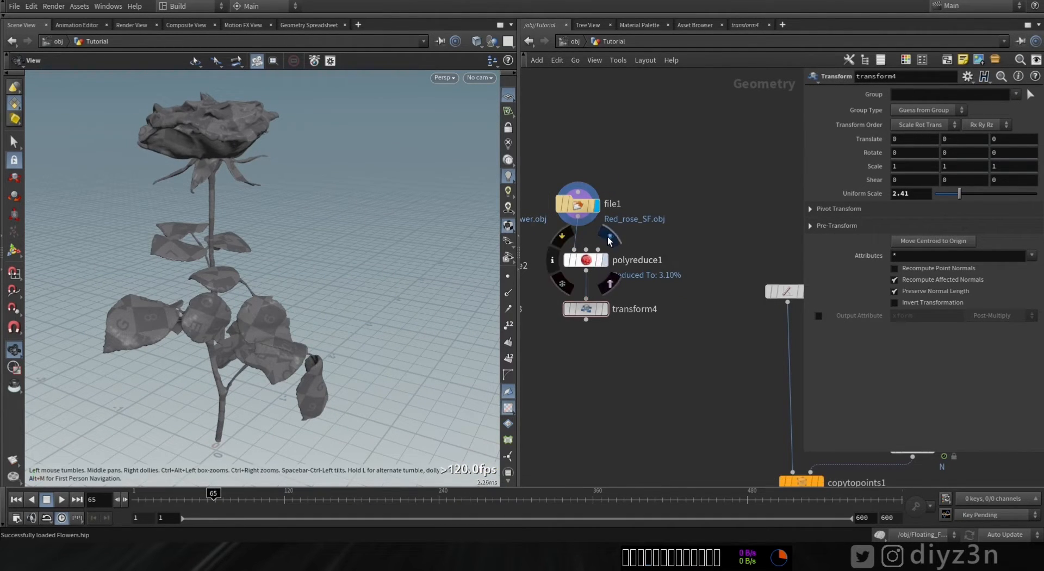
left_click(608, 240)
left_click(610, 286)
right_click_drag(328, 337, 57, 328)
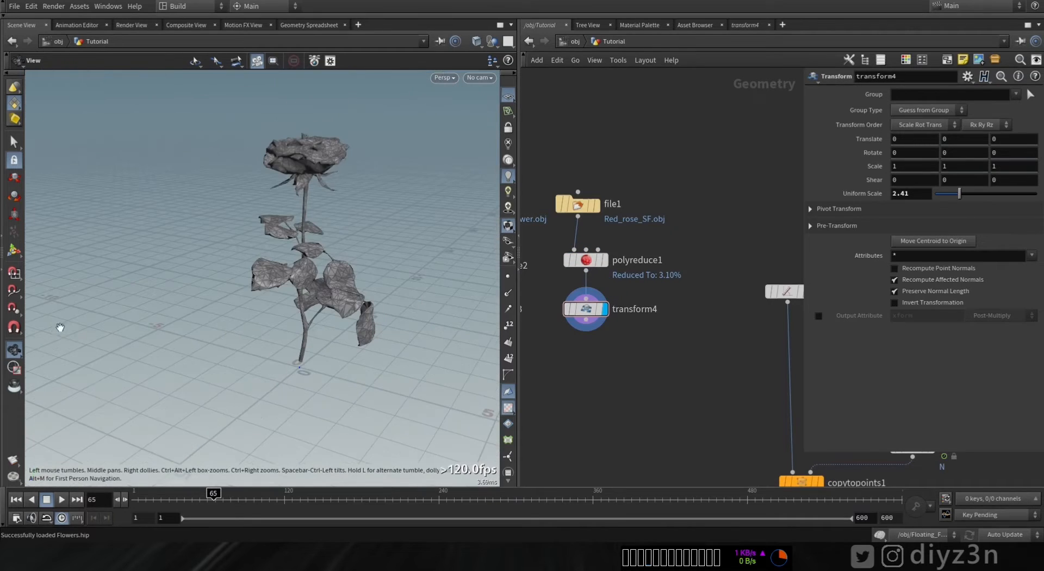
middle_click_drag(242, 333, 175, 346)
middle_click_drag(673, 415, 630, 379)
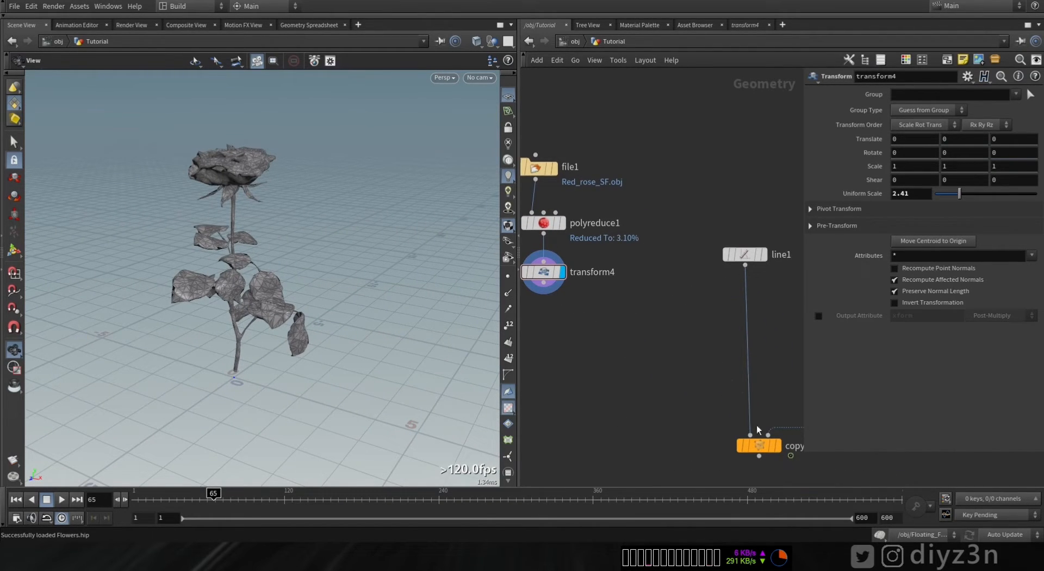
- Enable Pack and Instance on Copy to Points and connect the rose Transform node as its source geometry
left_click(764, 442)
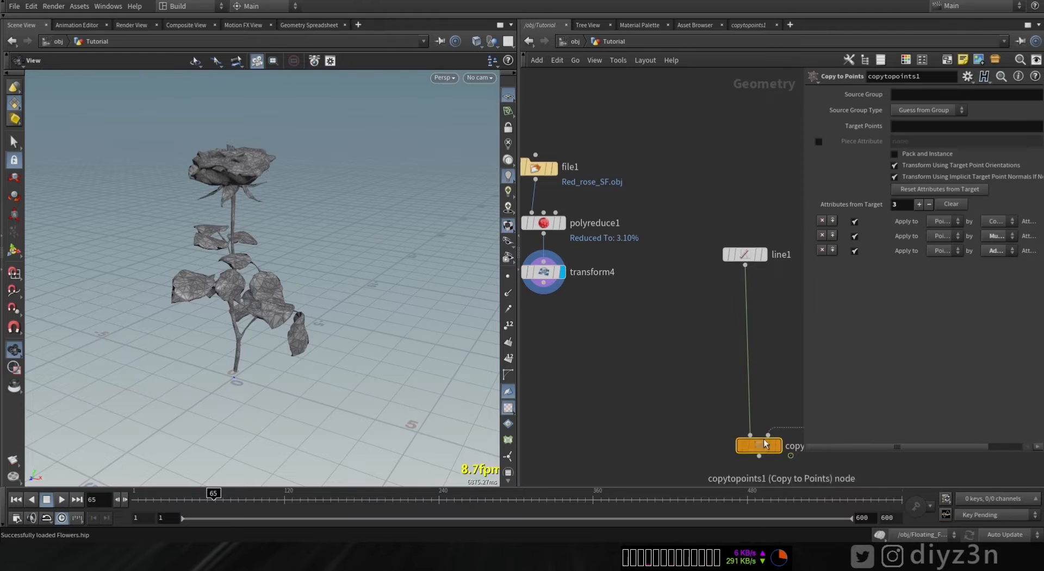
left_click(924, 152)
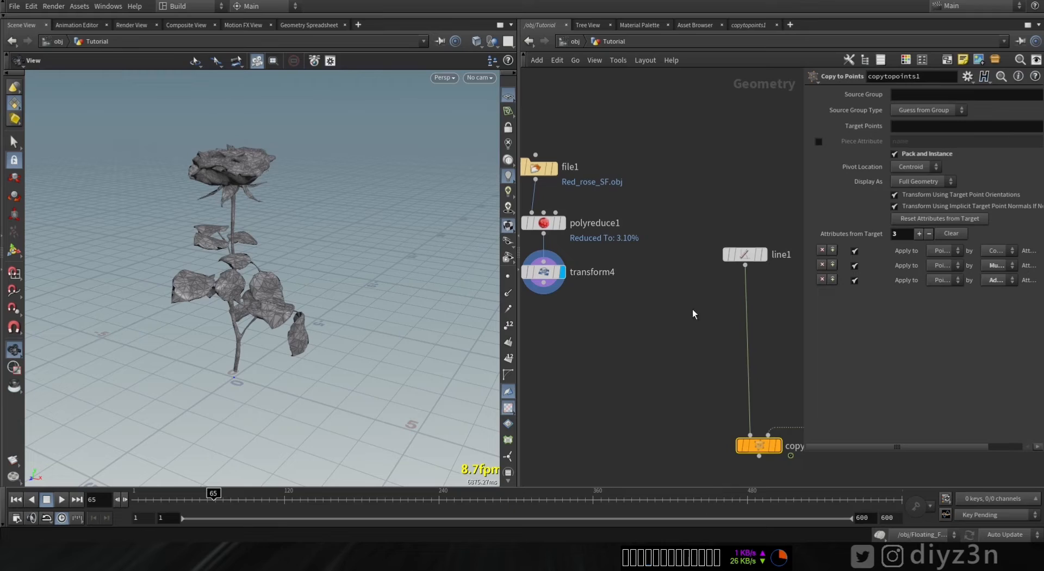
left_click_drag(749, 319, 545, 287)
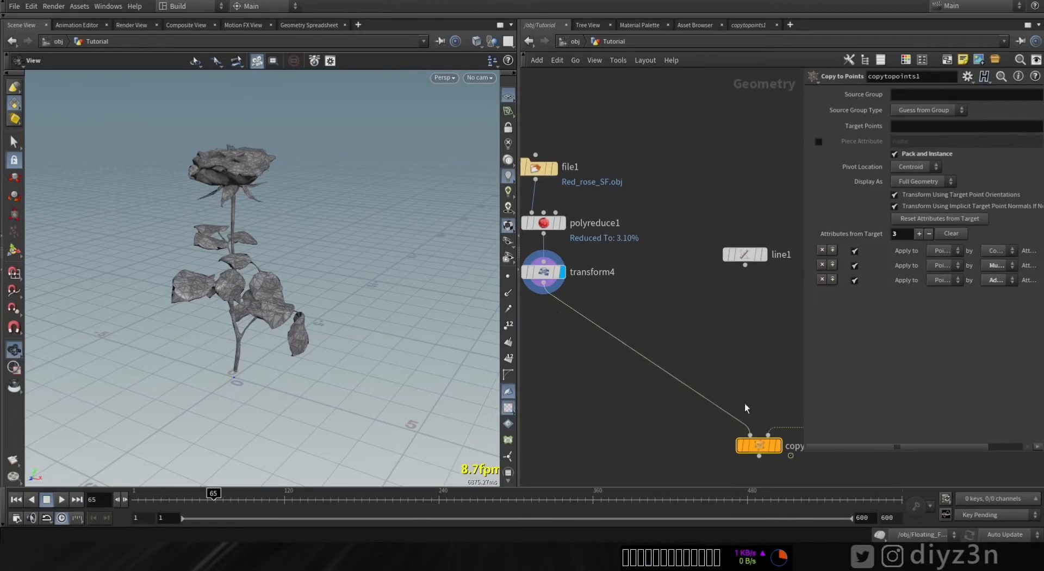
- Examine the instanced roses spread across the fluid particles in the viewport
middle_click_drag(745, 413, 657, 344)
mouse_move(676, 381)
right_click_drag(316, 297, 320, 321)
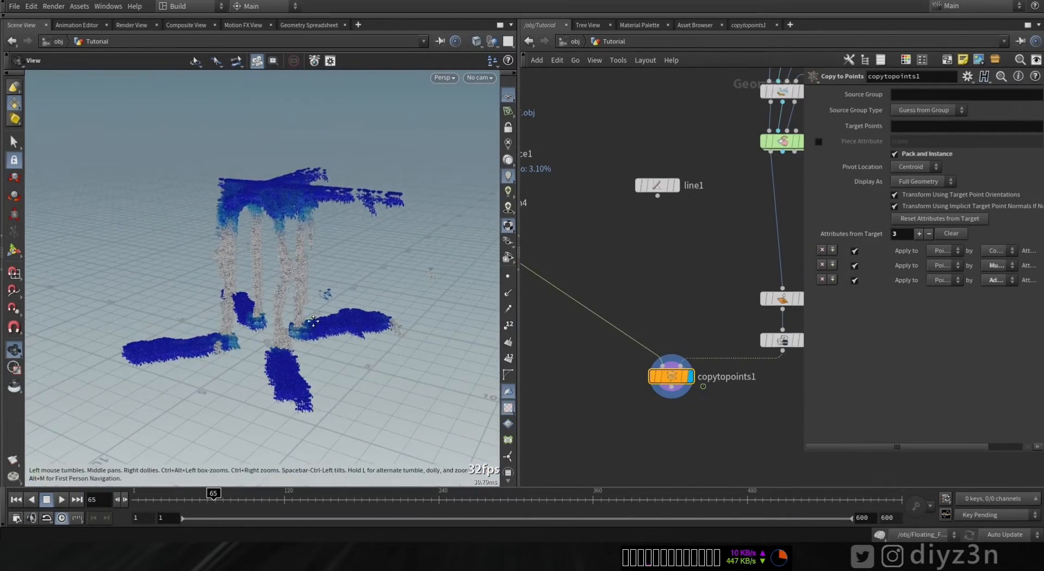
left_click_drag(319, 322, 187, 326)
right_click_drag(186, 327, 301, 324)
left_click_drag(300, 324, 267, 337)
middle_click_drag(266, 337, 238, 445)
middle_click_drag(729, 224, 671, 288)
- Turn off Color by Speed in the FLIP solver's visualization settings
left_click(725, 204)
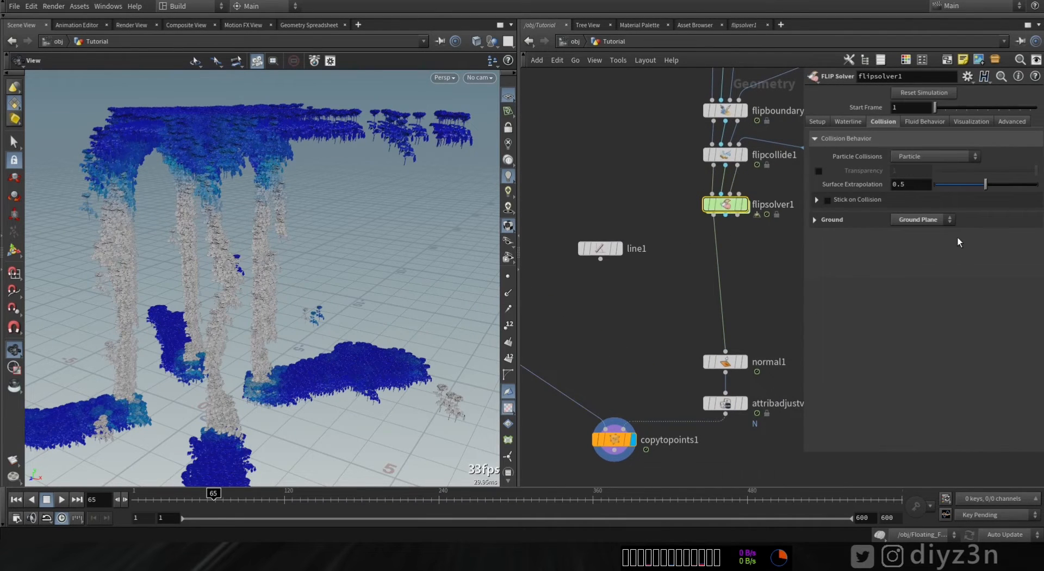
left_click(971, 120)
left_click(897, 178)
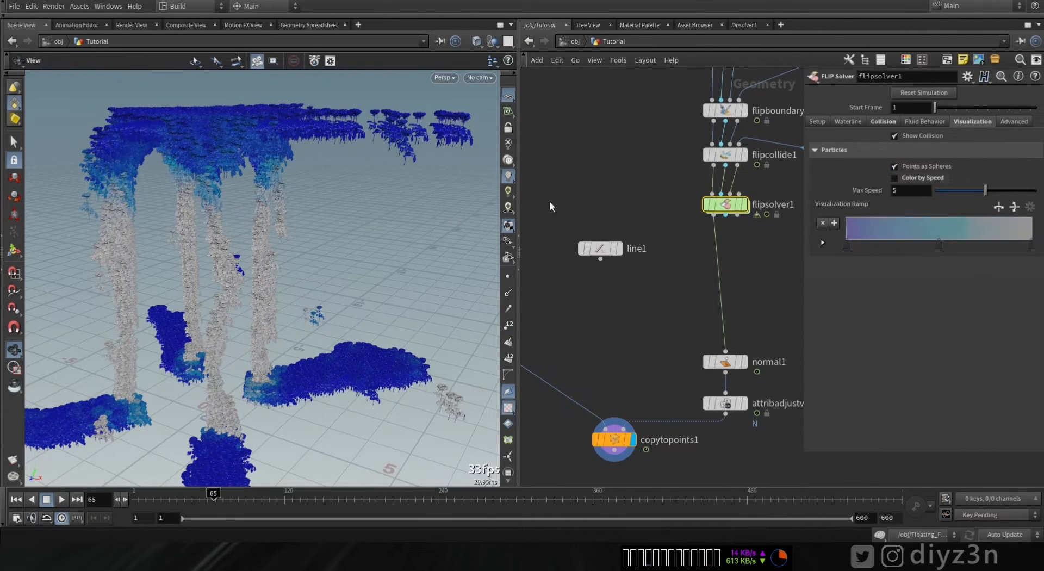
- Set the rose Transform node's uniform scale to 5.91
middle_click_drag(581, 341, 733, 390)
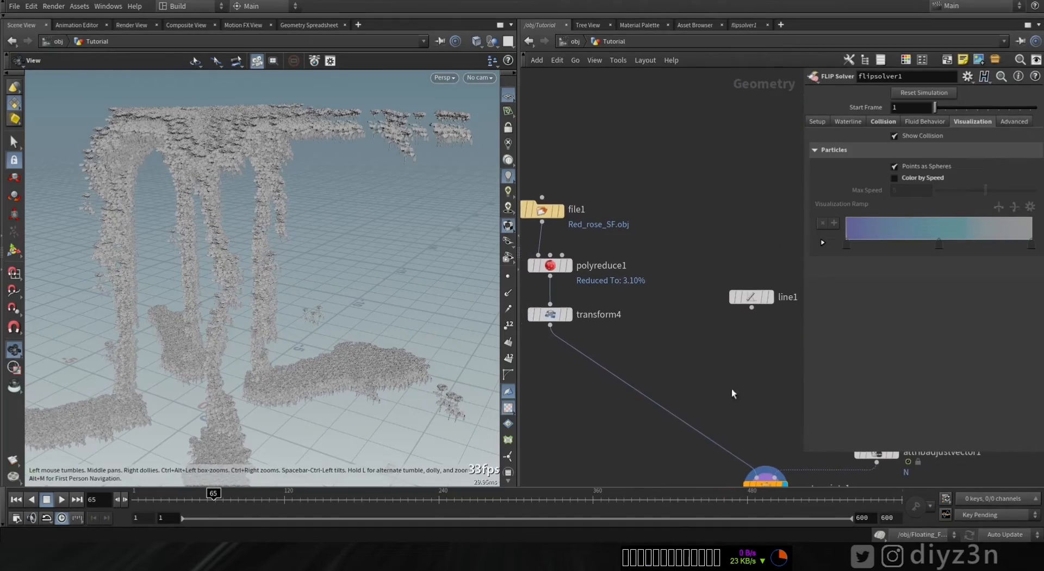
left_click(551, 315)
left_click_drag(946, 194, 997, 198)
- Render a flipbook of the current viewport and scrub through the playback
left_click_drag(231, 290, 292, 255)
left_click_drag(344, 391, 207, 326)
left_click(14, 460)
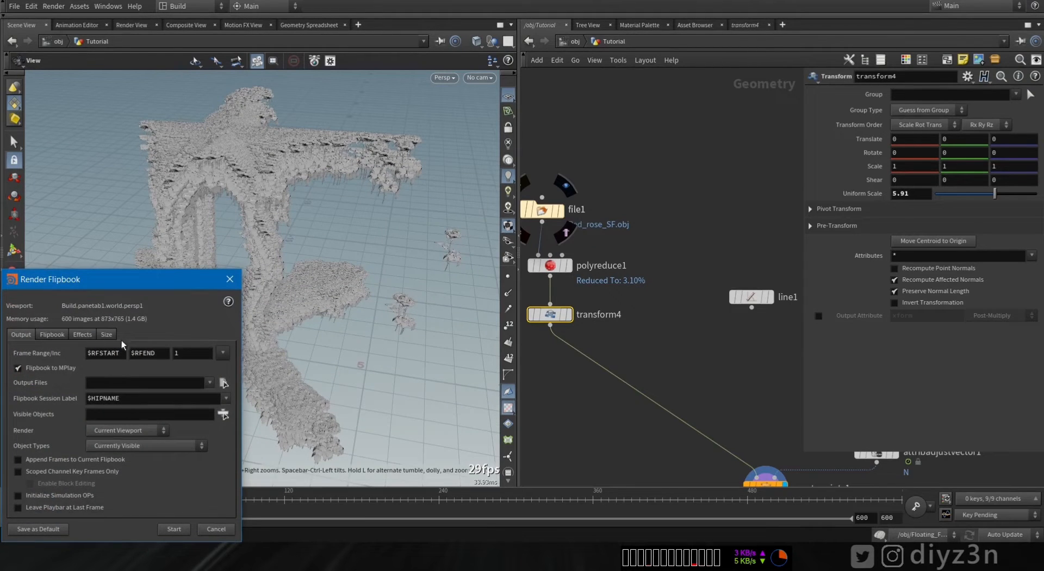
left_click(174, 529)
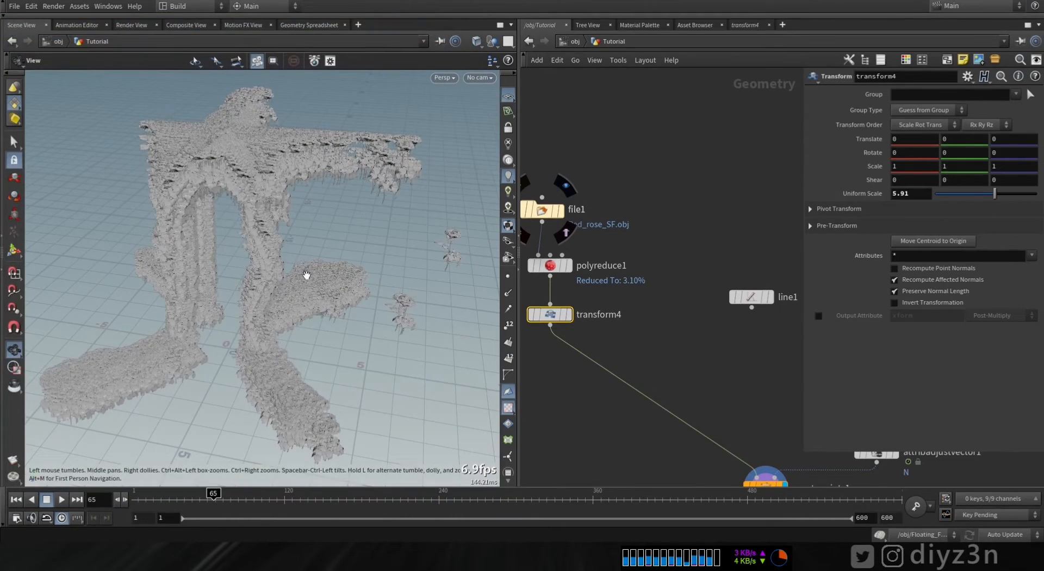
left_click_drag(307, 276, 277, 274)
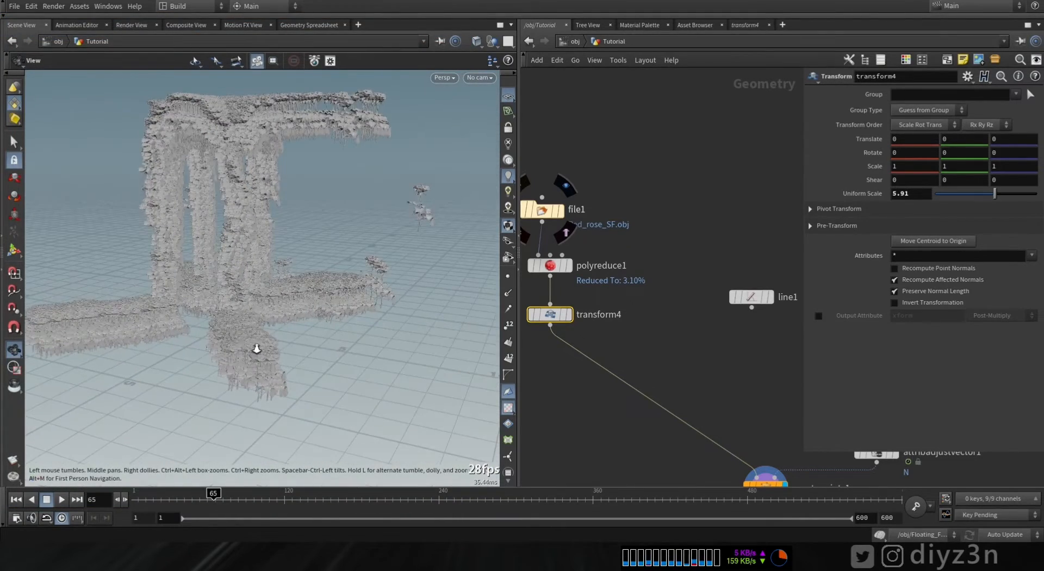
right_click_drag(245, 347, 348, 343)
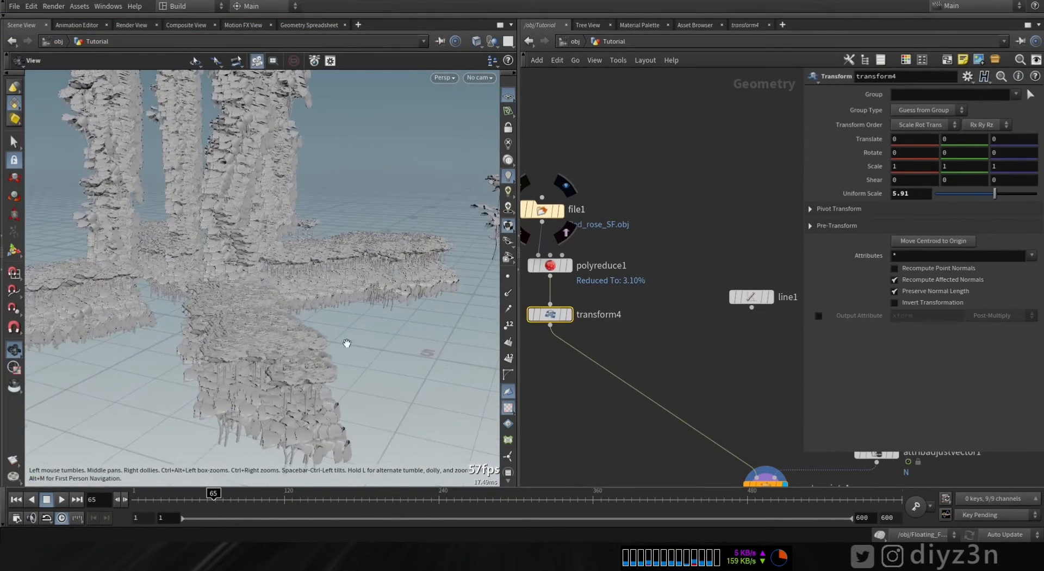
- Display the snowdrop flower's File, PolyReduce and Transform nodes to compare it with the rose
left_click(573, 318)
middle_click_drag(287, 249, 320, 356)
right_click_drag(320, 356, 261, 289)
middle_click_drag(628, 360, 759, 378)
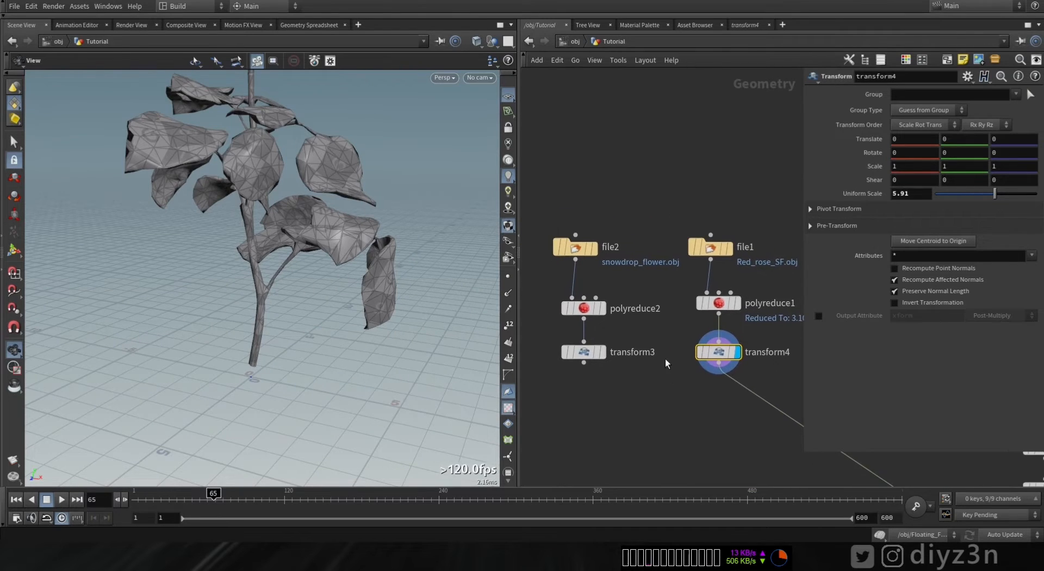
left_click(597, 249)
left_click(603, 309)
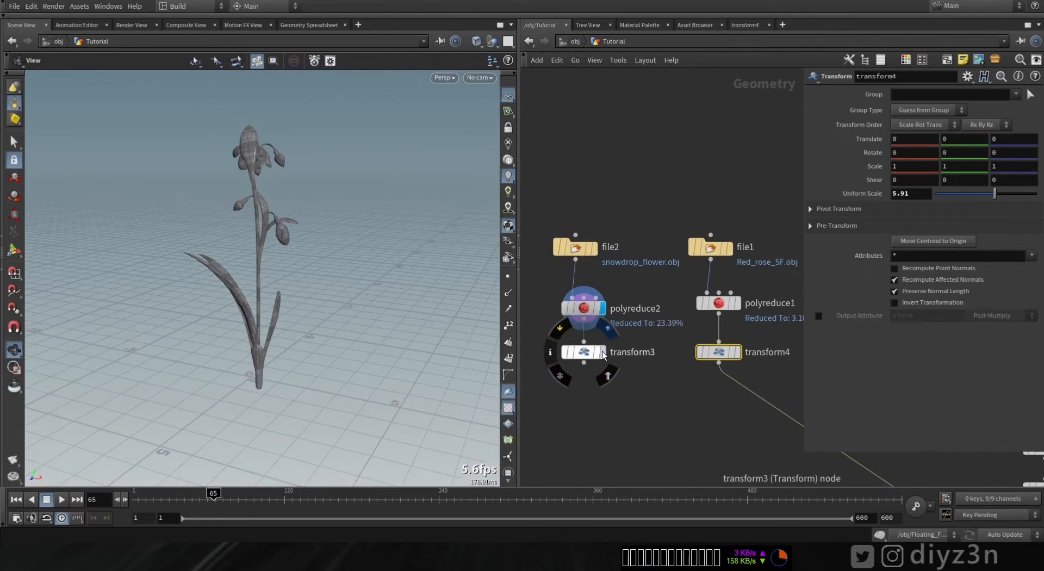
left_click(603, 352)
left_click(739, 353)
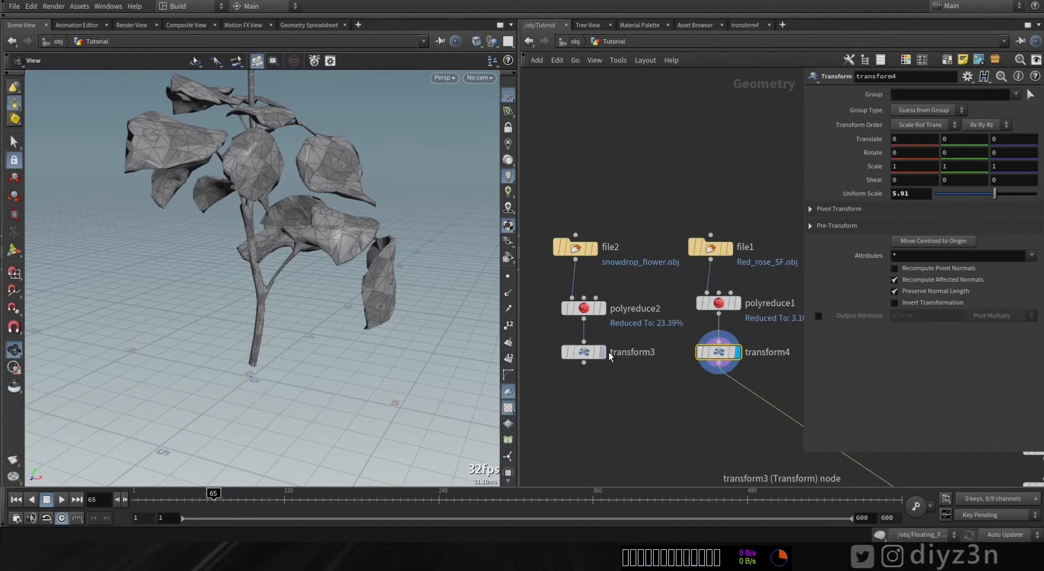
- Set the snowdrop Transform node's uniform scale to 1.88
left_click_drag(583, 356, 583, 372)
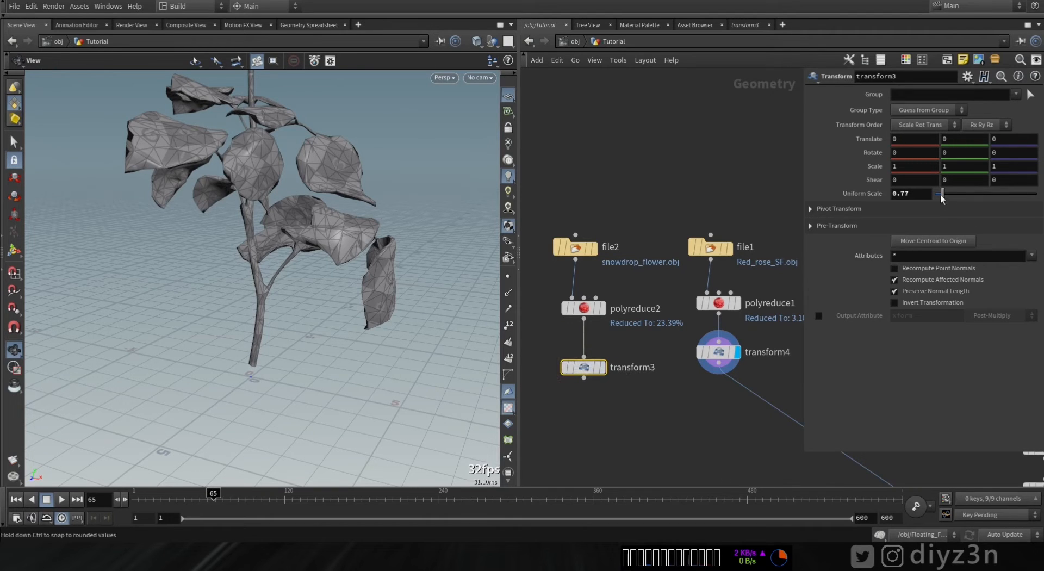
left_click(602, 392)
left_click_drag(946, 194, 962, 199)
scroll(300, 185, "down", 4)
middle_click_drag(301, 185, 298, 328)
left_click_drag(961, 195, 954, 196)
- Add a Merge node combining the snowdrop and rose Transform outputs
middle_click_drag(653, 418, 658, 318)
key("Tab")
type("mer")
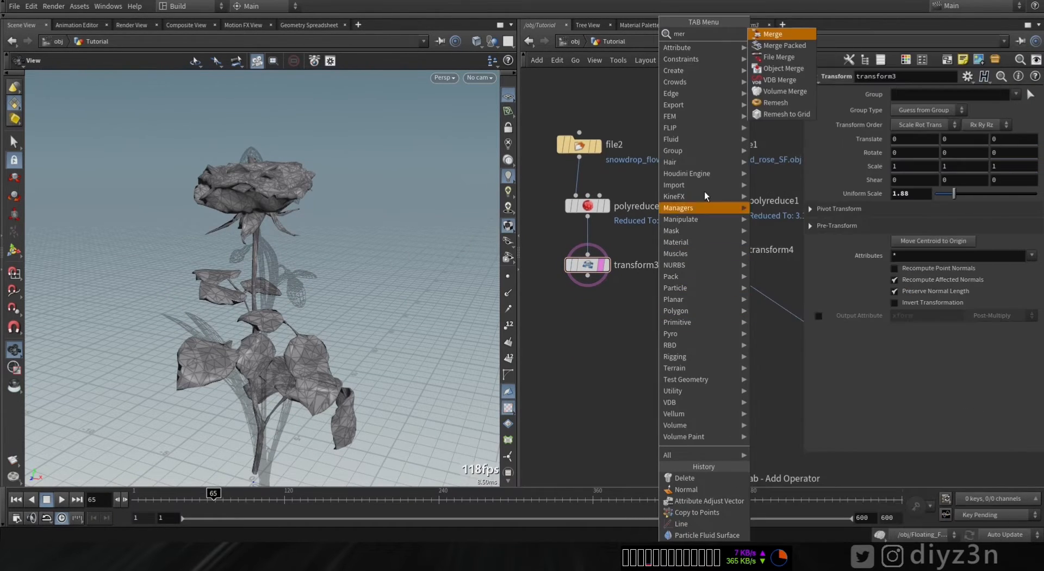
left_click(759, 36)
left_click(648, 322)
left_click_drag(587, 278, 649, 314)
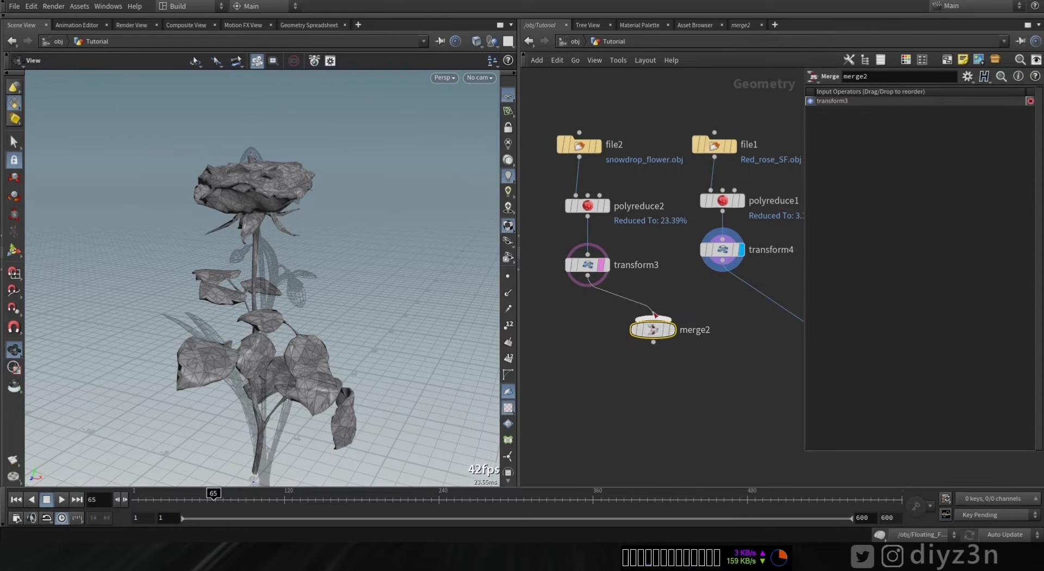
middle_click_drag(752, 341, 506, 283)
- Display the Copy to Points node and examine the mixed flowers on the fluid in the viewport
left_click(713, 368)
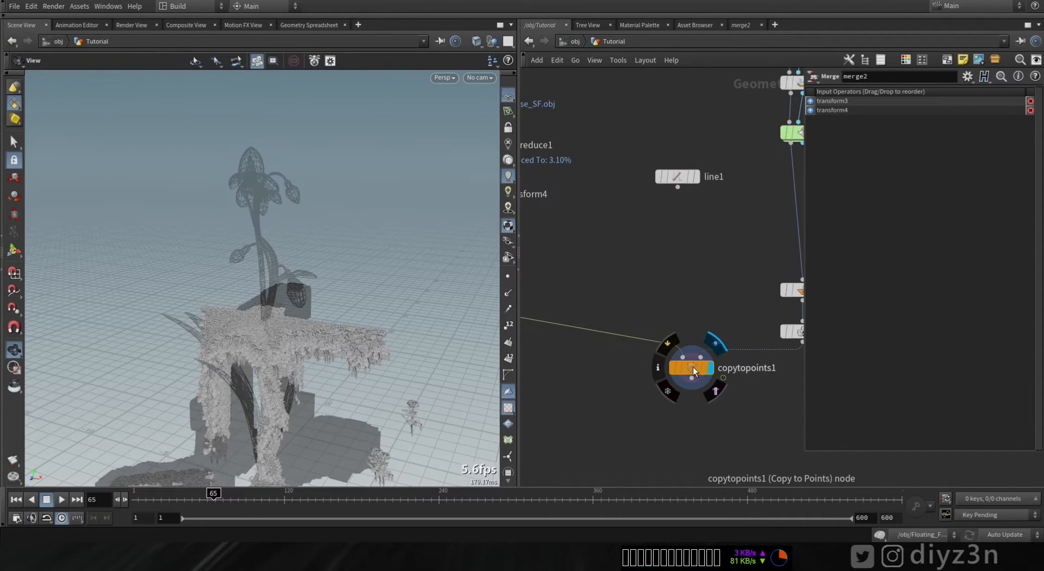
left_click(694, 368)
left_click(714, 398)
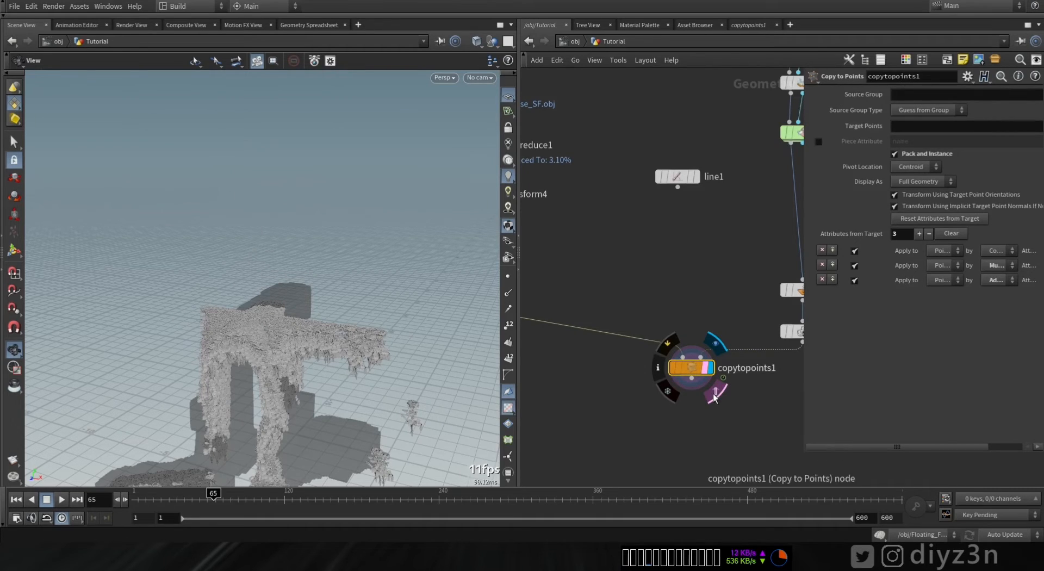
middle_click_drag(383, 295, 365, 177)
right_click_drag(347, 326, 335, 366)
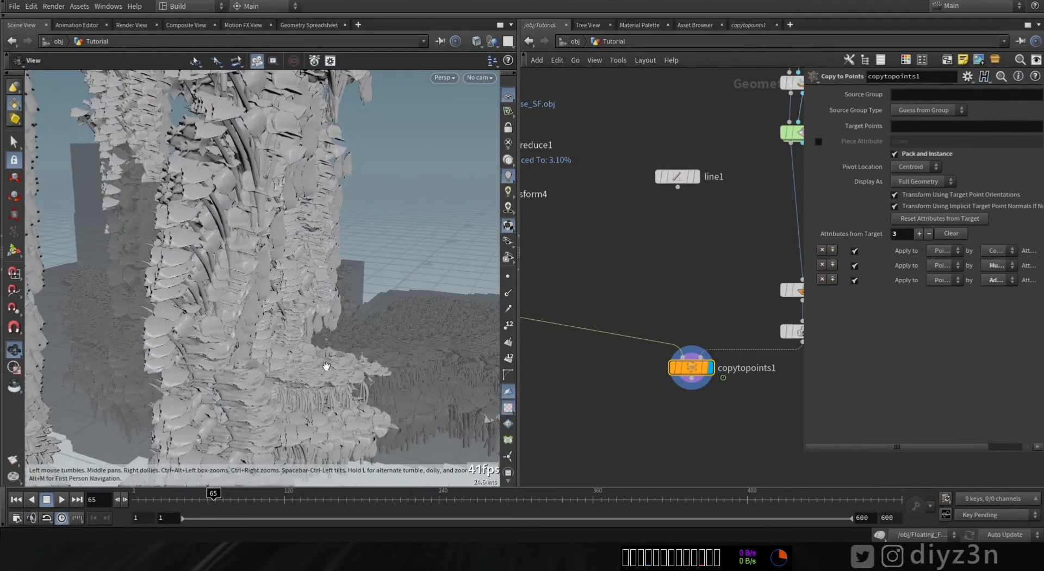
middle_click_drag(336, 366, 305, 310)
right_click_drag(305, 310, 313, 315)
left_click_drag(312, 315, 240, 288)
middle_click_drag(239, 289, 178, 296)
left_click_drag(178, 295, 406, 320)
middle_click_drag(583, 262, 795, 345)
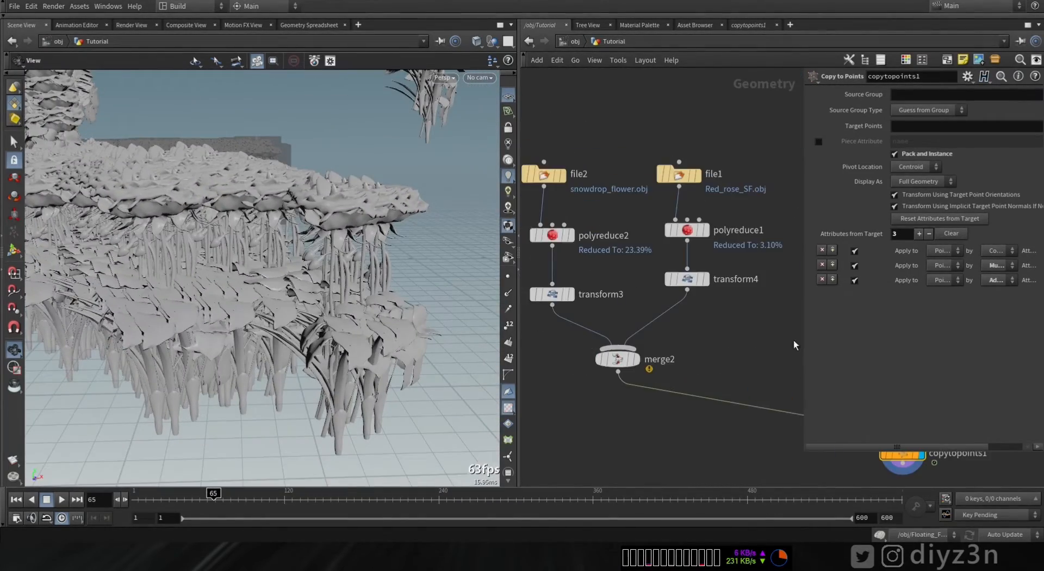
middle_click_drag(733, 337, 688, 357)
left_click_drag(702, 344, 612, 173)
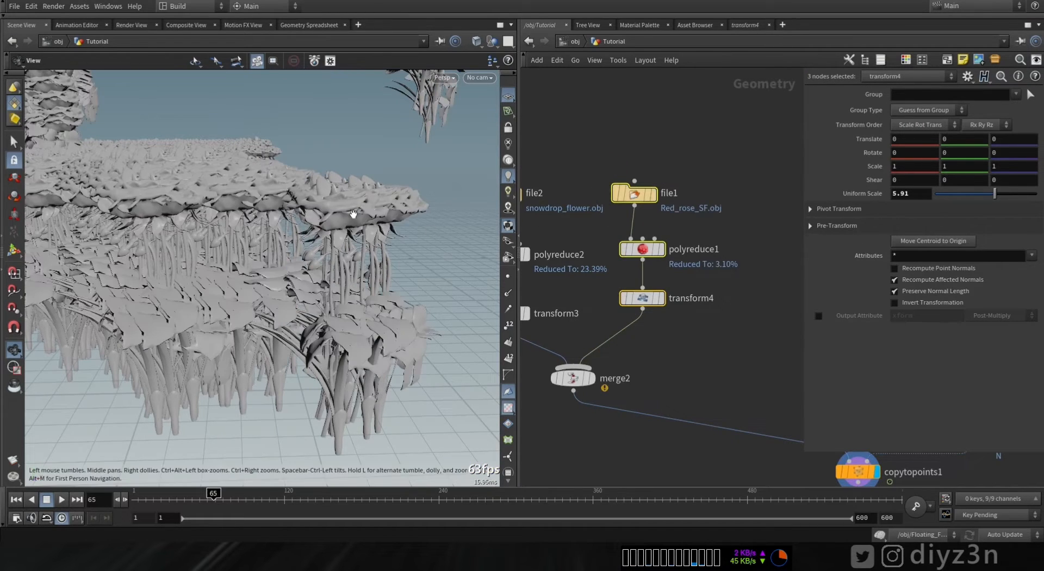
middle_click_drag(641, 341, 669, 314)
right_click_drag(312, 286, 119, 271)
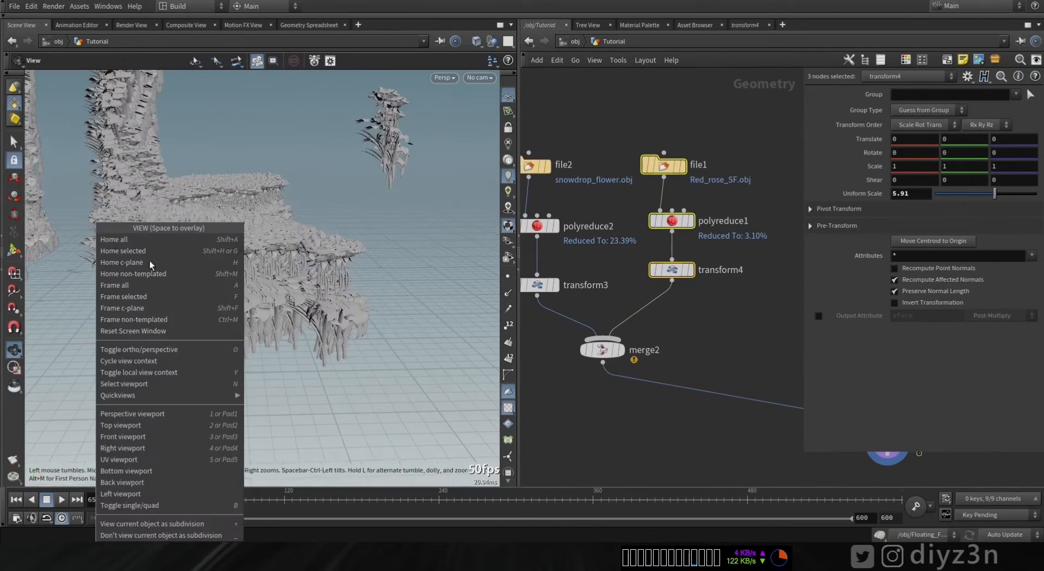
left_click_drag(342, 285, 310, 326)
middle_click_drag(673, 347, 693, 304)
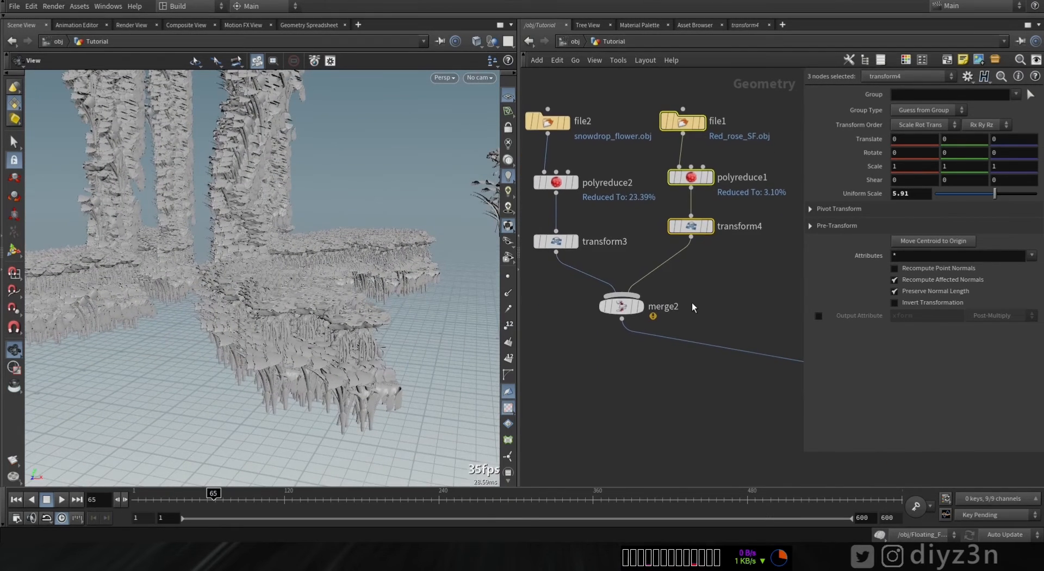
- Add an Attribute from Pieces node above the Copy to Points node, feeding it the merged flowers
middle_click_drag(757, 325, 616, 316)
left_click(616, 316)
key("Tab")
type("froom")
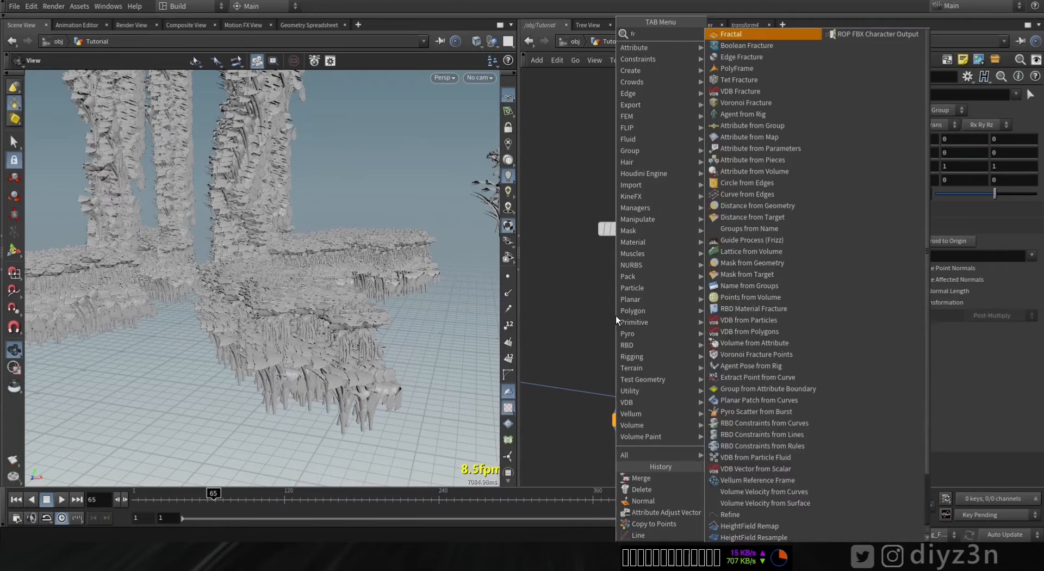
key("BackSpace")
key("BackSpace")
key("BackSpace")
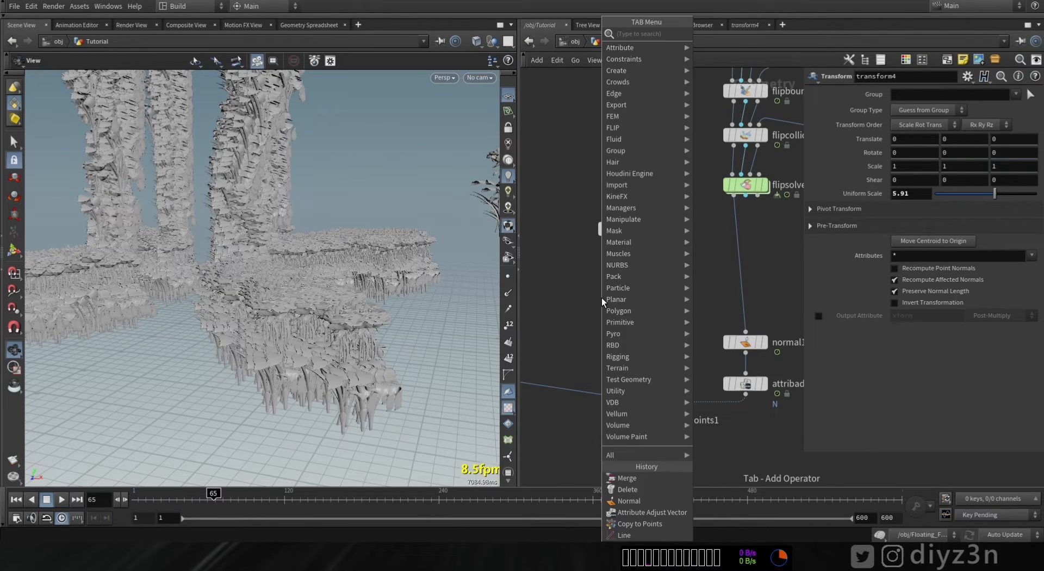
type("om")
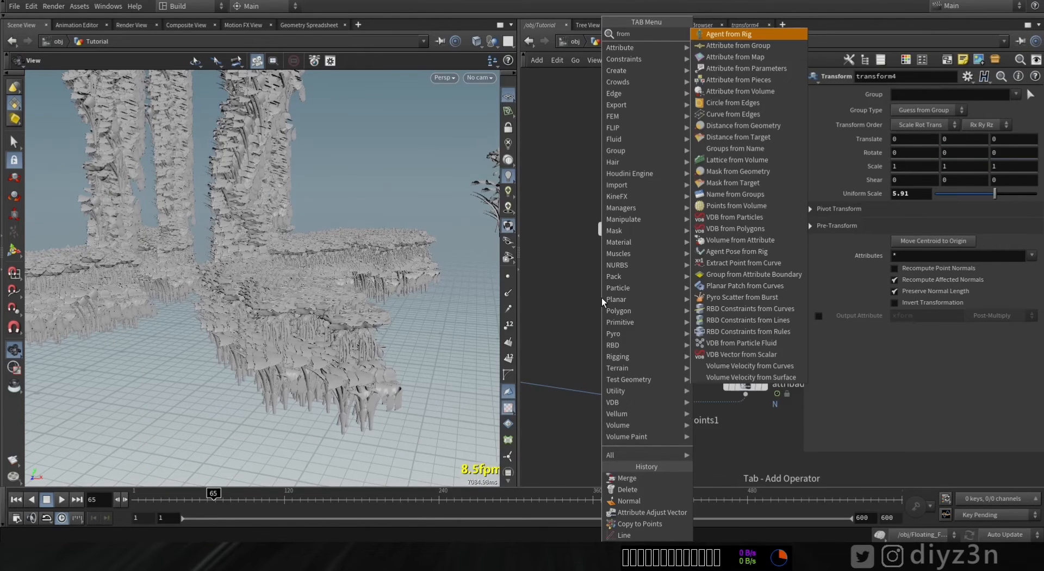
type(" p")
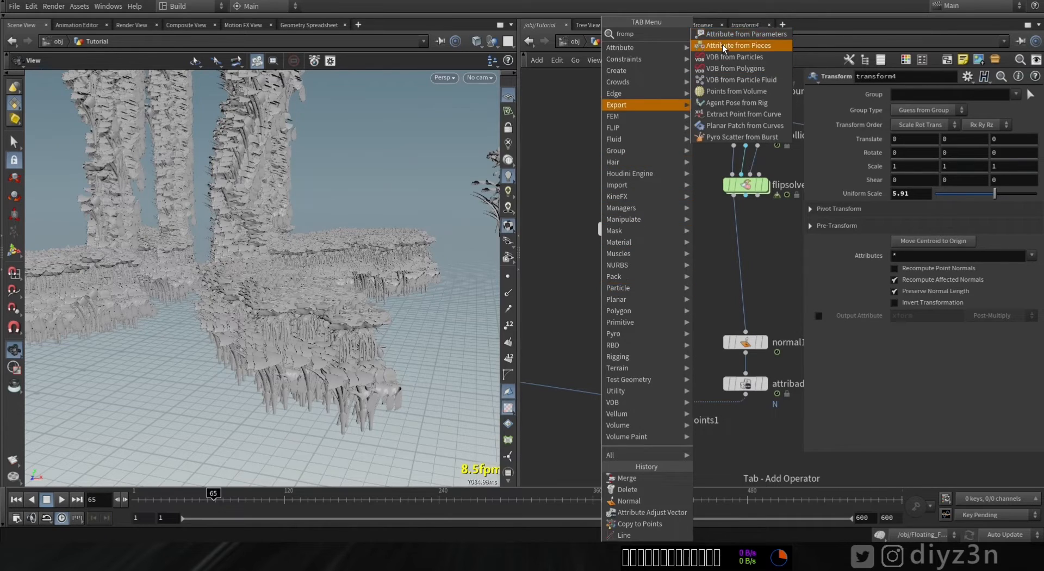
left_click(719, 46)
left_click(606, 336)
middle_click_drag(623, 284, 688, 286)
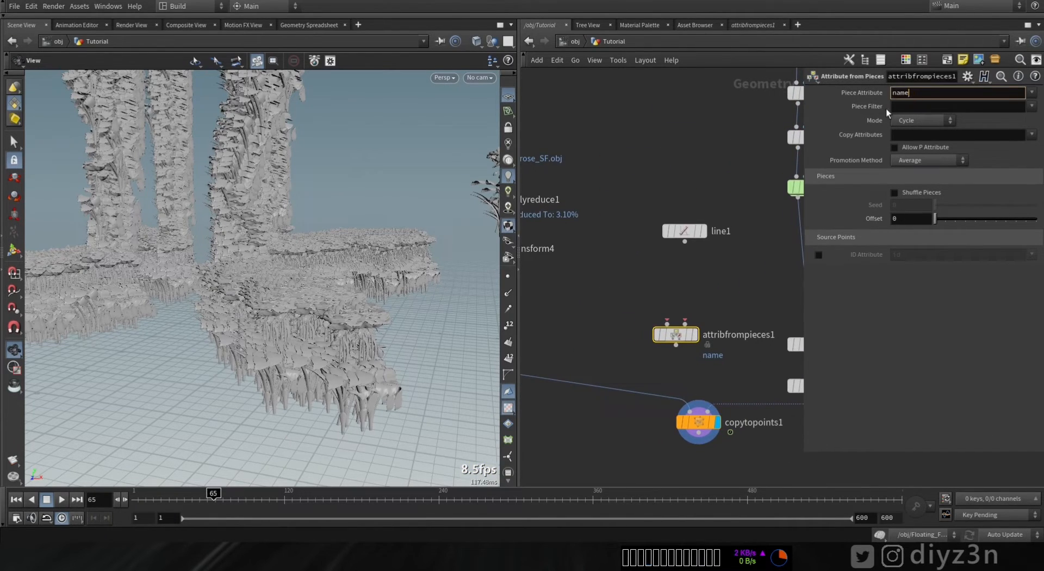
- Add an Attribute Create node below the rose's Transform, creating a primitive string attribute name with value Rose
middle_click_drag(626, 307, 794, 293)
left_click_drag(656, 236, 655, 249)
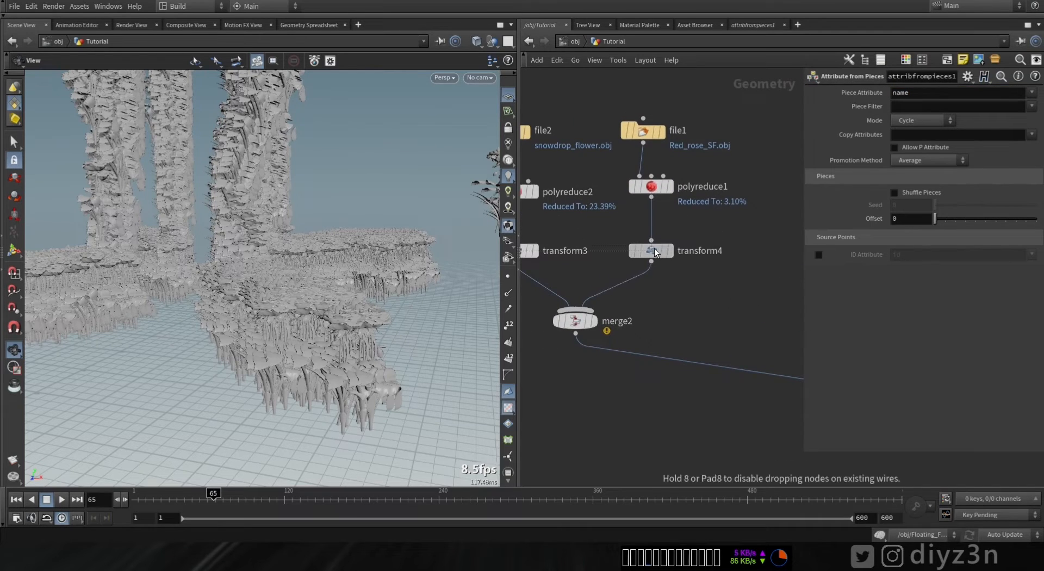
key("Tab")
type("cre")
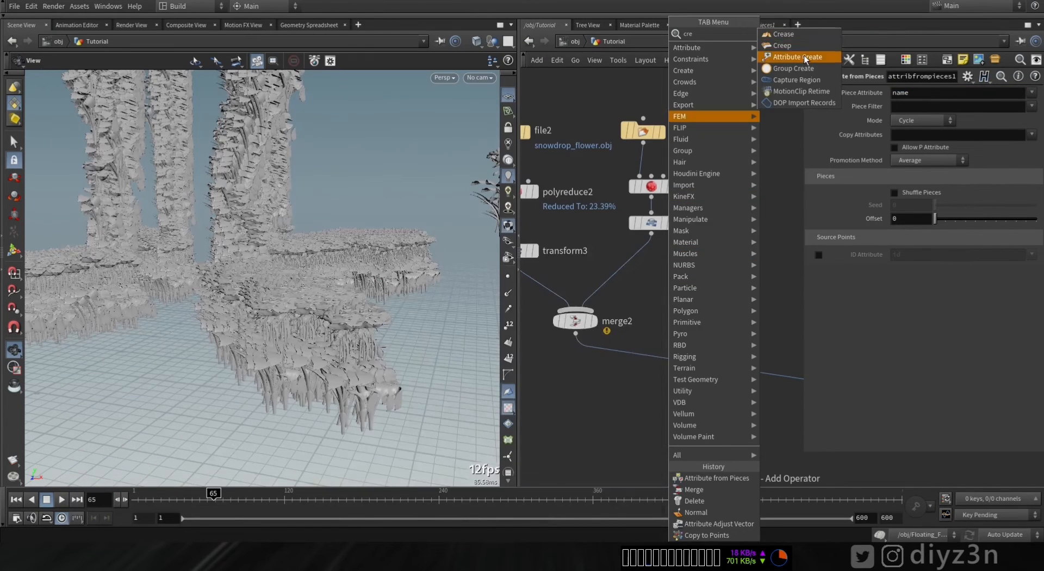
left_click(805, 58)
left_click_drag(661, 276, 655, 259)
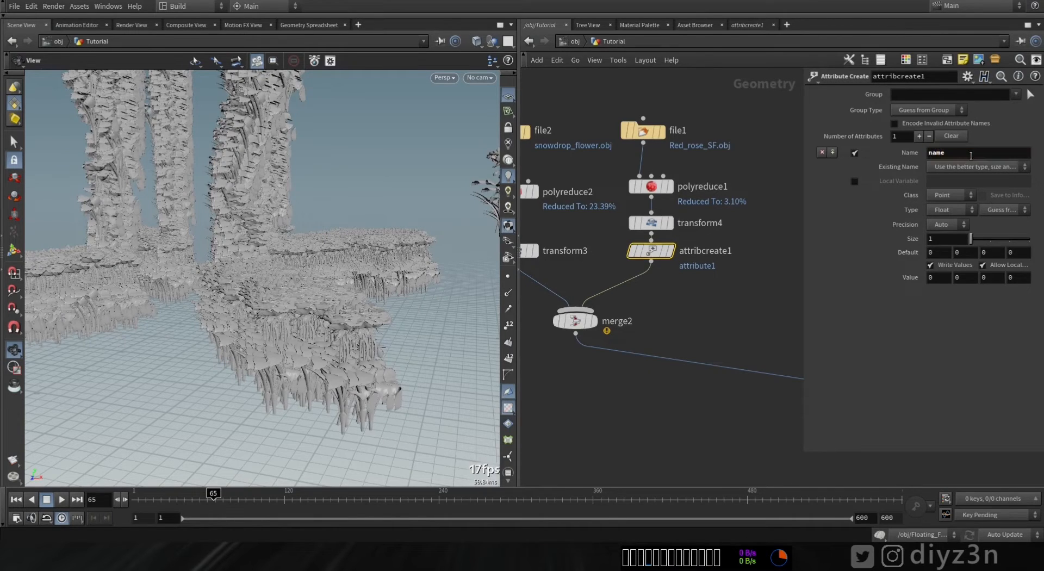
left_click(953, 202)
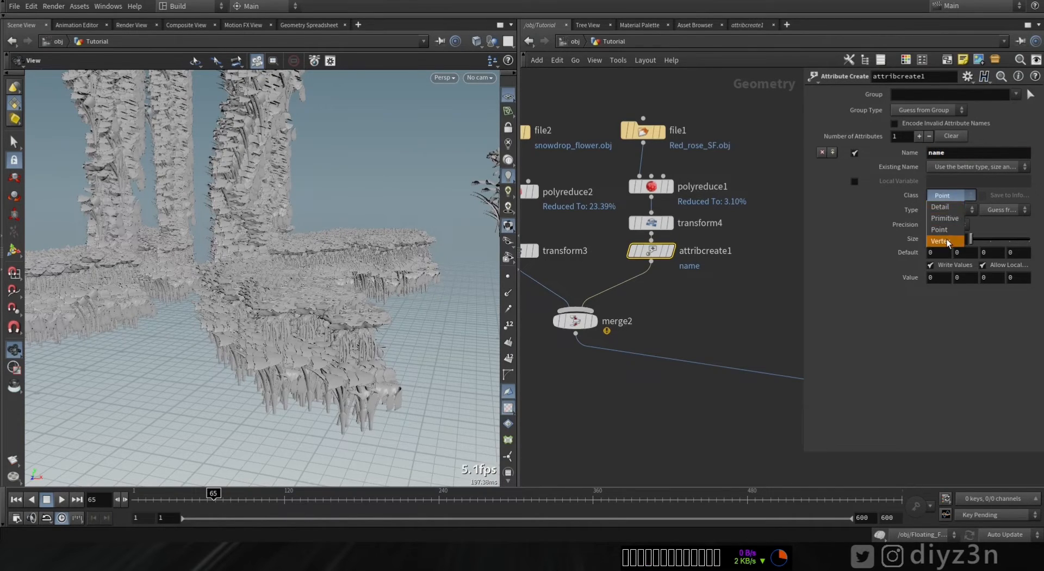
left_click(952, 215)
left_click(951, 212)
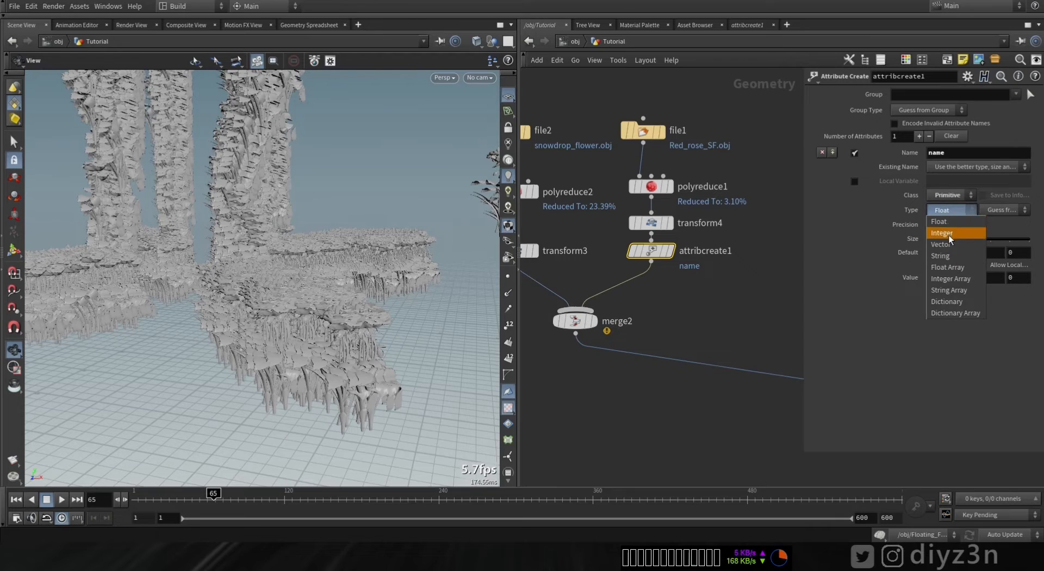
left_click(952, 256)
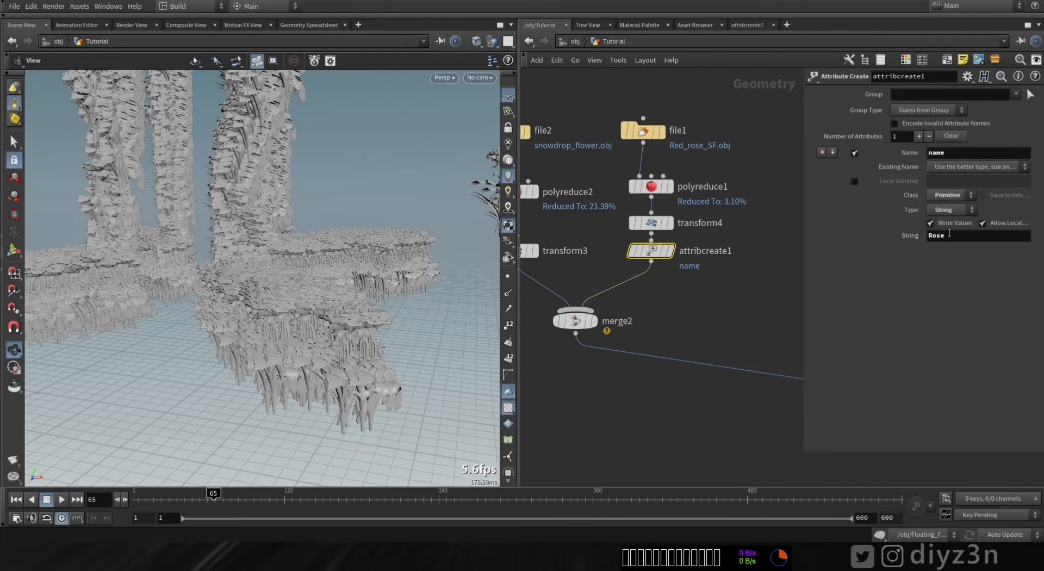
- Copy the Attribute Create node under the snowdrop's Transform and set its string value to Plant
middle_click_drag(647, 308, 702, 310)
key("ctrl+c")
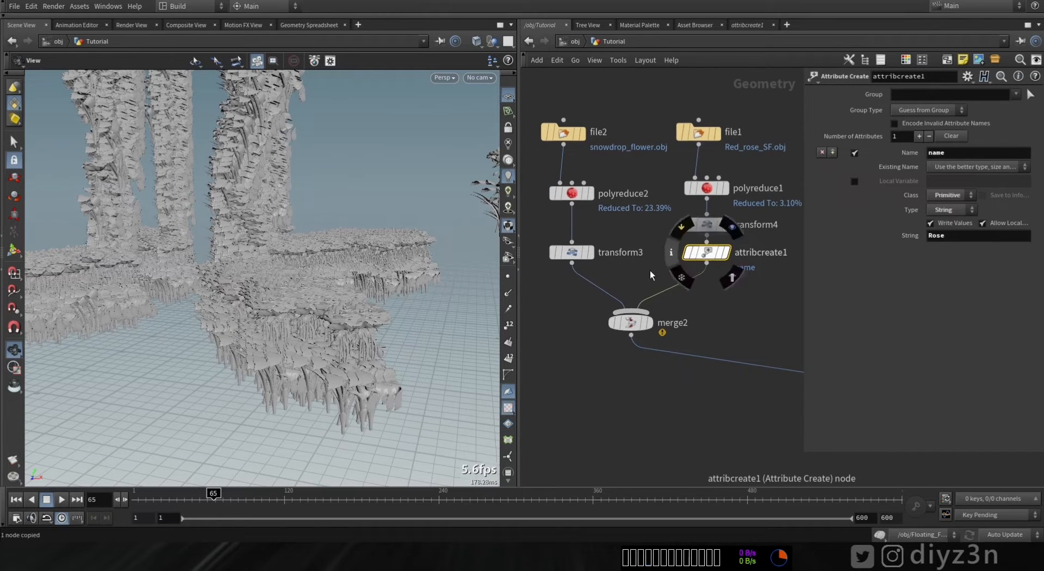
key("ctrl+v")
mouse_move(571, 299)
left_mouse_down()
mouse_move(591, 303)
mouse_move(581, 295)
left_mouse_up()
left_click(594, 287)
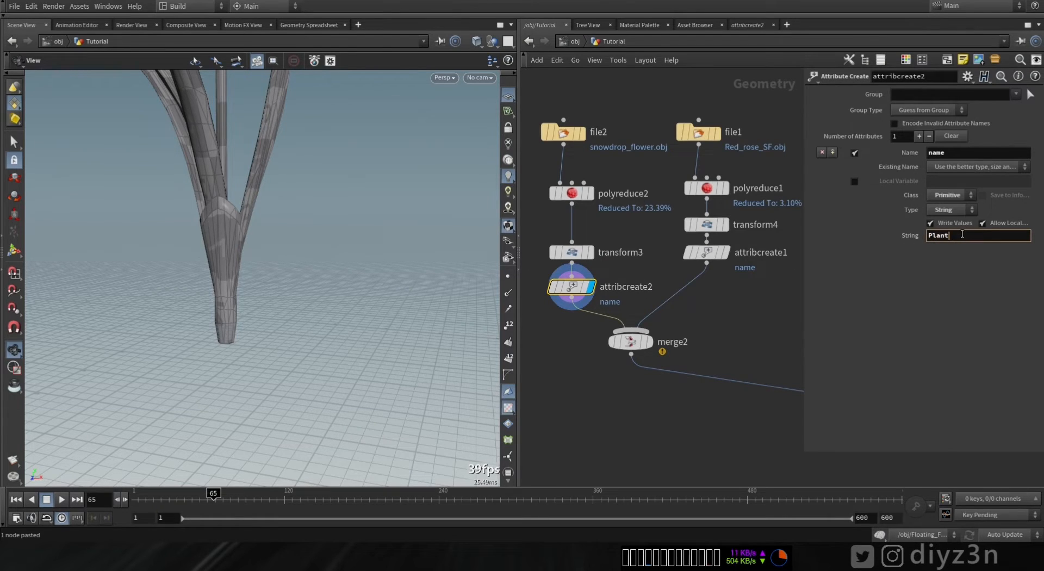
- Inspect the inside and the geometry info of the Attribute from Pieces node
middle_click_drag(718, 341, 446, 332)
left_click(795, 287)
left_click(535, 327)
left_click_drag(595, 281, 664, 311)
left_click(721, 351)
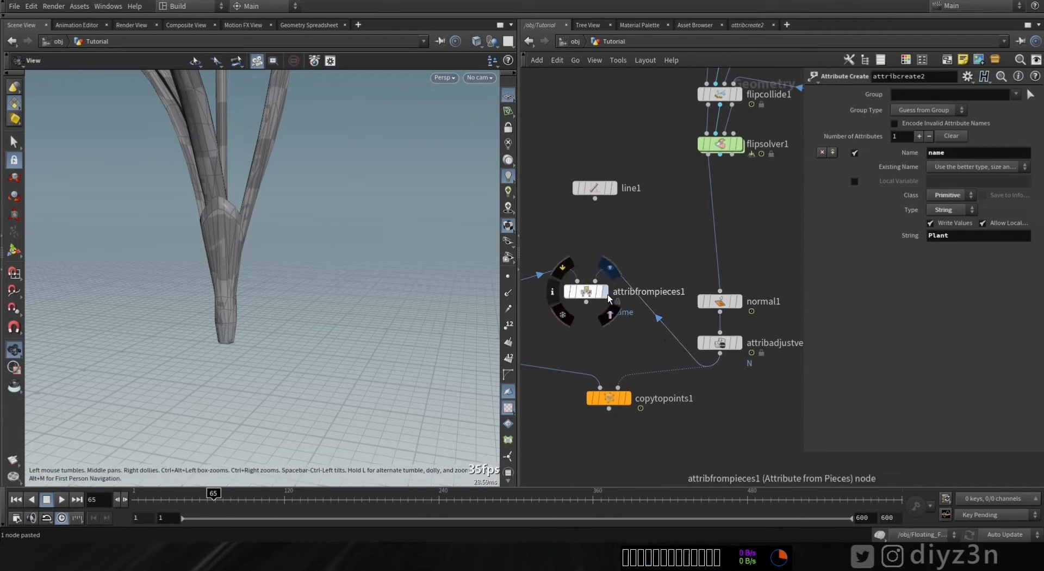
double_click(585, 293)
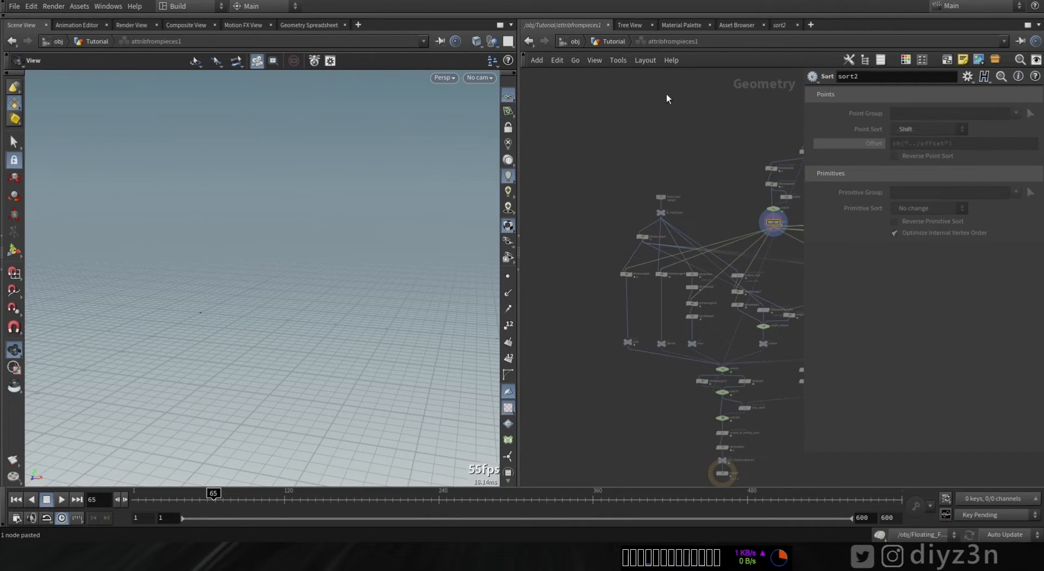
left_click(615, 41)
middle_click_drag(582, 245, 653, 244)
left_click_drag(646, 276, 783, 352)
middle_click(669, 293)
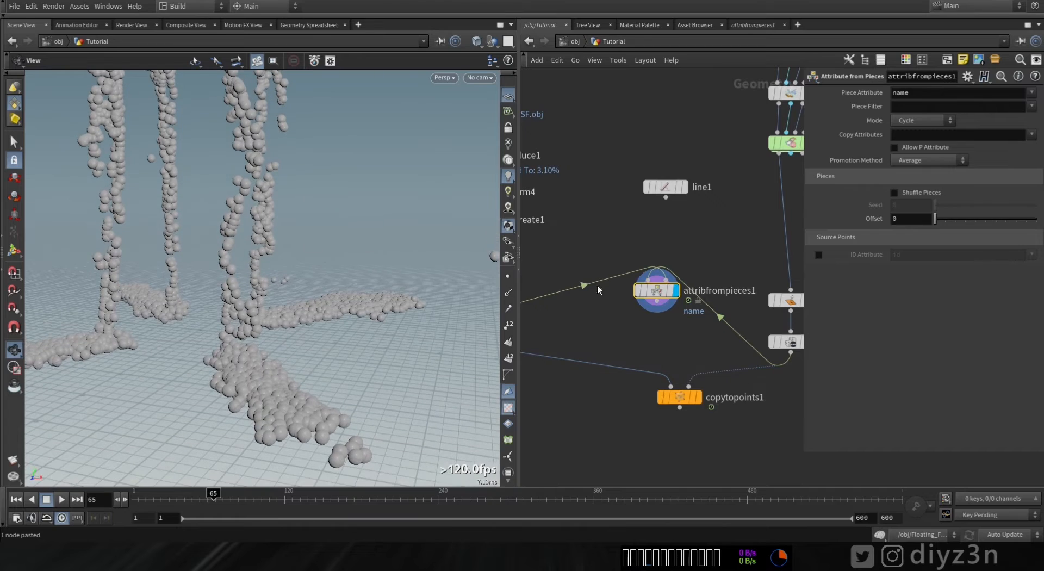
middle_click(663, 293)
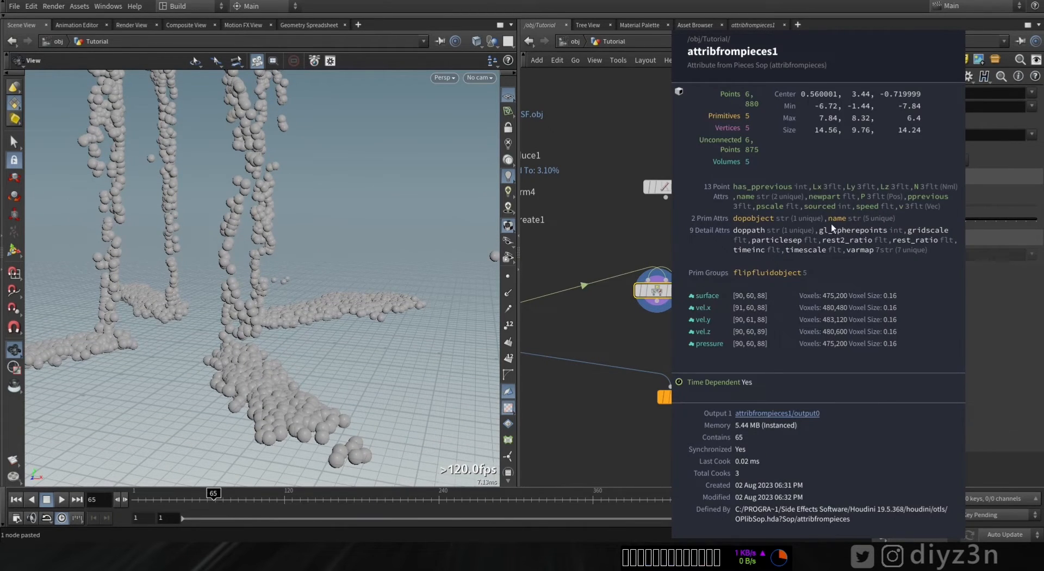
- Wire the Attribute from Pieces output into the Copy to Points node and display Copy to Points
middle_click_drag(654, 357, 613, 340)
left_click_drag(617, 284, 647, 371)
left_click(640, 386)
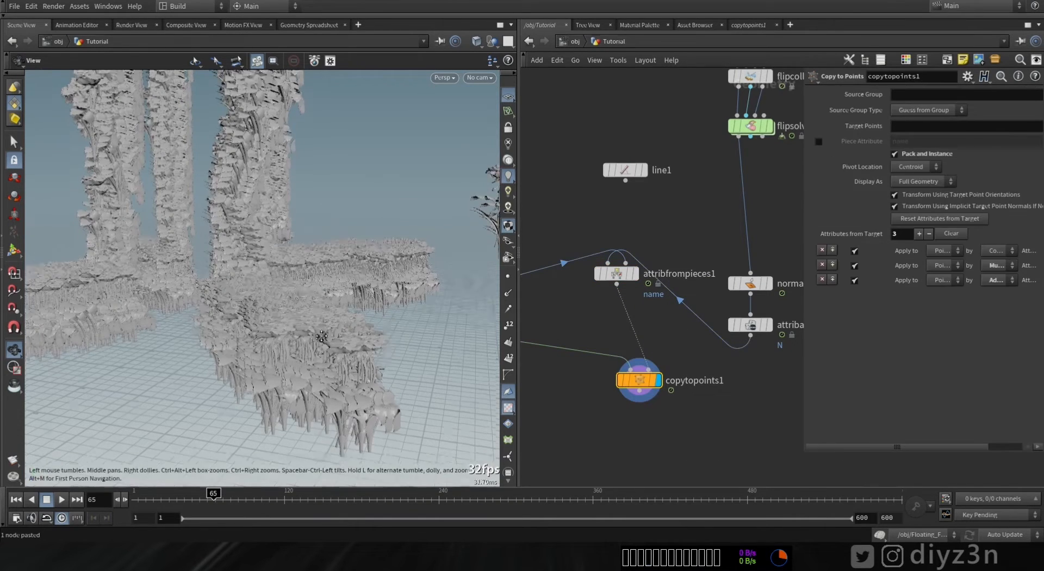
- Enable the Copy to Points Piece Attribute option so it uses the name attribute
left_click_drag(309, 324, 332, 329)
scroll(348, 335, "up", 4)
middle_click_drag(602, 219, 770, 315)
middle_click_drag(664, 286, 713, 288)
left_click_drag(692, 336, 610, 161)
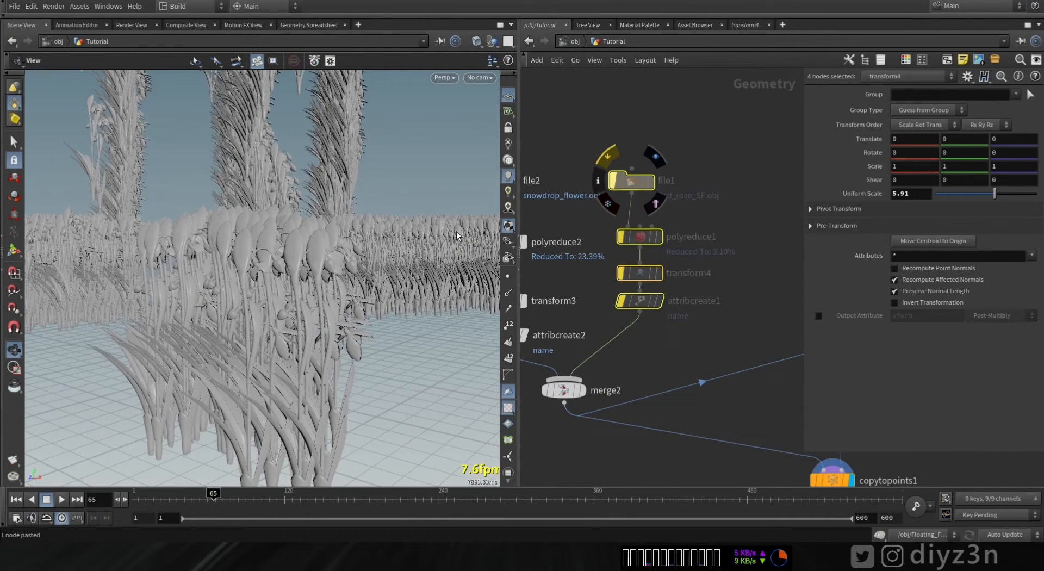
middle_click_drag(754, 433, 613, 340)
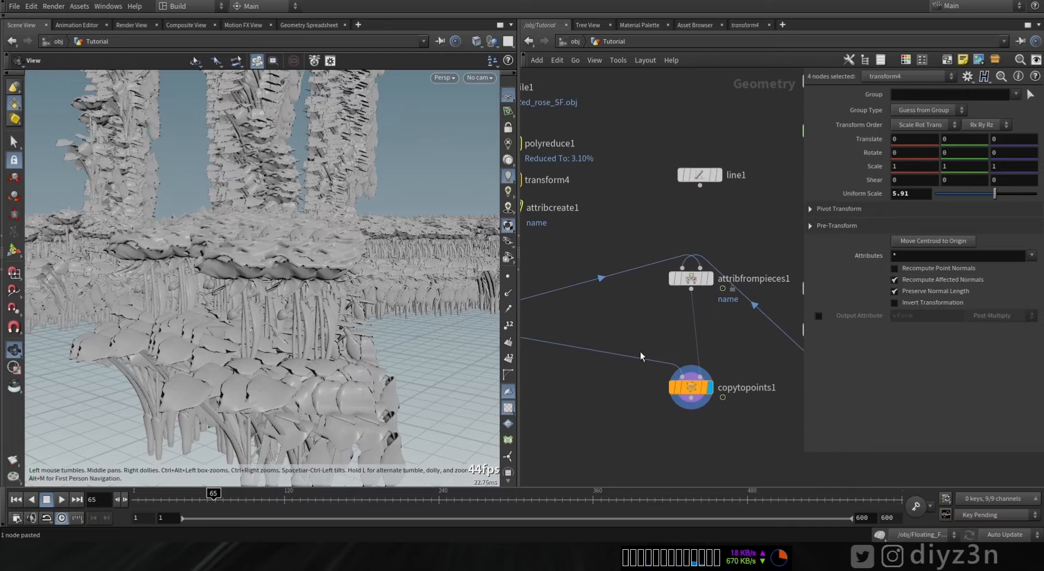
left_click_drag(699, 396, 699, 394)
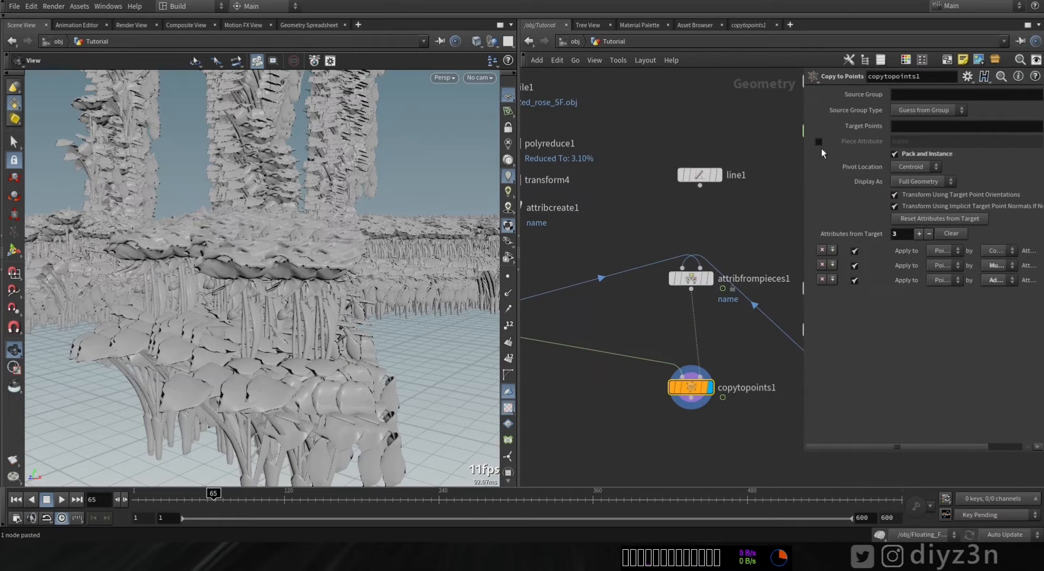
left_click(819, 142)
left_click_drag(245, 316, 301, 313, "alt")
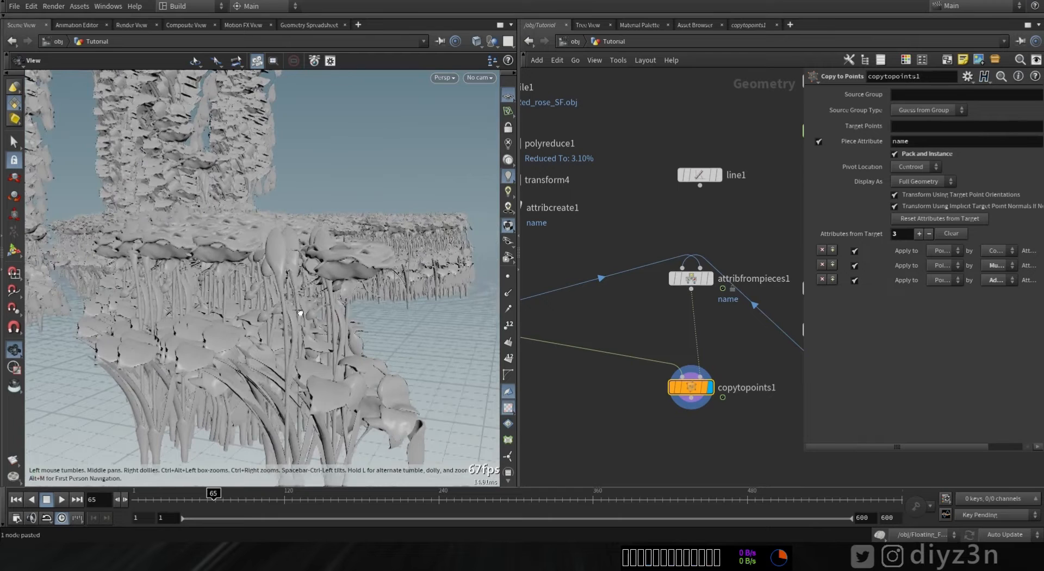
left_click_drag(300, 313, 329, 311, "alt")
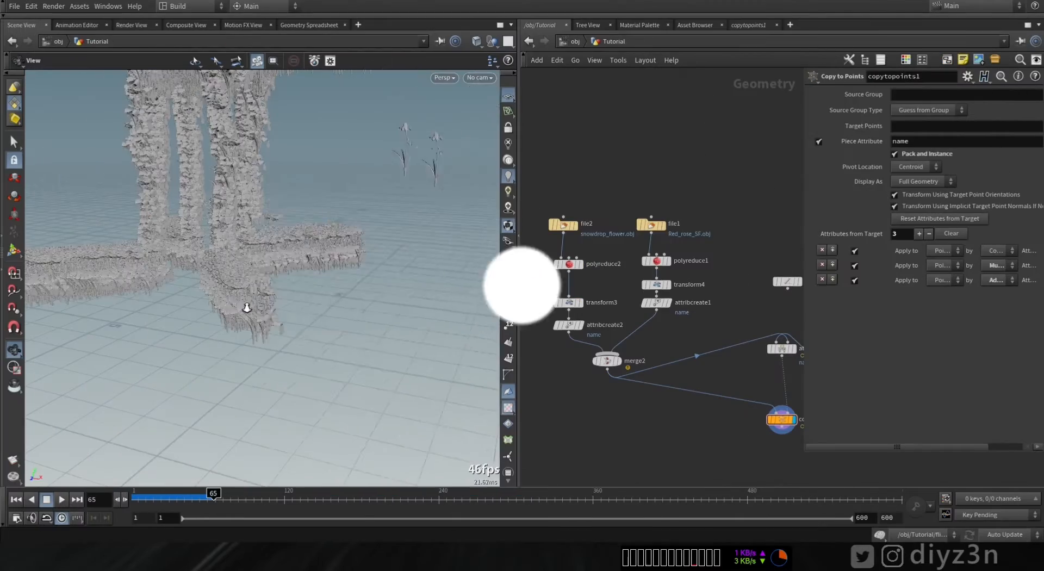
left_click_drag(245, 303, 501, 306, "alt")
middle_click_drag(687, 320, 591, 298)
left_click_drag(317, 314, 271, 301)
middle_click_drag(706, 341, 636, 372)
left_click_drag(620, 356, 675, 259)
scroll(728, 345, "up", 5)
key("Tab")
left_click(687, 376)
left_click_drag(677, 428, 663, 310)
left_click_drag(258, 327, 301, 325)
- Add an Attribute Randomize node below attribadjustvector1 and set its attribute name to N
key("Tab")
type("rand")
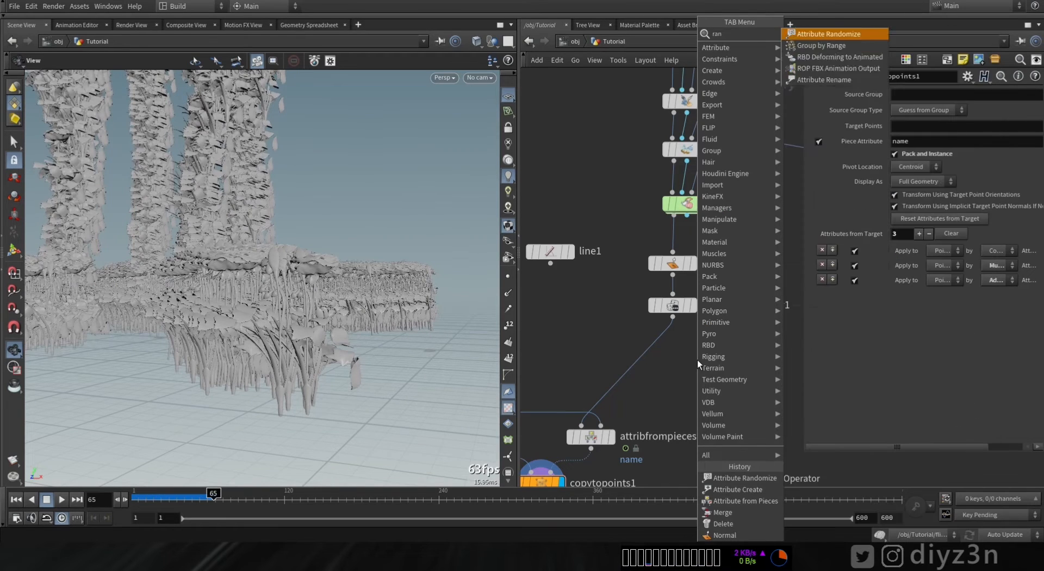
left_click(807, 34)
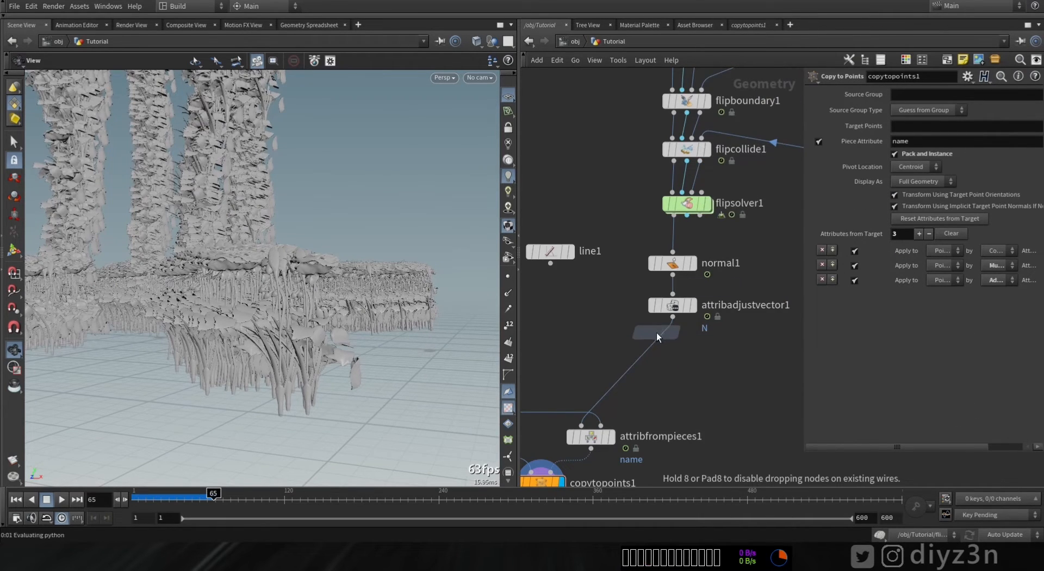
left_click(657, 332)
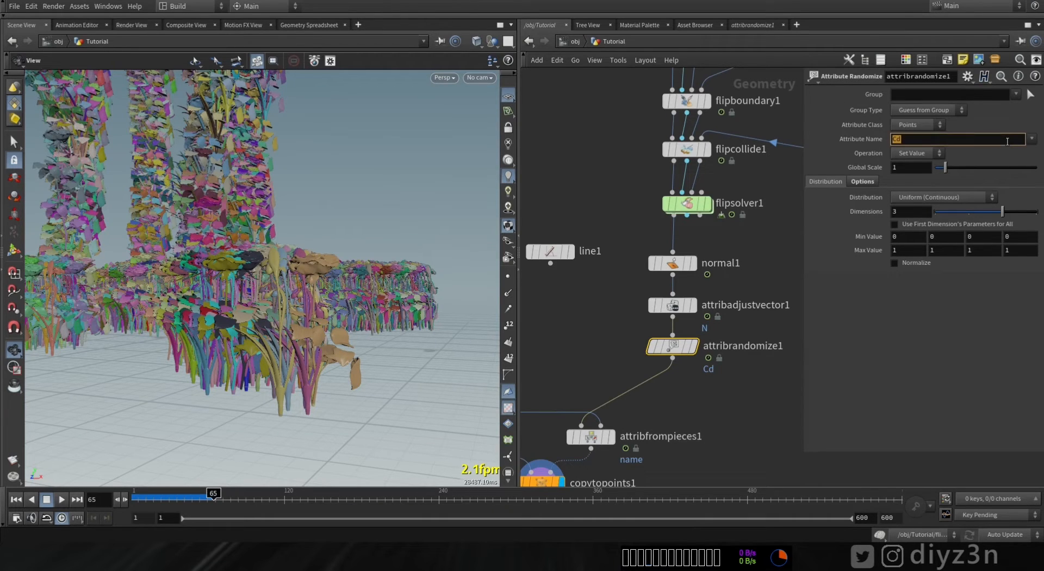
key("Return")
left_click_drag(361, 276, 217, 305)
- Set the randomizer's distribution to Direction or Orientation with 2 dimensions
left_click(941, 197)
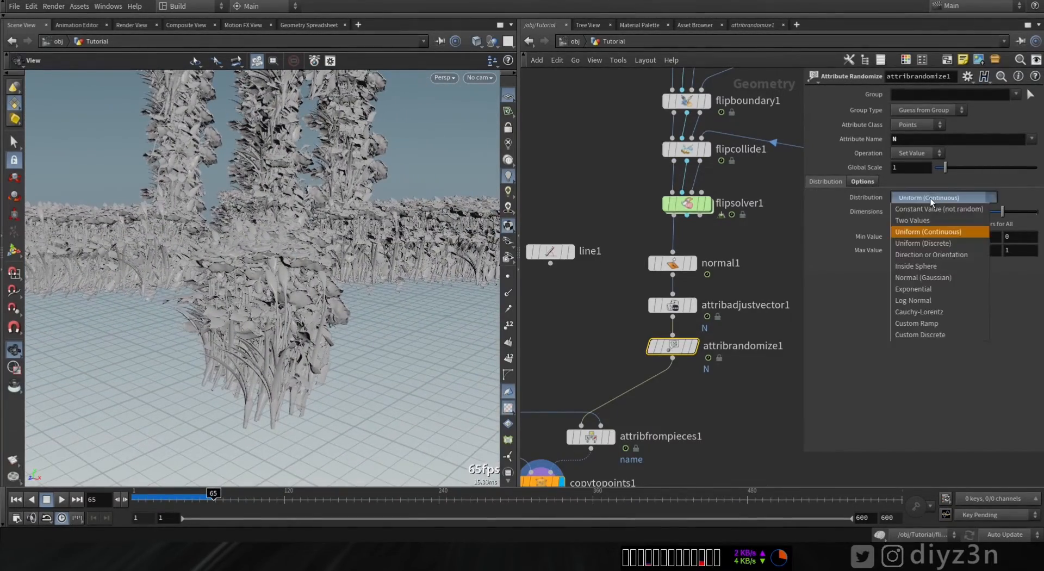
left_click(932, 254)
left_click_drag(367, 299, 322, 332)
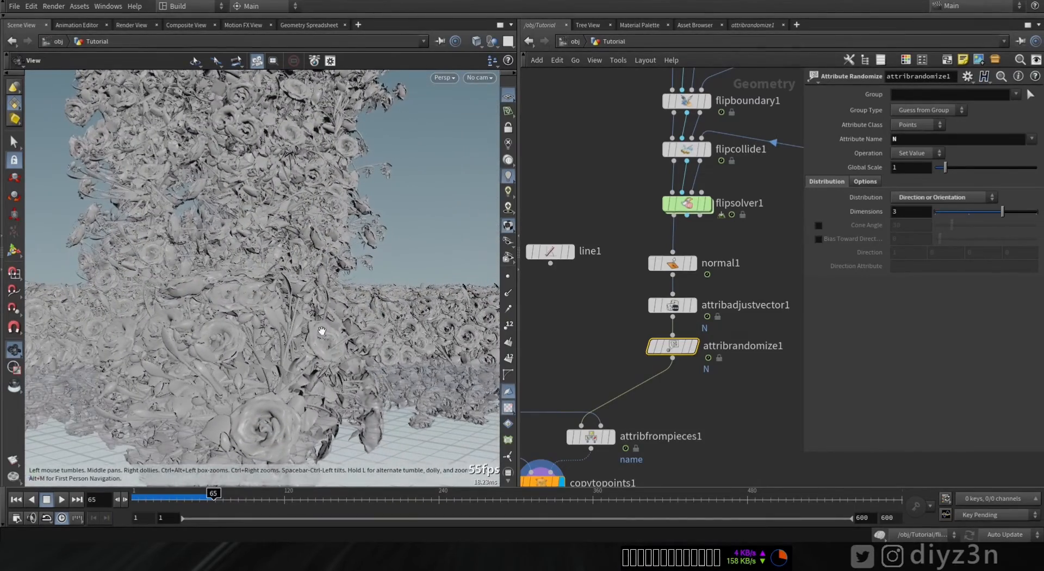
left_click(978, 211)
left_click(948, 211)
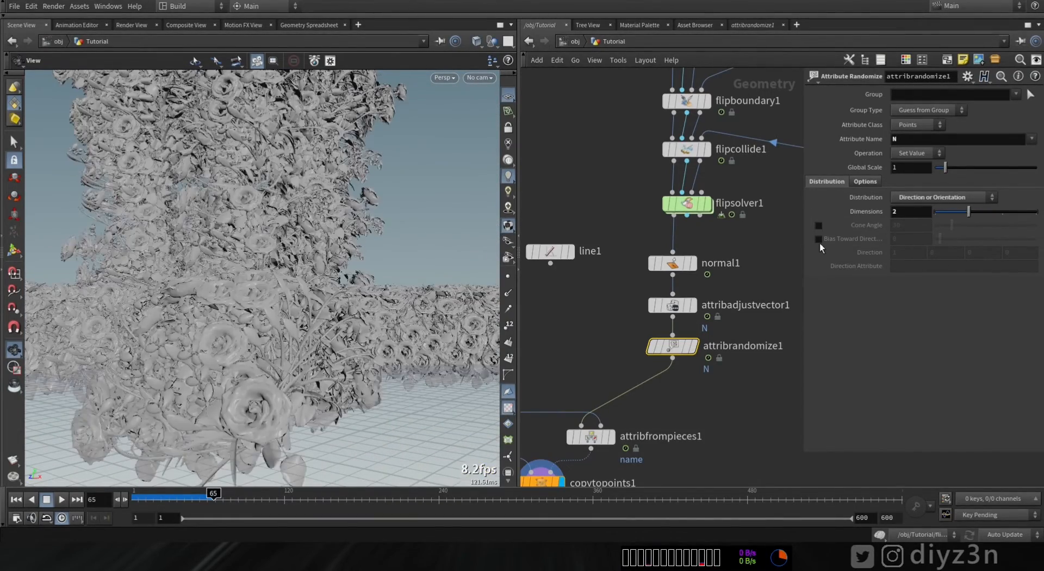
- Enable Cone Angle and Bias Toward Direction, setting the cone angle to about 35.8 and the bias to -0.9
left_click(819, 239)
left_click(819, 225)
left_click_drag(979, 231, 952, 236)
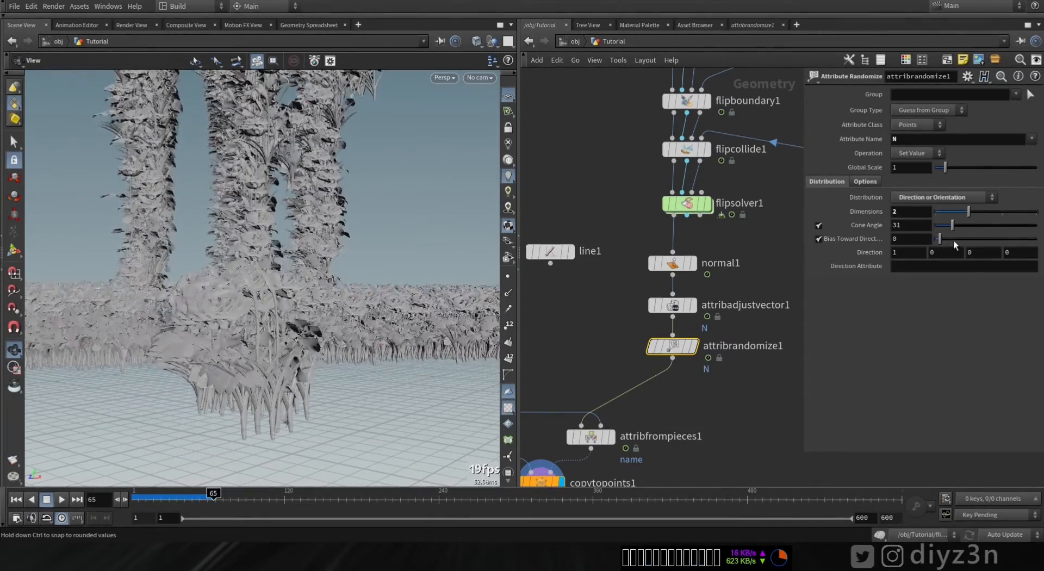
middle_click_drag(941, 227, 1022, 252)
left_click_drag(940, 239, 1002, 213)
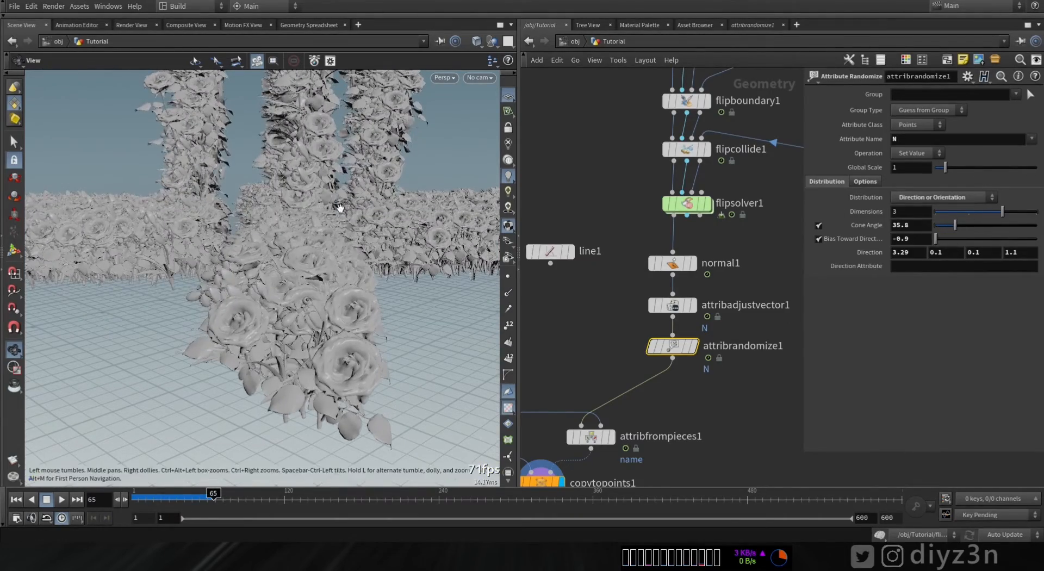
- Render a flipbook of the flower instancing and play it back to review the result
scroll(317, 210, "down", 5)
left_click_drag(289, 239, 313, 314)
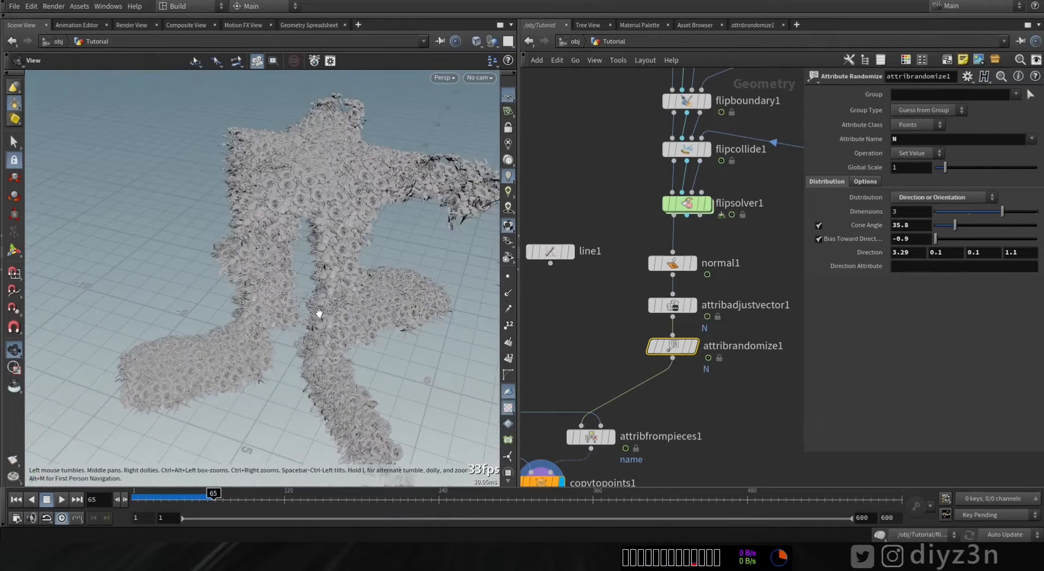
left_click(13, 460)
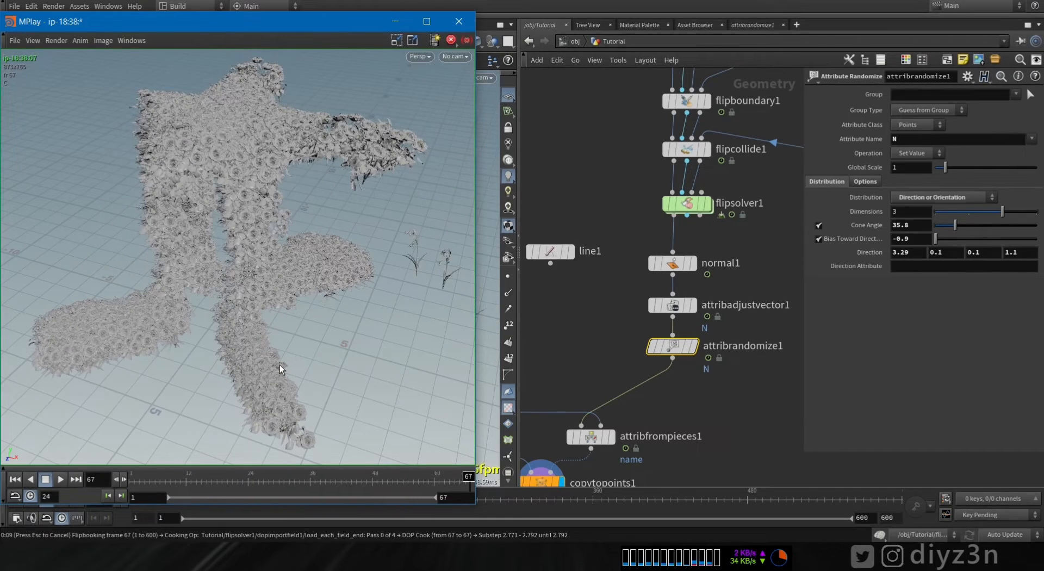
left_click(60, 479)
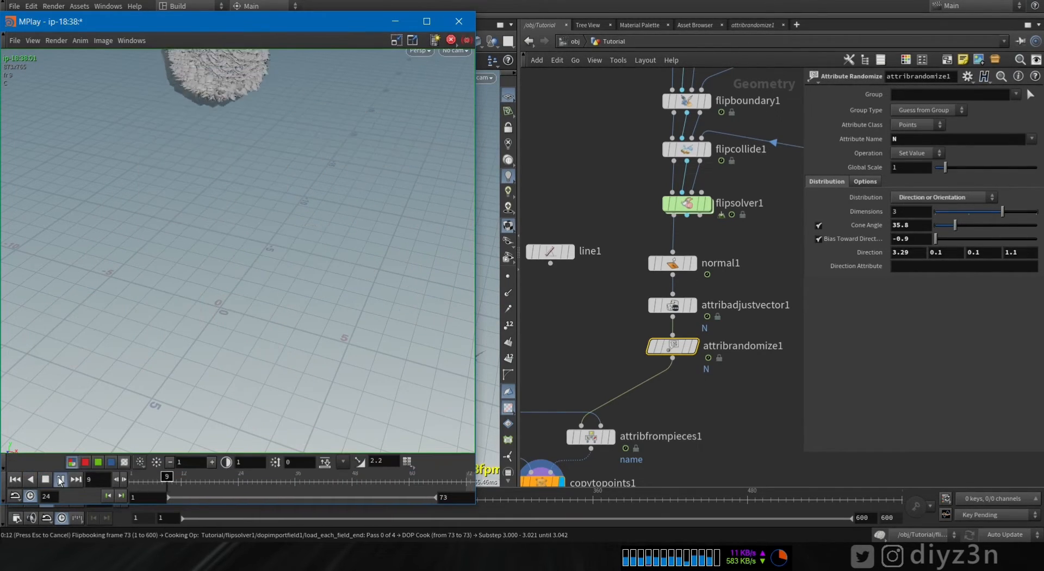
left_click(45, 479)
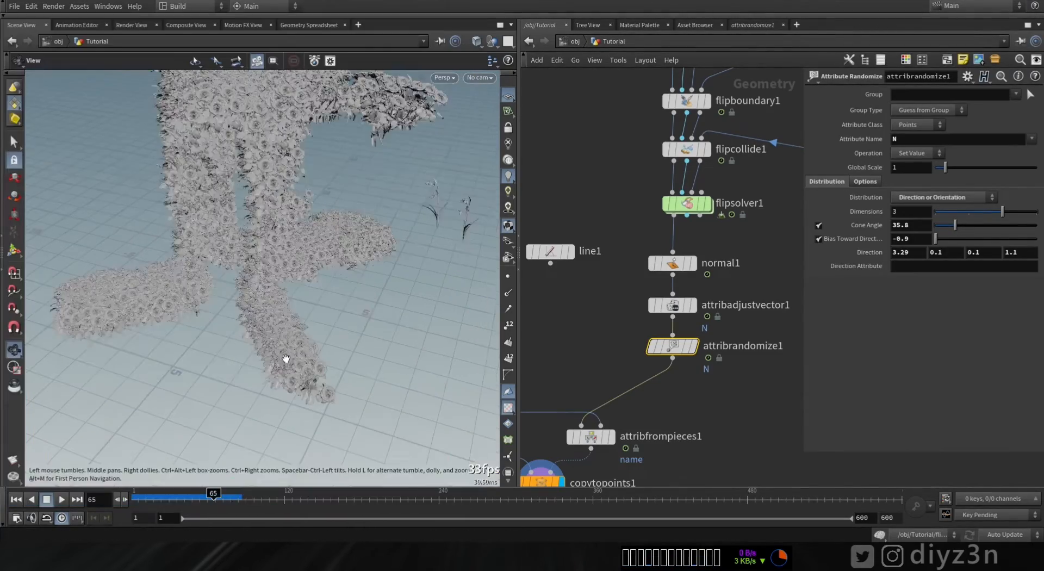
left_click_drag(284, 359, 400, 383)
scroll(400, 382, "up", 2)
left_click_drag(323, 382, 385, 419)
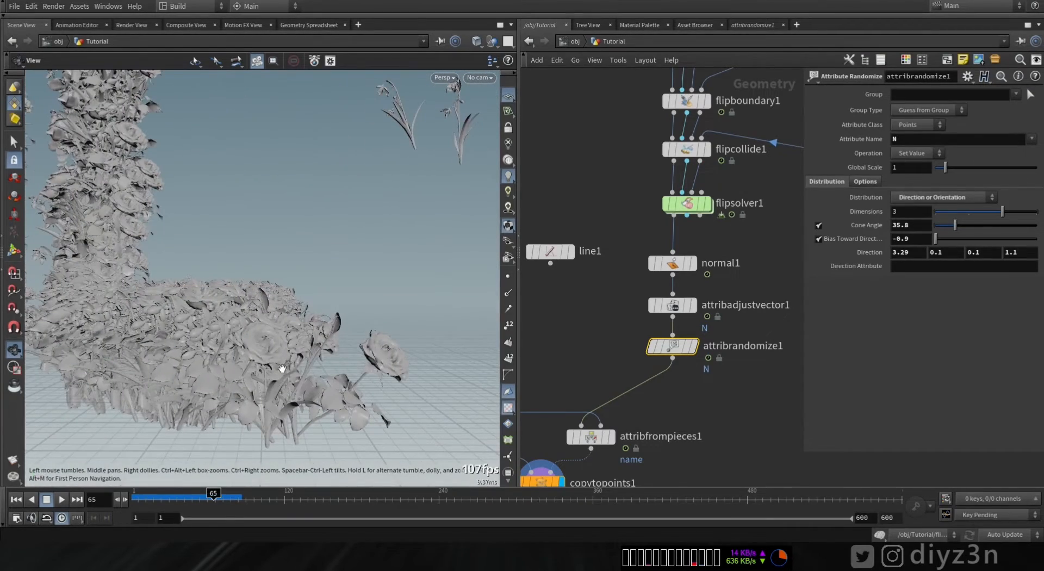
- Insert an Attribute Adjust Float node on the wire below attribrandomize1, adjusting pscale
middle_click_drag(691, 391, 695, 325)
key("Tab")
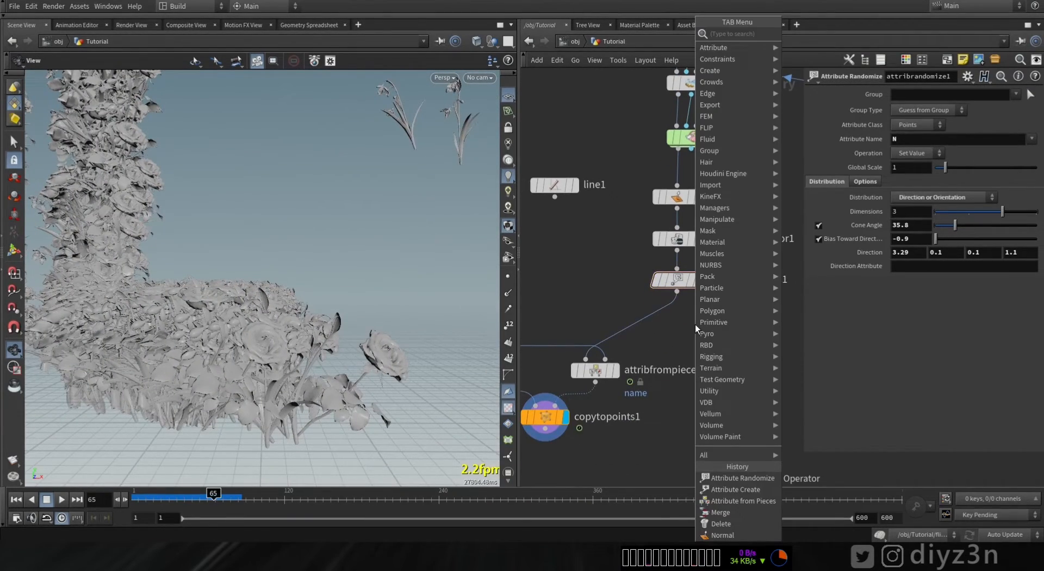
type("flo")
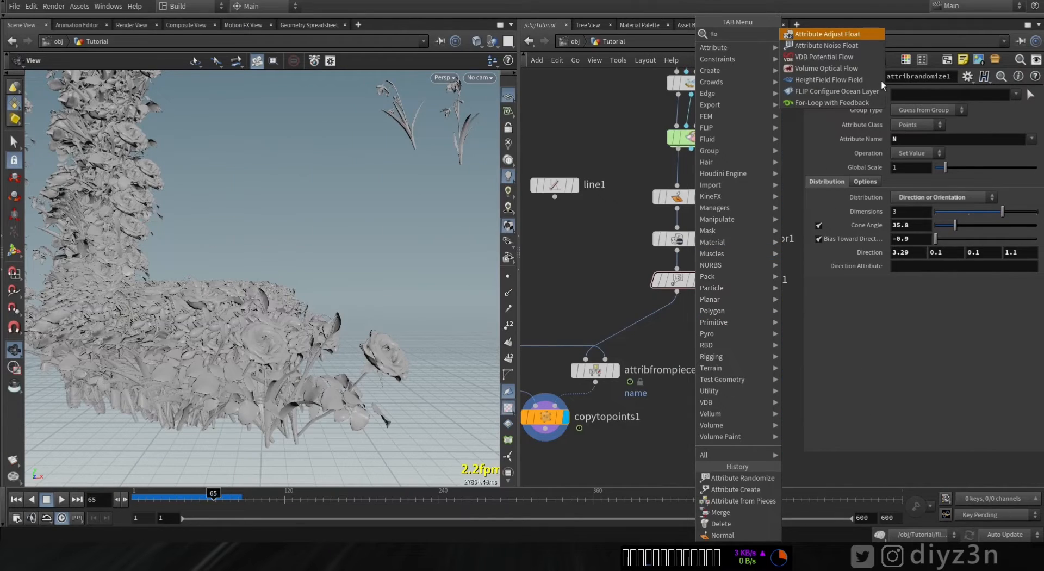
left_click(830, 38)
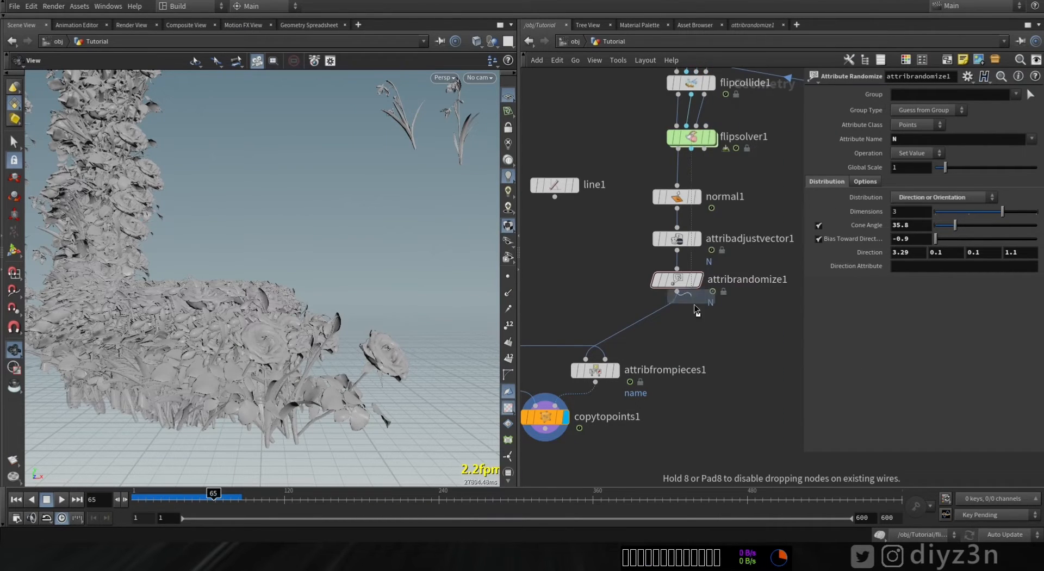
left_click(665, 309)
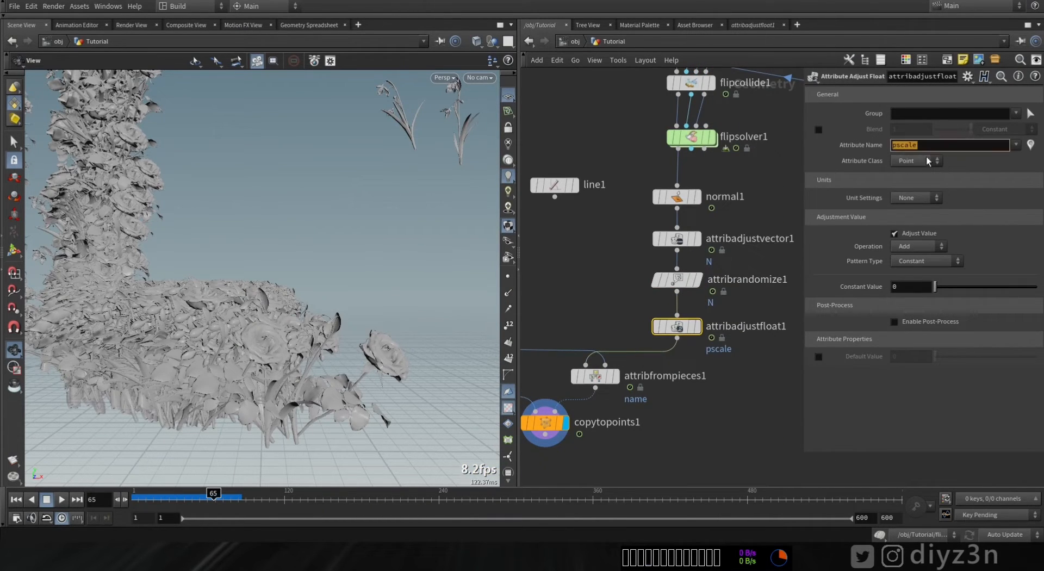
- Set the pscale adjustment's pattern type to Random with a minimum of -0.1 and a maximum of 0.01
left_click(915, 260)
left_click(917, 283)
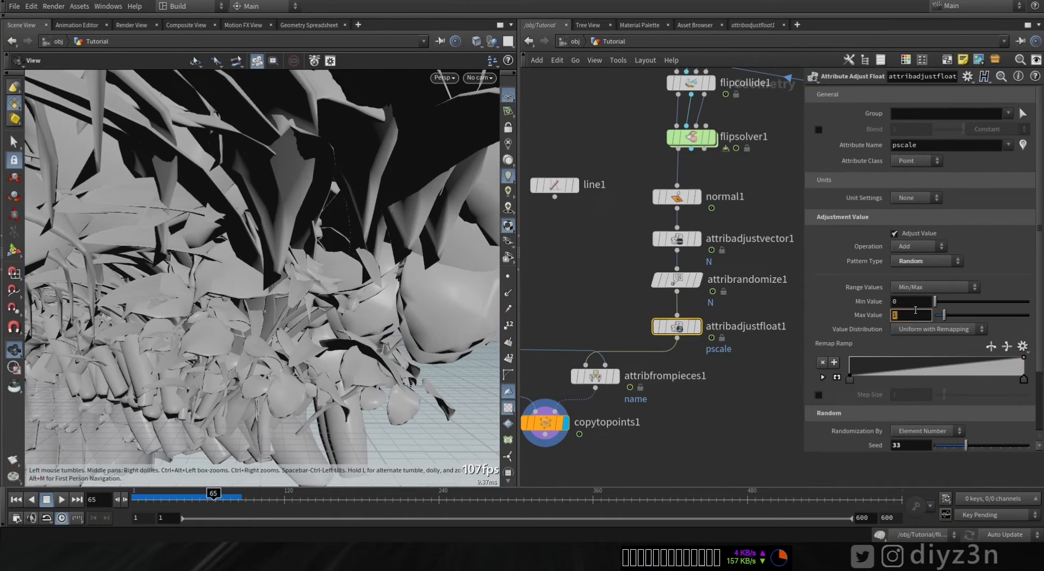
type(".1")
key("Return")
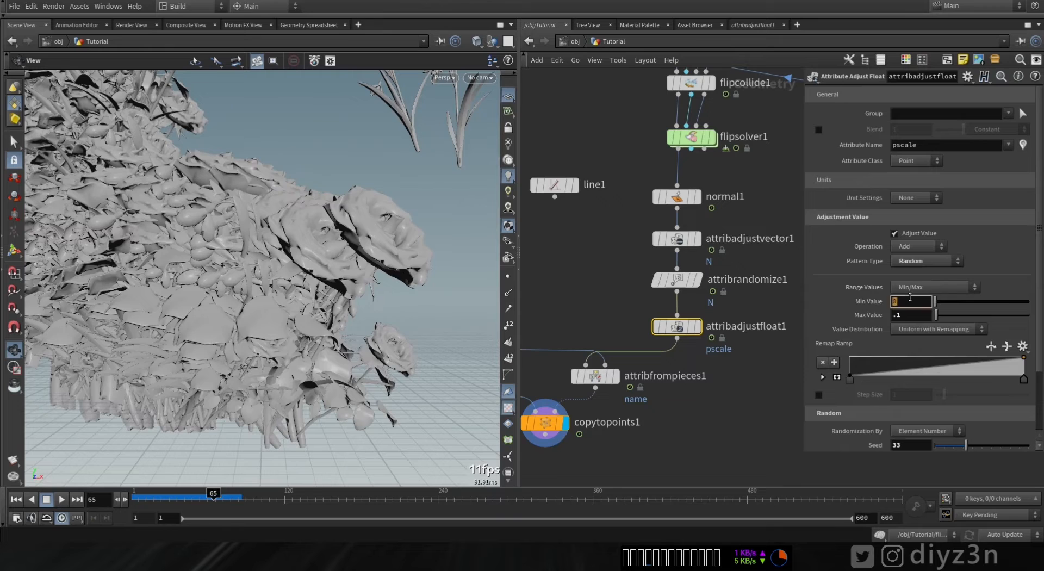
left_click(910, 301)
type("-.1")
key("Return")
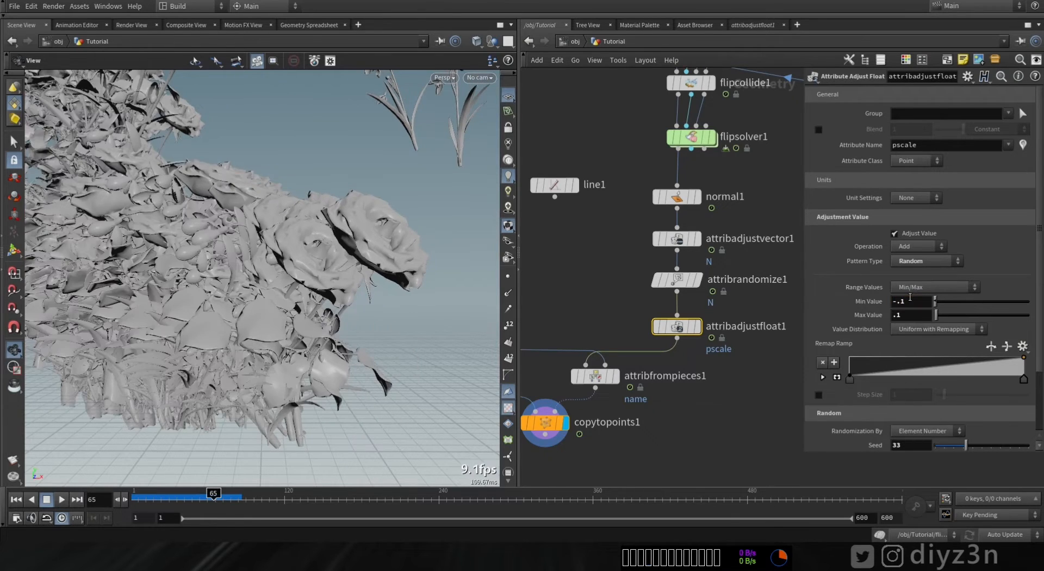
left_click(910, 319)
type(".01")
key("Return")
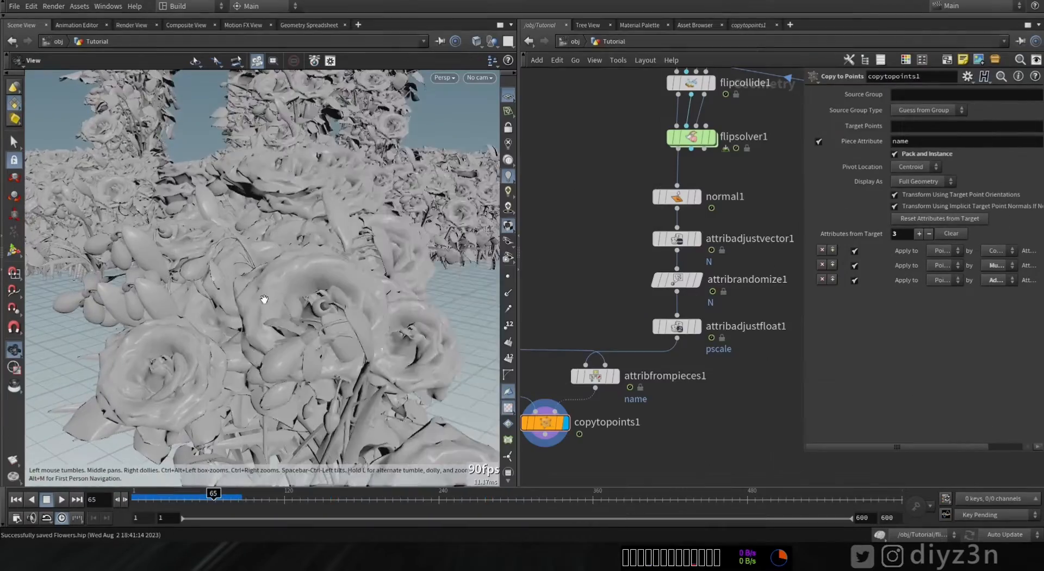
- Display the FLIP solver output and inspect the particle spheres in the viewport
left_click_drag(264, 299, 375, 351)
middle_click_drag(625, 232, 670, 309)
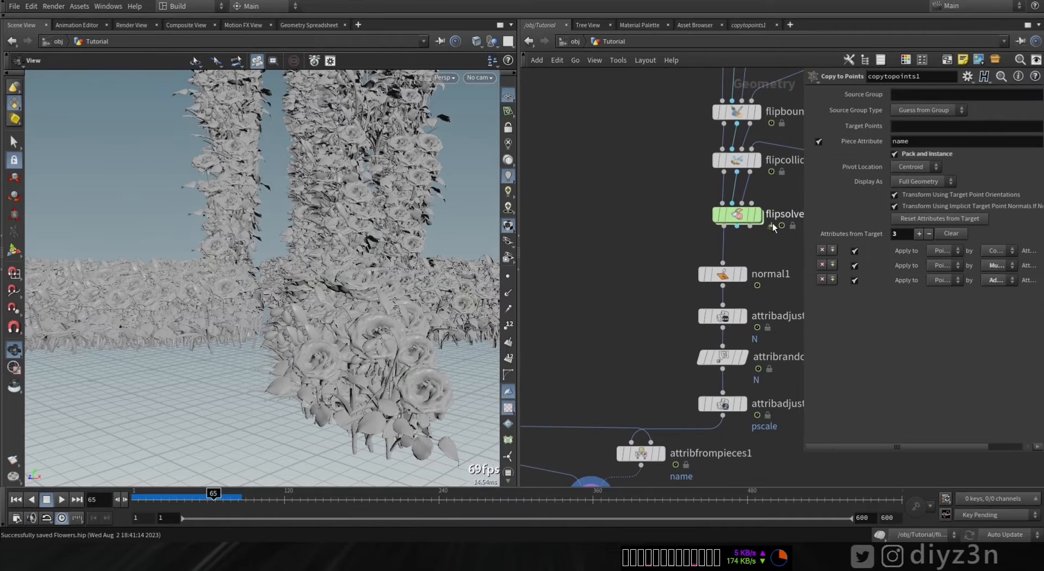
left_click(758, 215)
right_click_drag(321, 379, 294, 401)
left_click_drag(294, 401, 292, 352)
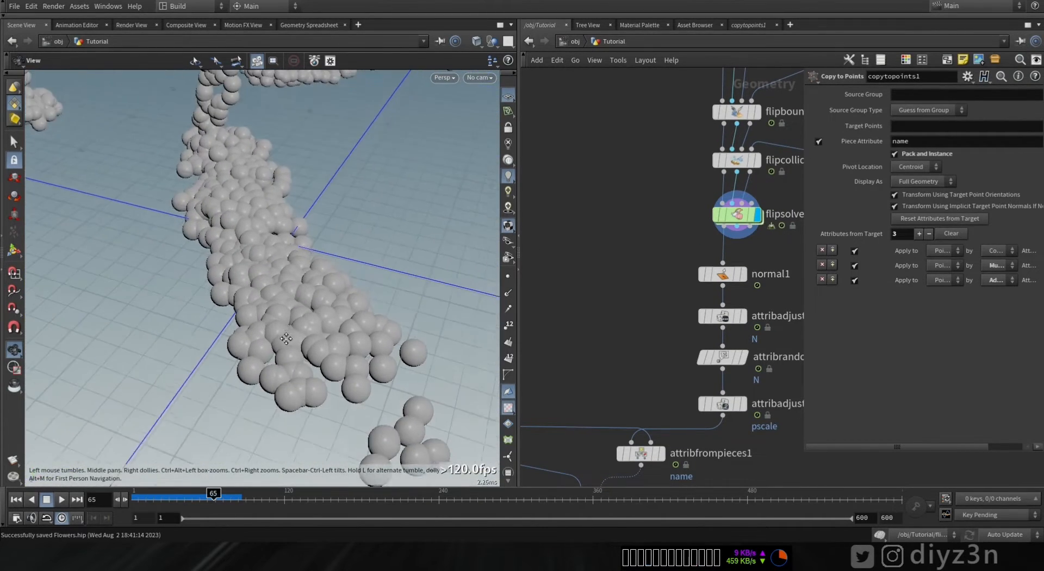
right_click_drag(293, 353, 509, 352)
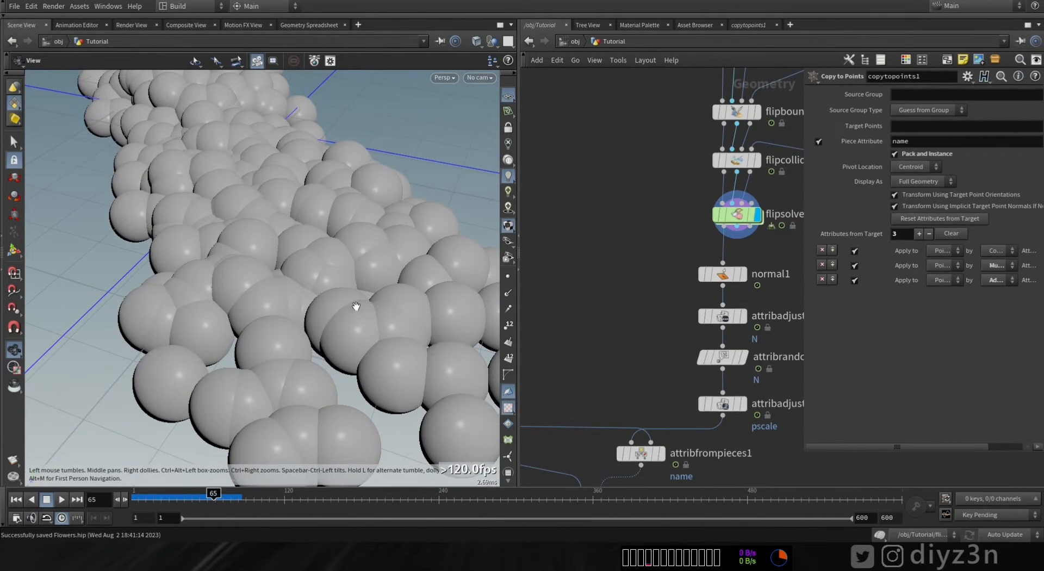
right_click_drag(347, 333, 301, 272)
left_click_drag(301, 273, 228, 327)
middle_click_drag(607, 273, 636, 268)
- Add a VDB from Particles node fed by the FLIP solver and set its voxel size to 0.01
key("Tab")
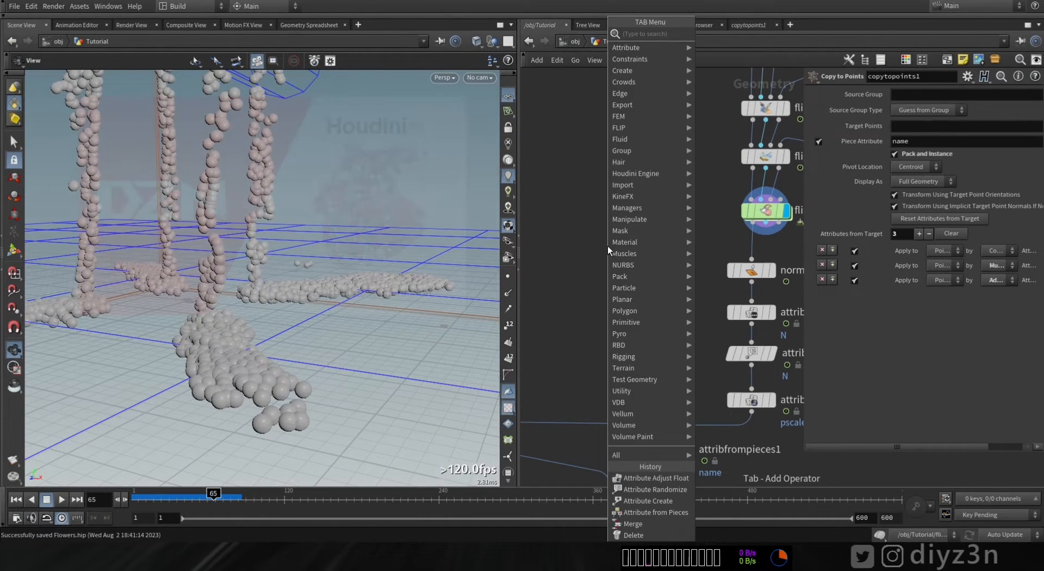
type("vdbfr")
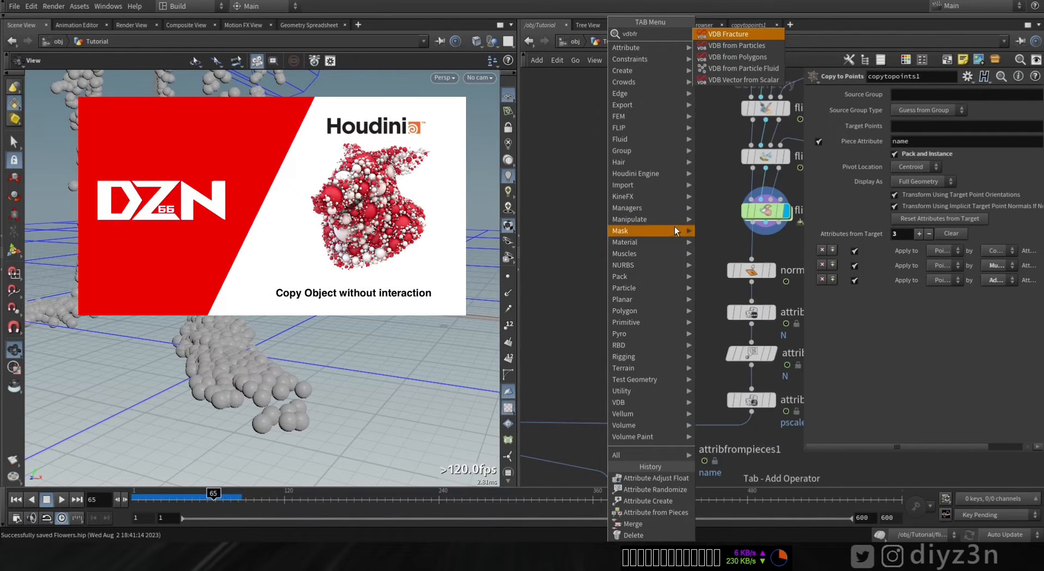
left_click(737, 46)
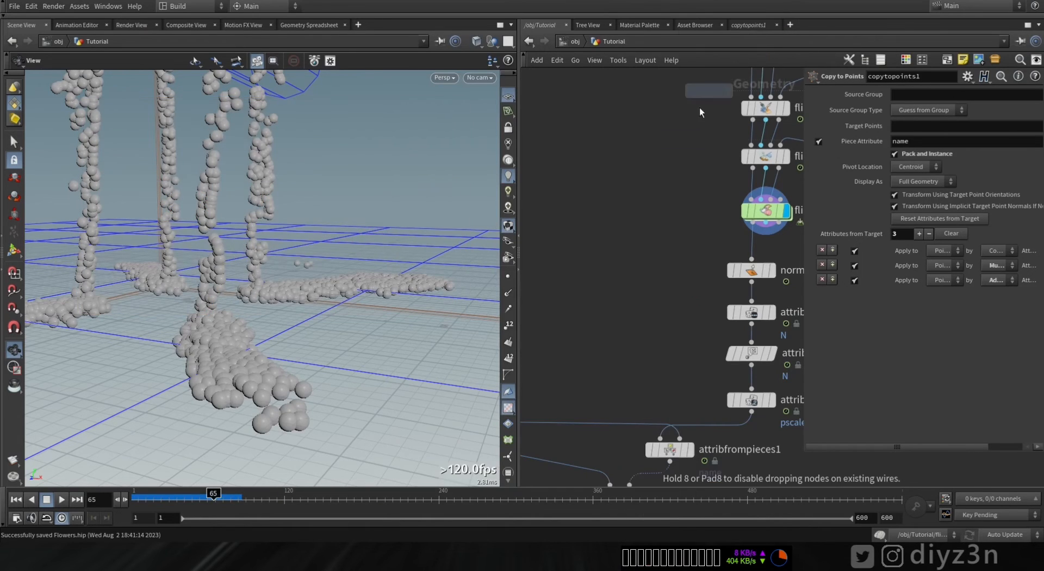
left_click(647, 233)
left_click(667, 232)
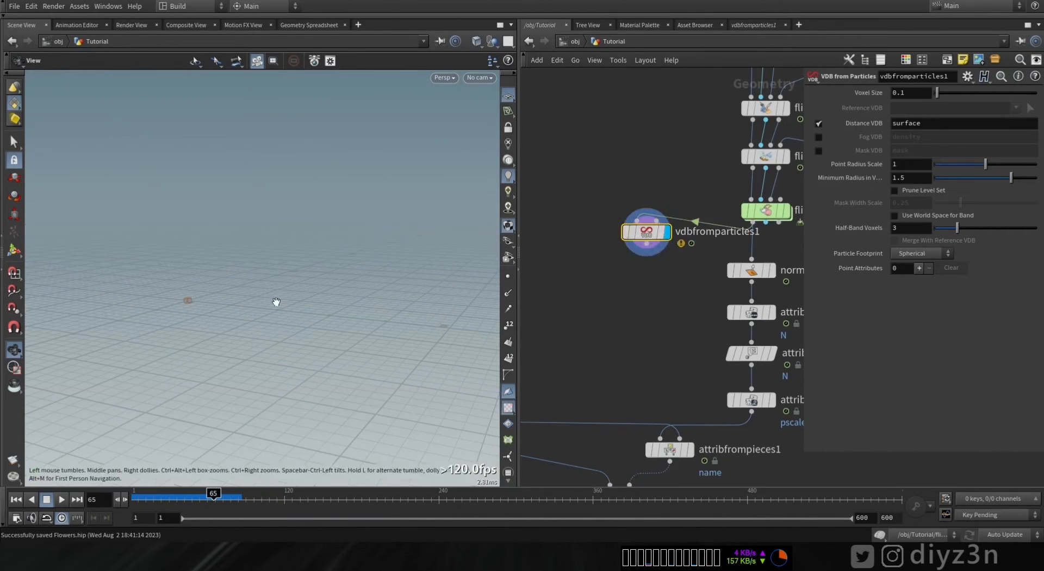
left_click(919, 93)
type("0.01")
key("Return")
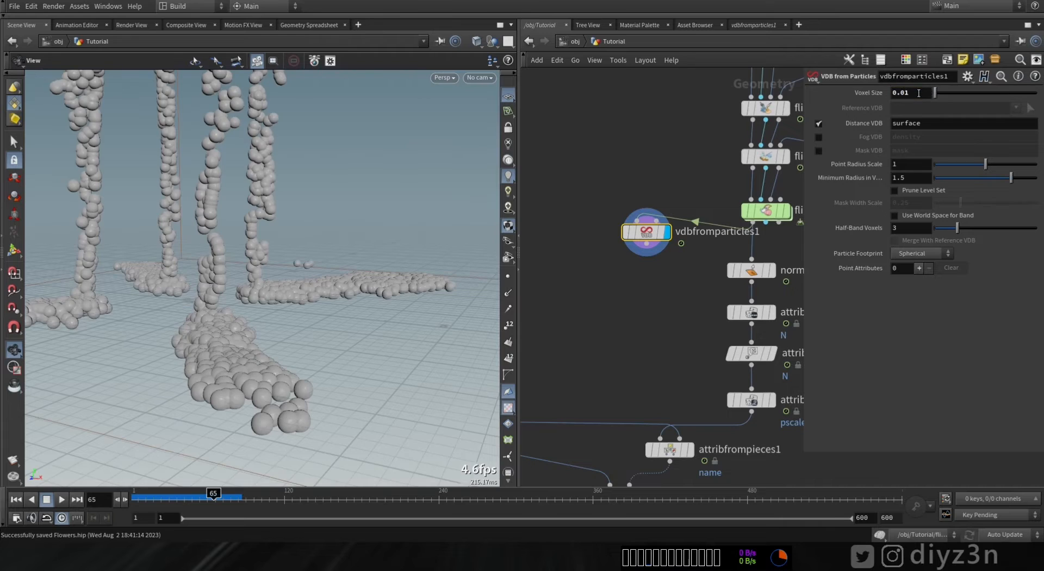
- Add a VDB to Spheres node below vdbfromparticles1
right_click_drag(271, 404, 405, 385)
left_click(631, 281)
key("Tab")
type("vdbs")
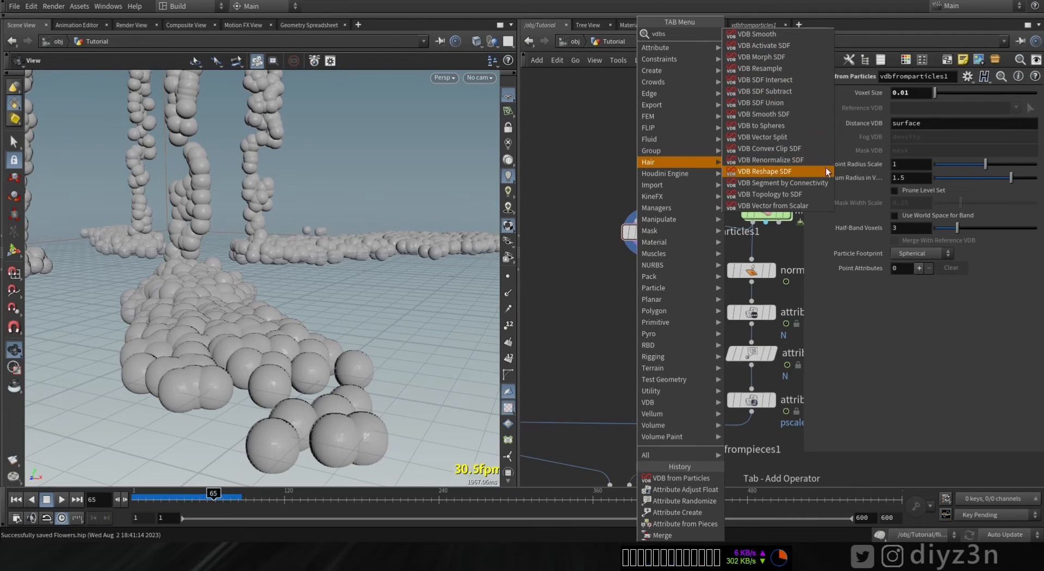
left_click(764, 126)
left_click(662, 281)
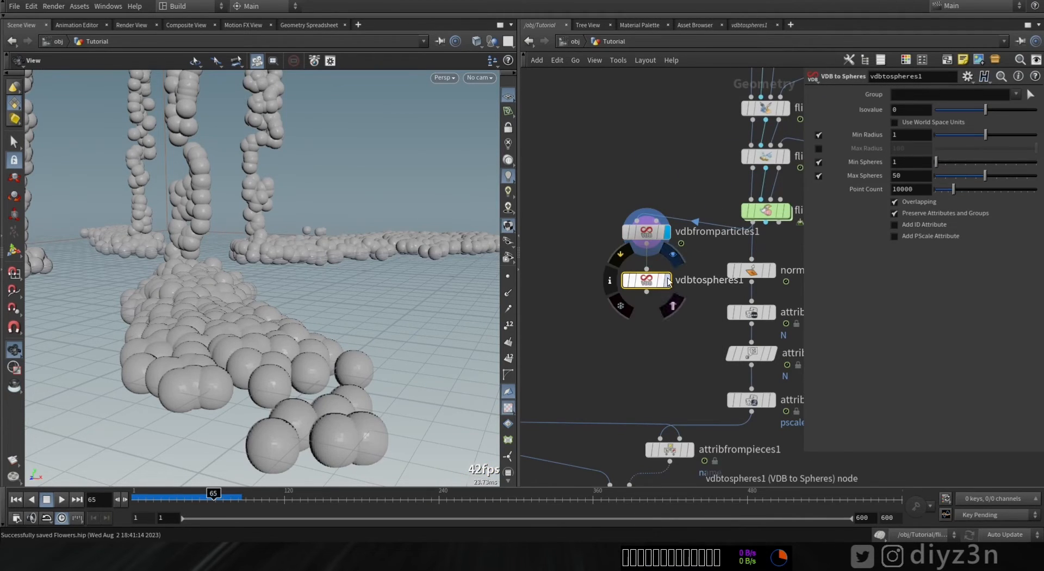
- Set the VDB to Spheres maximum spheres to 10000 and disable Overlapping
left_click_drag(985, 176, 1033, 176)
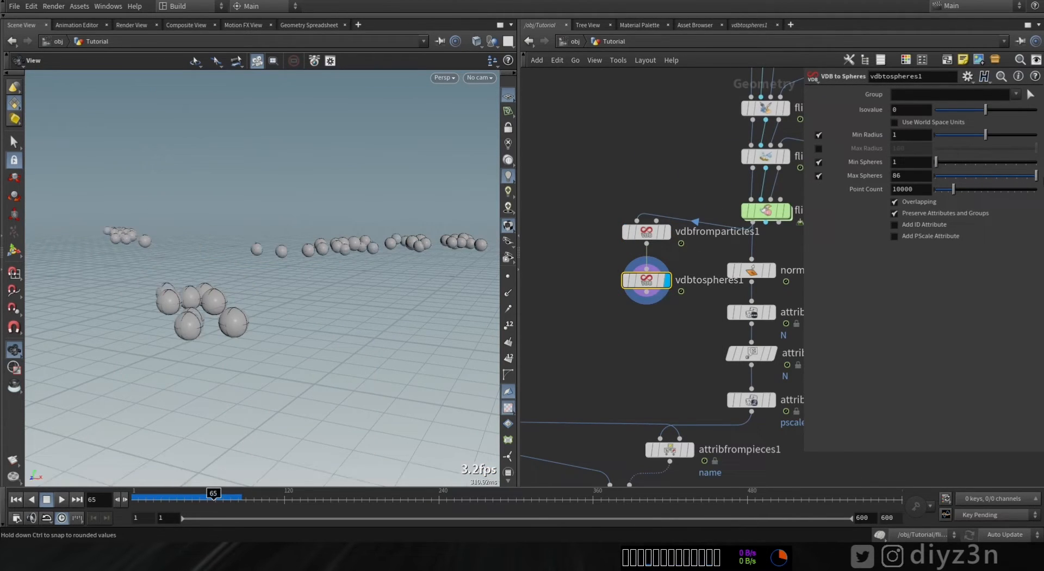
key("Return")
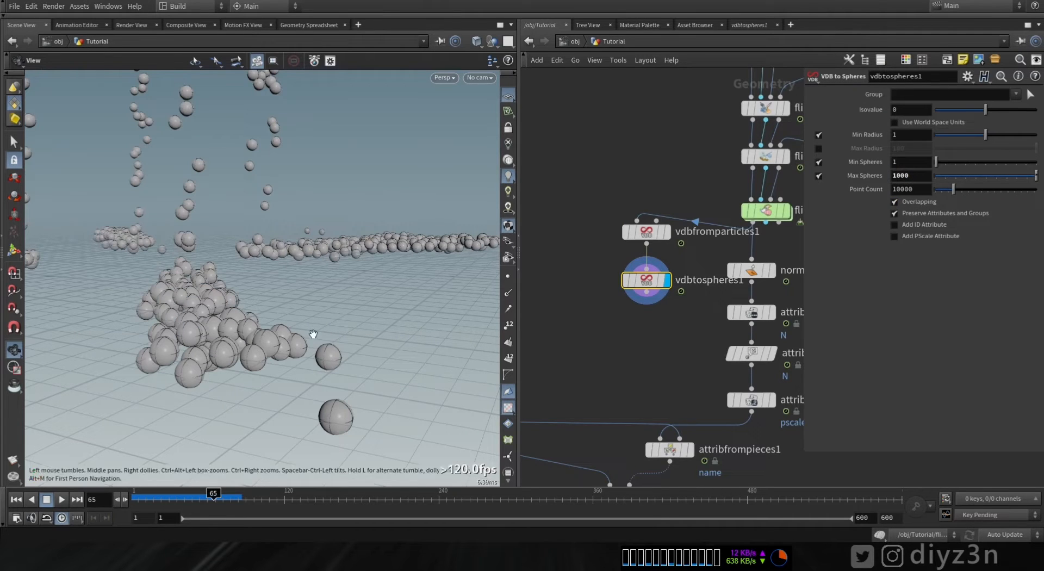
scroll(333, 326, "up", 5)
left_click_drag(334, 327, 305, 397)
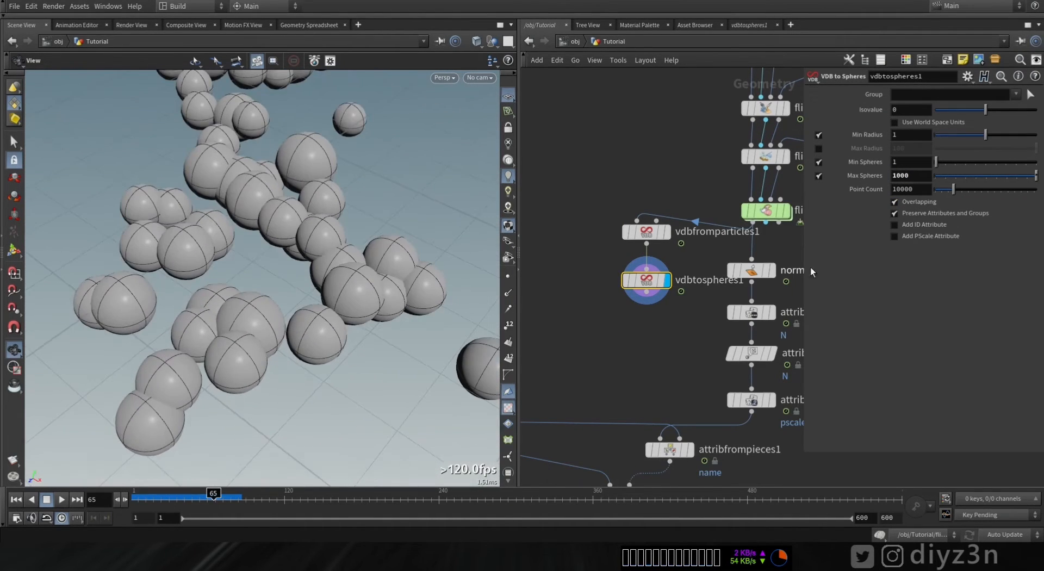
left_click(787, 212)
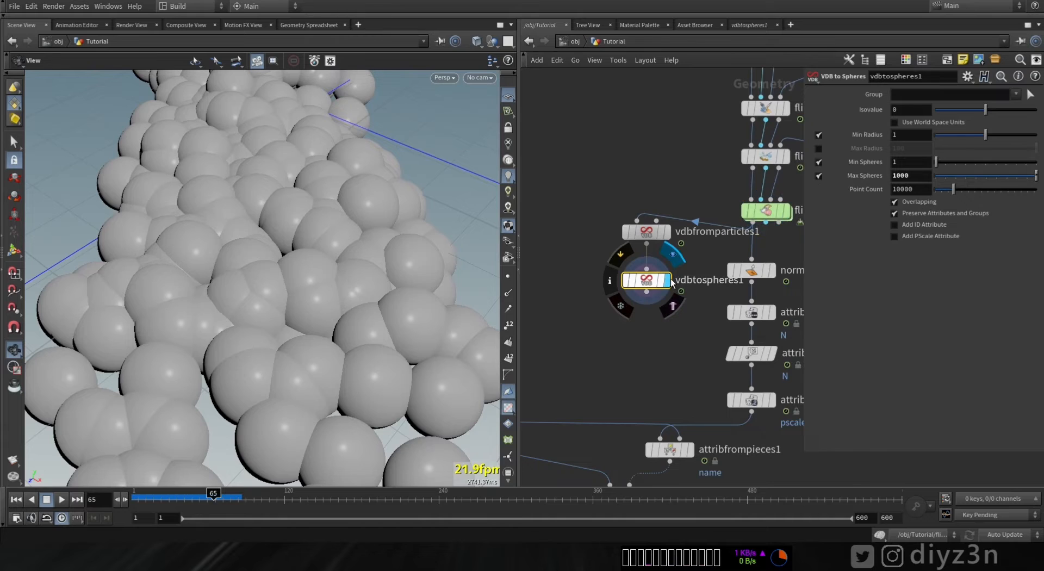
left_click(668, 279)
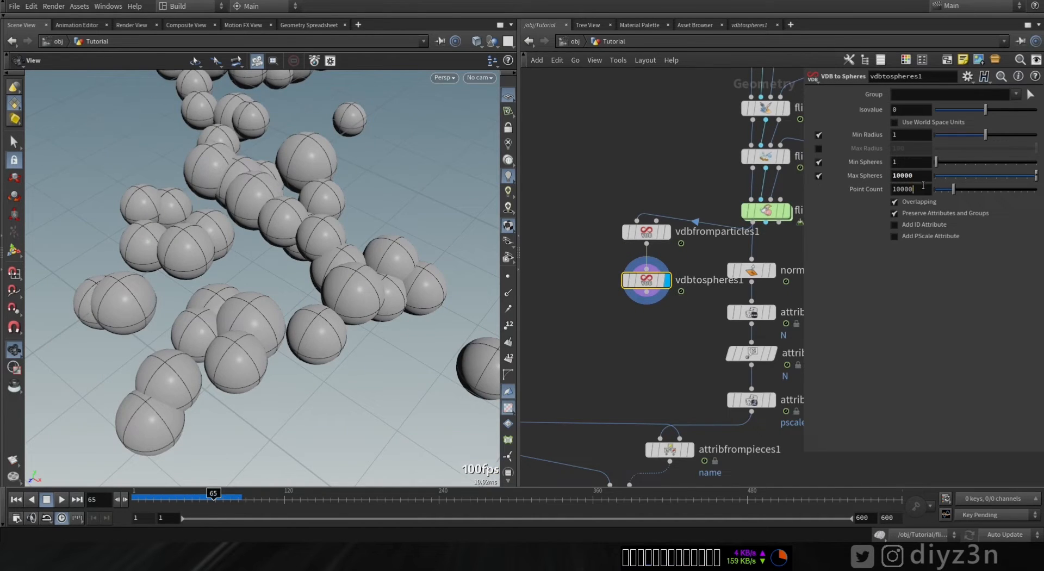
key("Return")
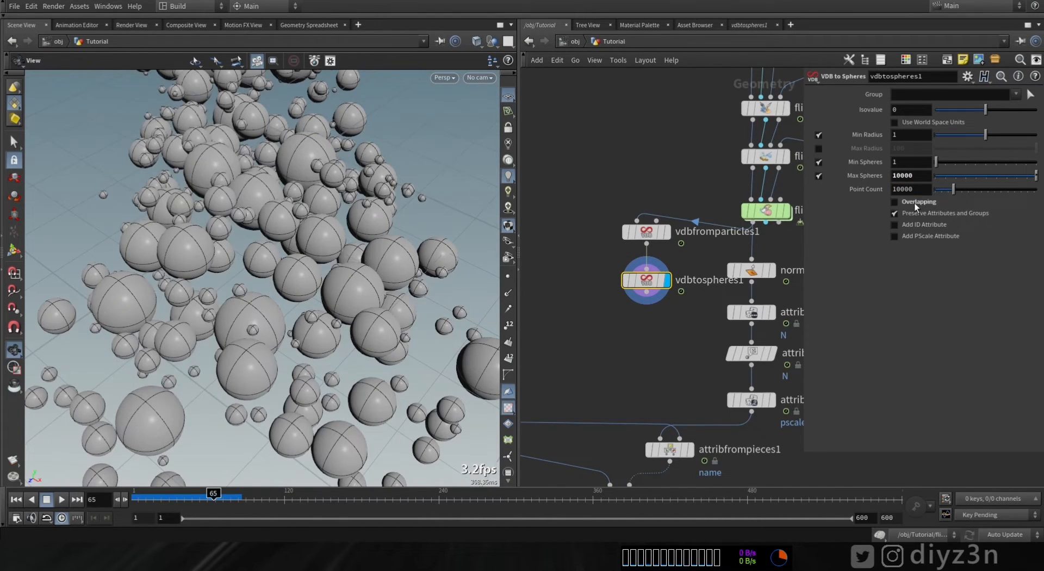
left_click(915, 201)
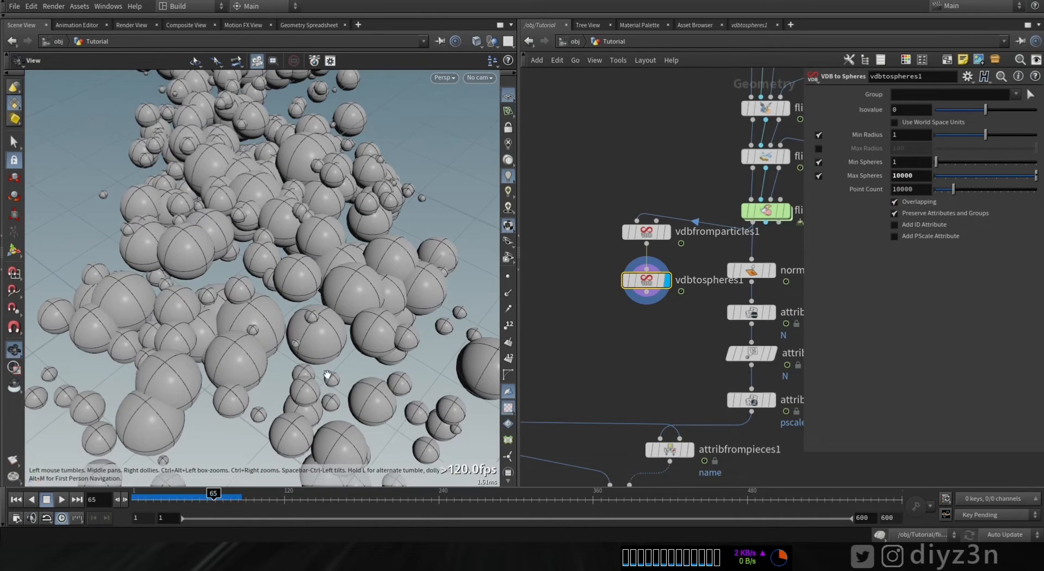
left_click(902, 203)
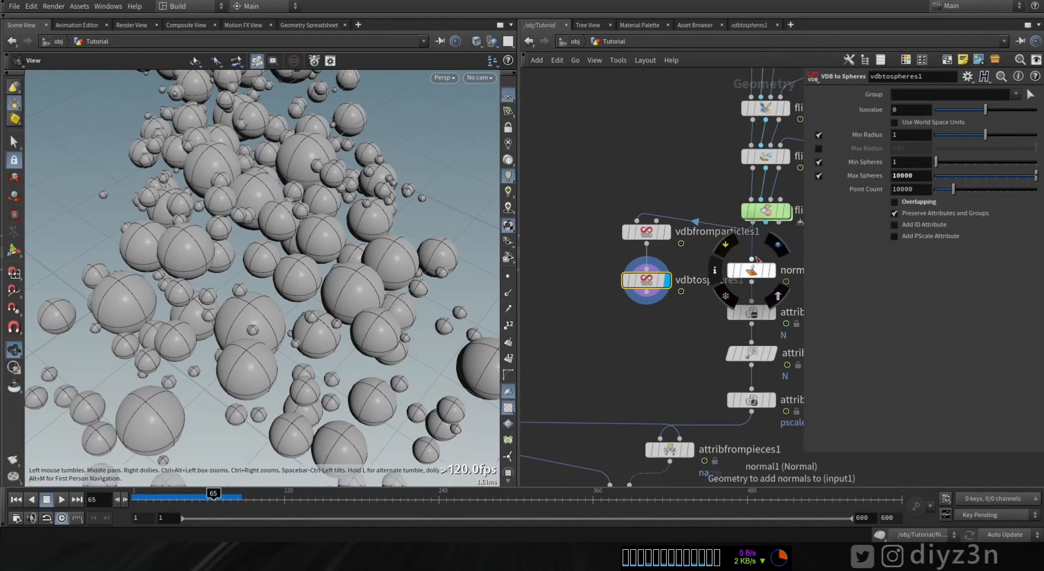
- Wire vdbtospheres1 into normal1 and display the Copy to Points result
left_click_drag(755, 240, 669, 299)
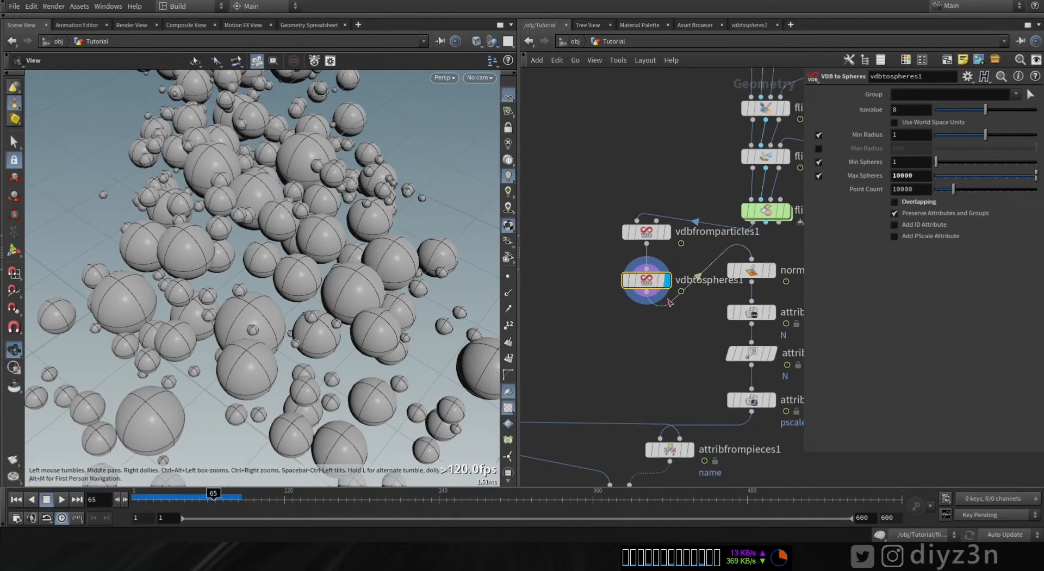
middle_click_drag(622, 407, 641, 322)
left_click(659, 411)
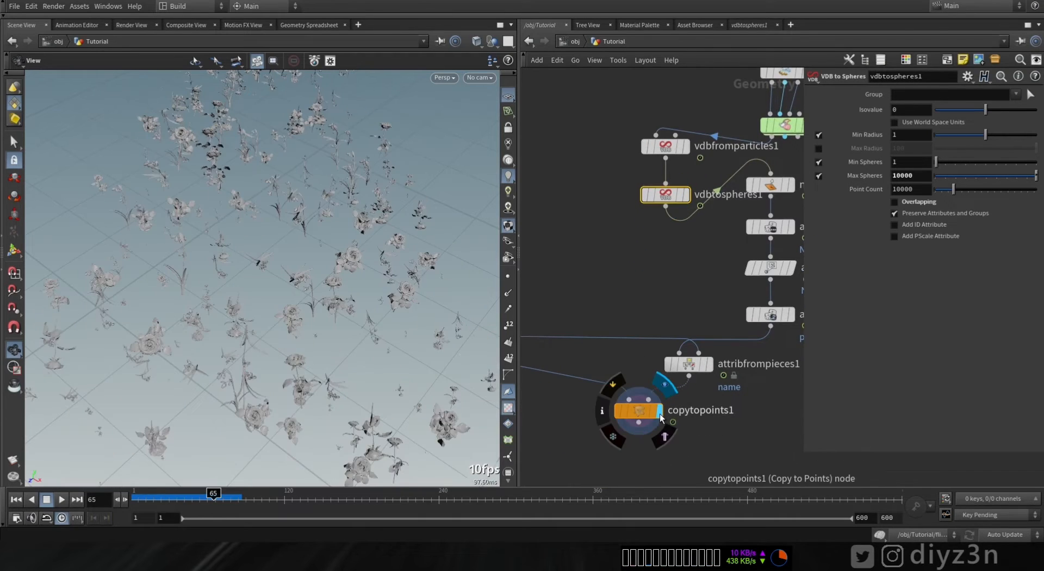
left_click_drag(315, 349, 261, 305)
middle_click_drag(704, 298, 651, 313)
mouse_move(690, 307)
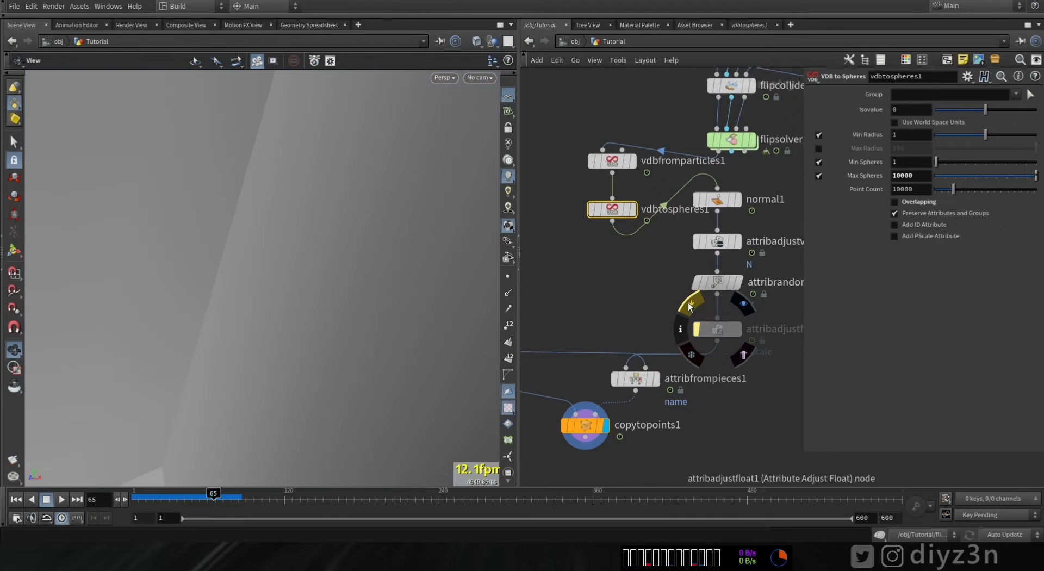
left_click(724, 332)
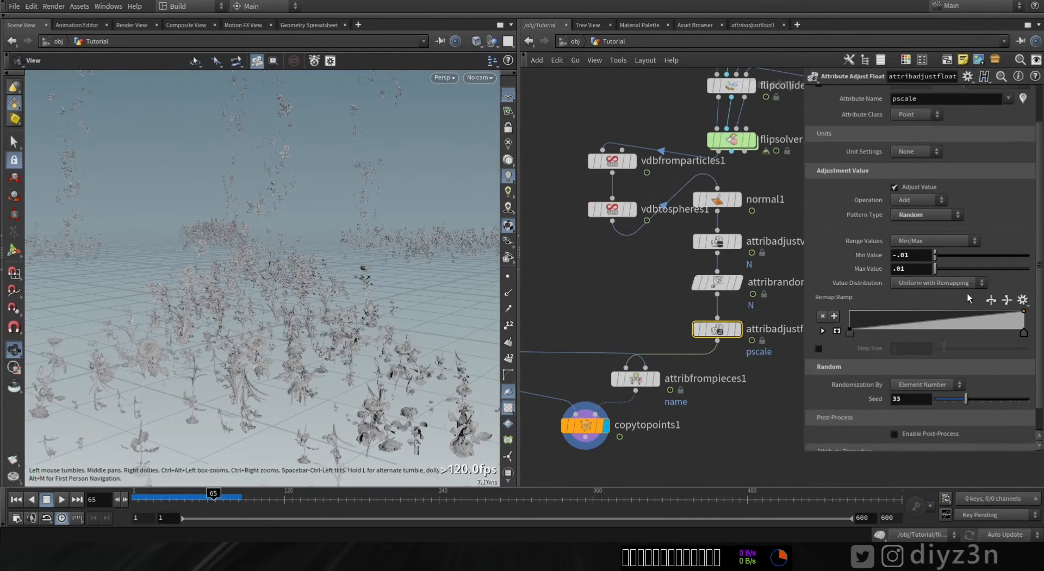
- Set the pscale random adjustment range to a minimum of 0.02 and a maximum of 0.11, checking the flowers in the viewport
middle_click_drag(919, 267, 940, 289)
middle_click_drag(912, 255, 938, 276)
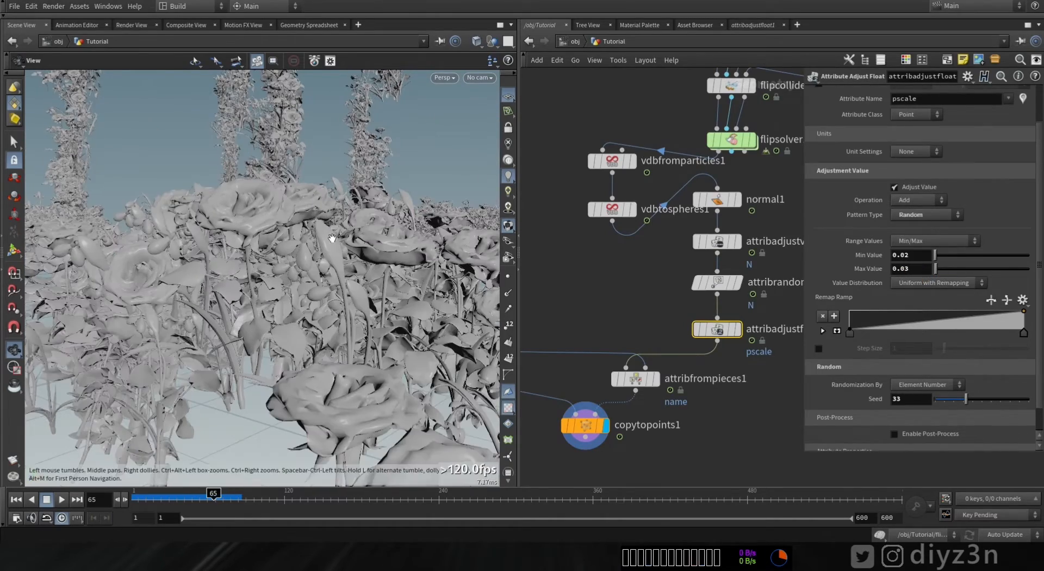
right_click_drag(334, 233, 275, 194)
left_click_drag(275, 194, 382, 375)
right_click_drag(383, 376, 158, 299)
left_click_drag(159, 299, 231, 326)
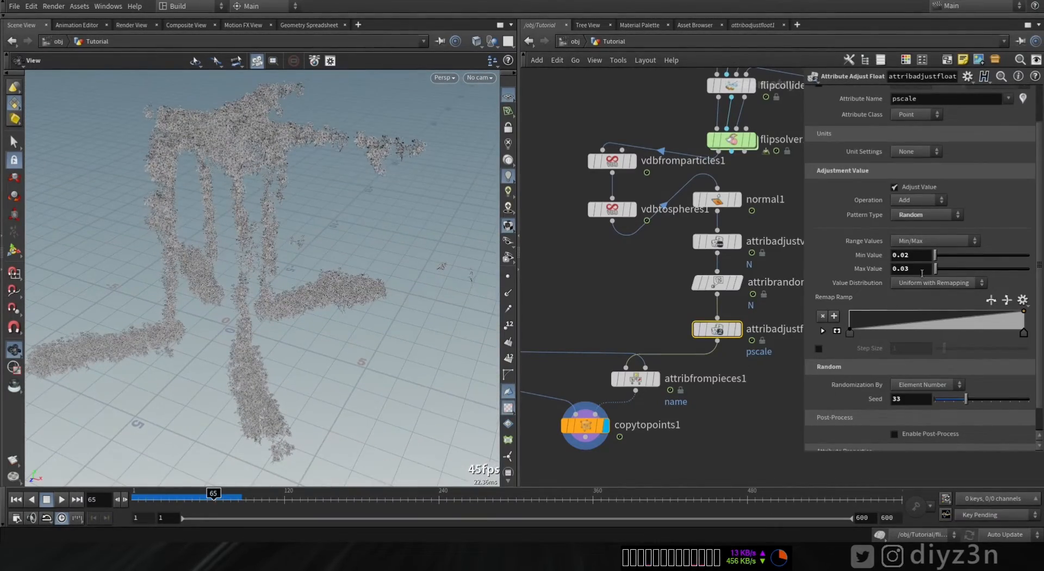
middle_click_drag(918, 282, 959, 277)
middle_click_drag(907, 253, 915, 278)
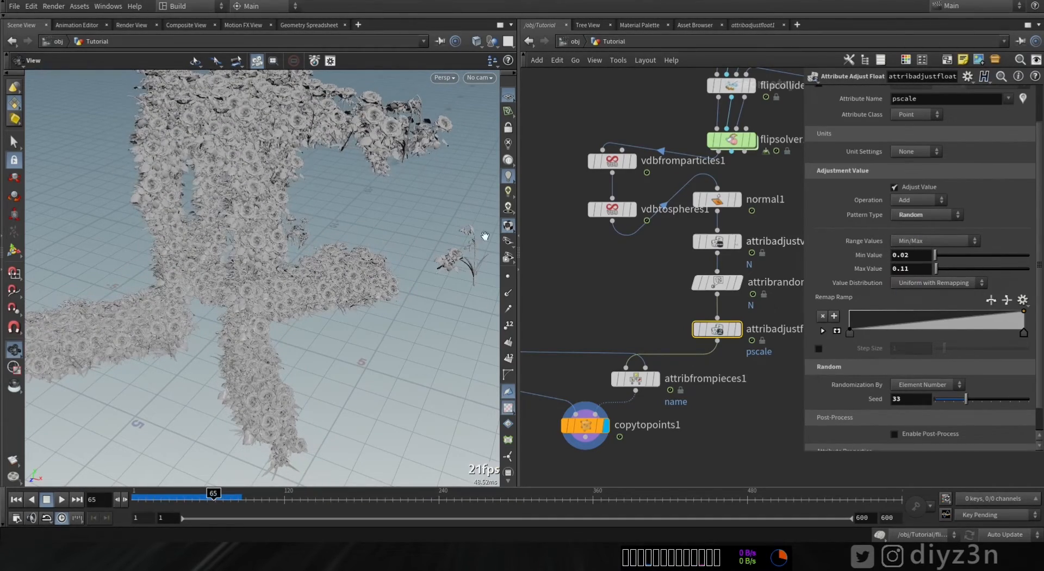
left_click_drag(362, 307, 325, 304)
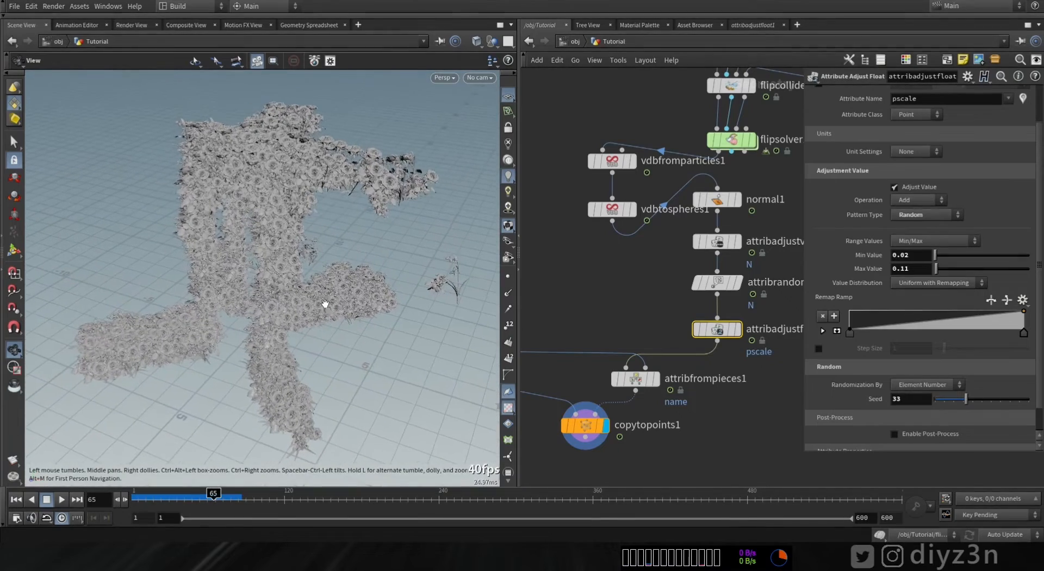
left_click(12, 461)
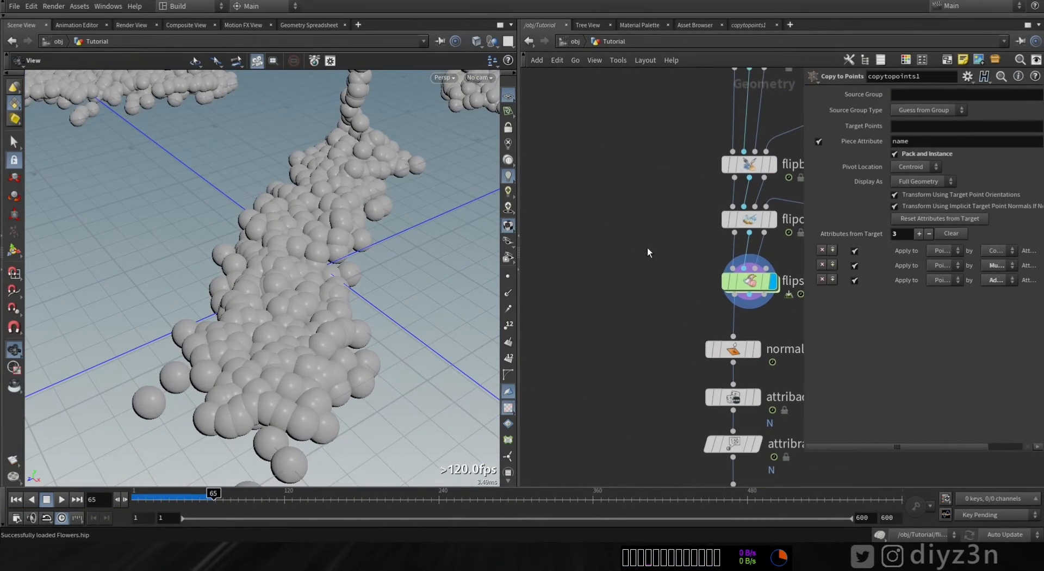
- Add Vellum Configure Grain and Vellum Solver nodes and wire the collider geometry into the grain node's collision input
key("Tab")
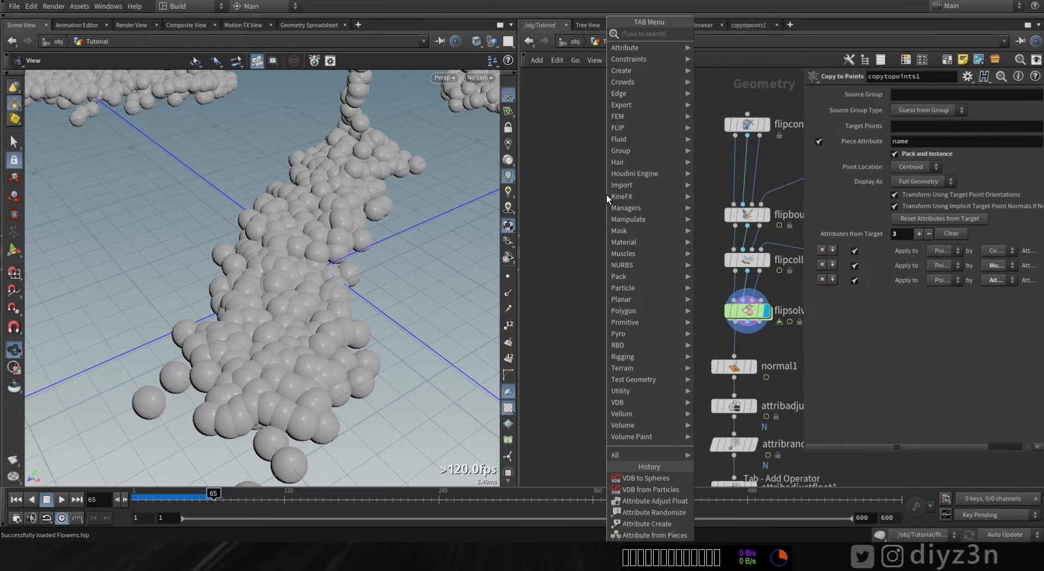
left_click(733, 51)
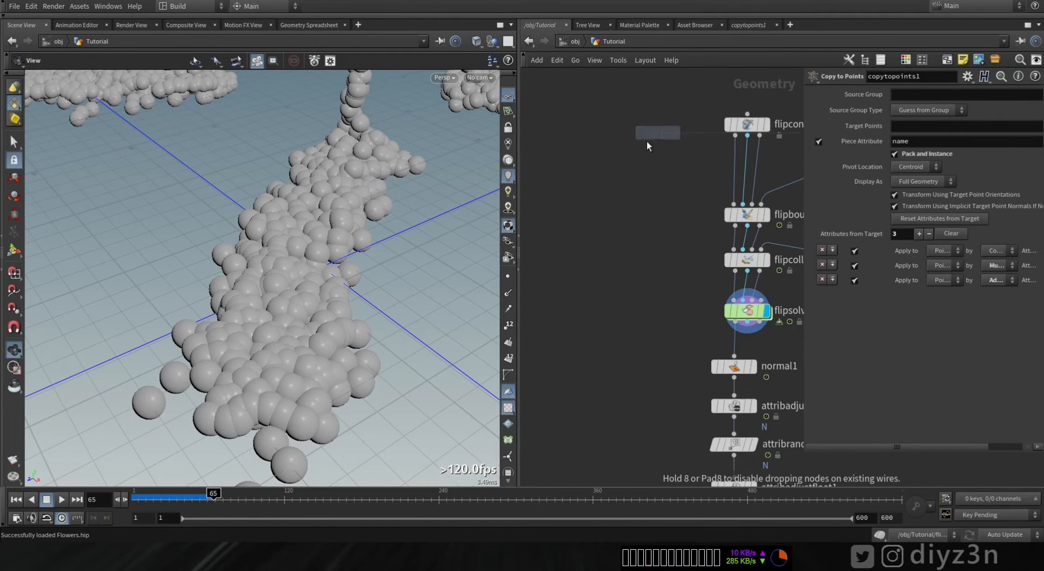
left_click(634, 197)
key("Tab")
type("vell")
left_click(749, 91)
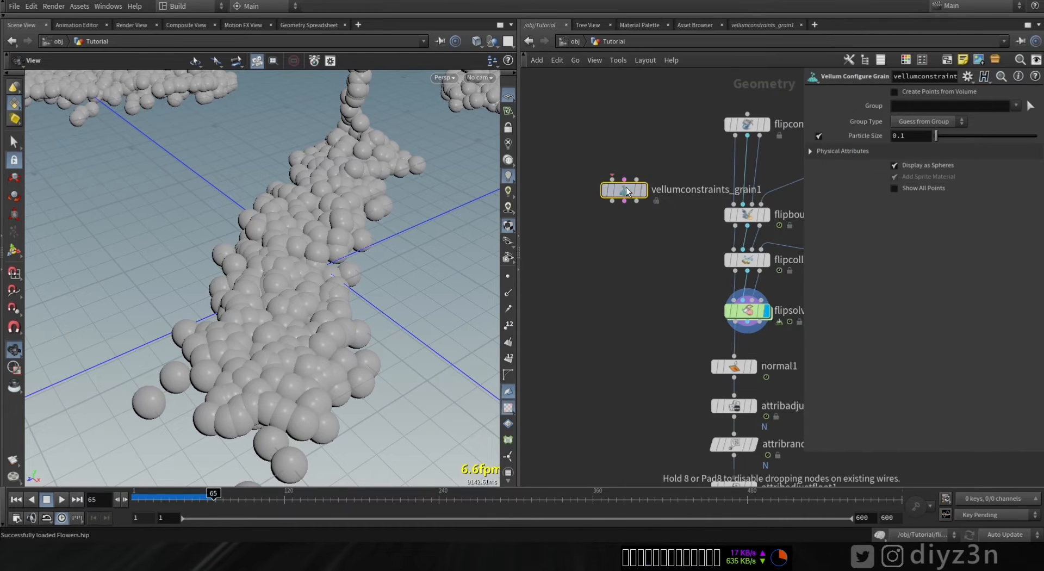
left_click(626, 214)
scroll(626, 215, "down", 2)
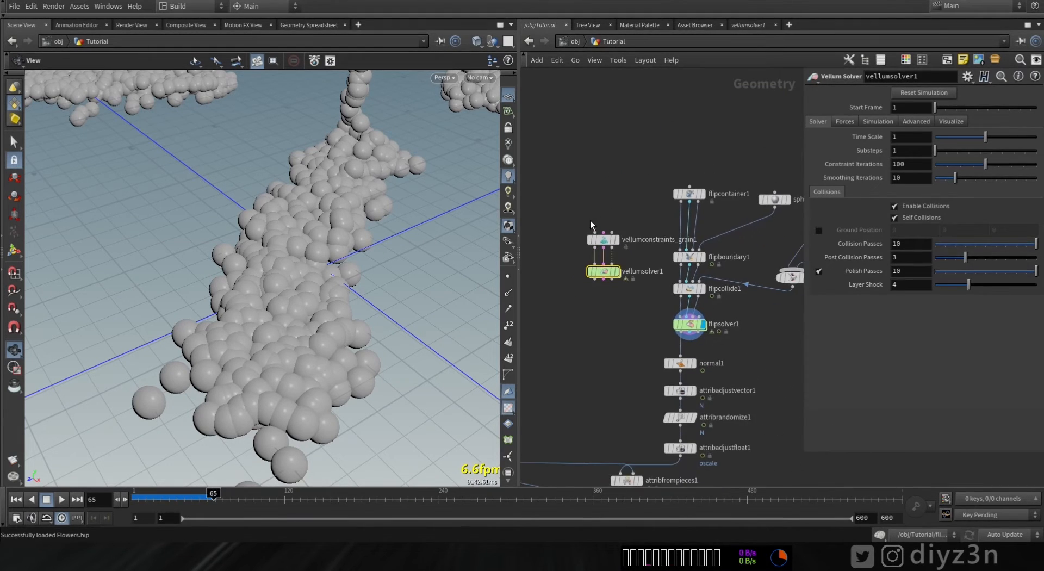
left_click(616, 240)
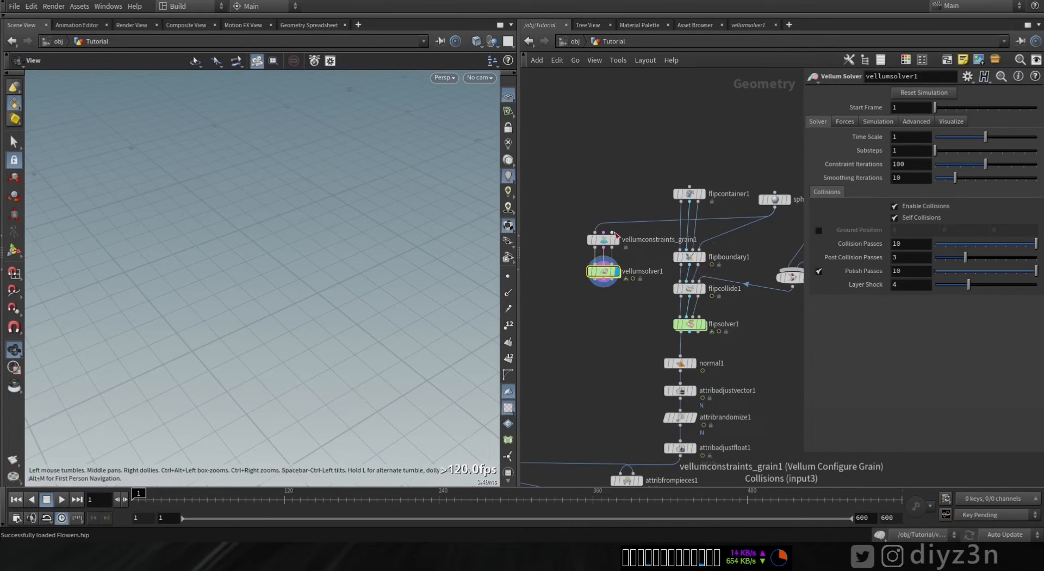
left_click(793, 286)
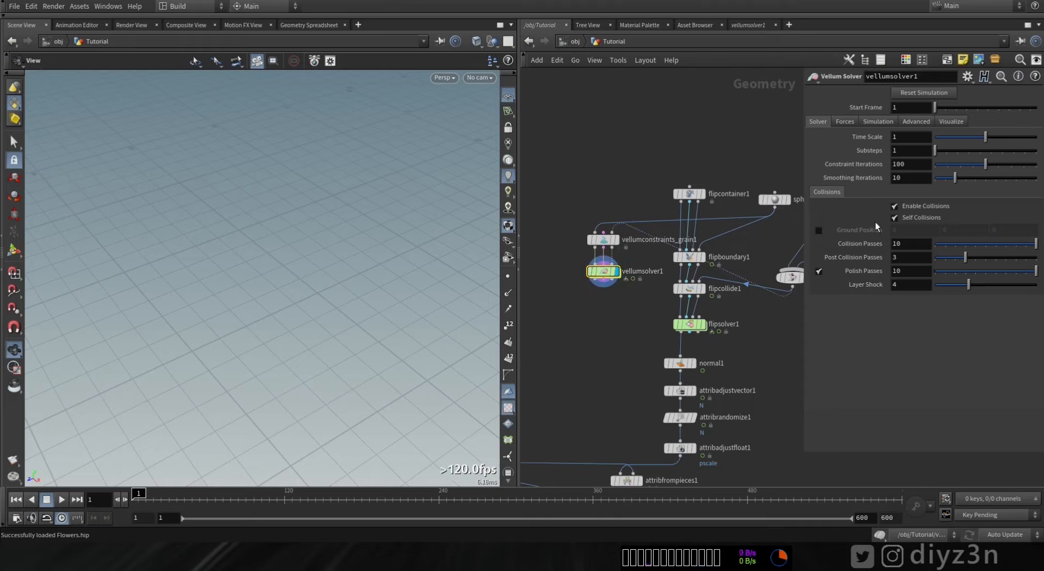
- Enable Ground Position on the Vellum Solver and review the FLIP solver's ground plane collision settings
left_click(818, 231)
left_click(688, 325)
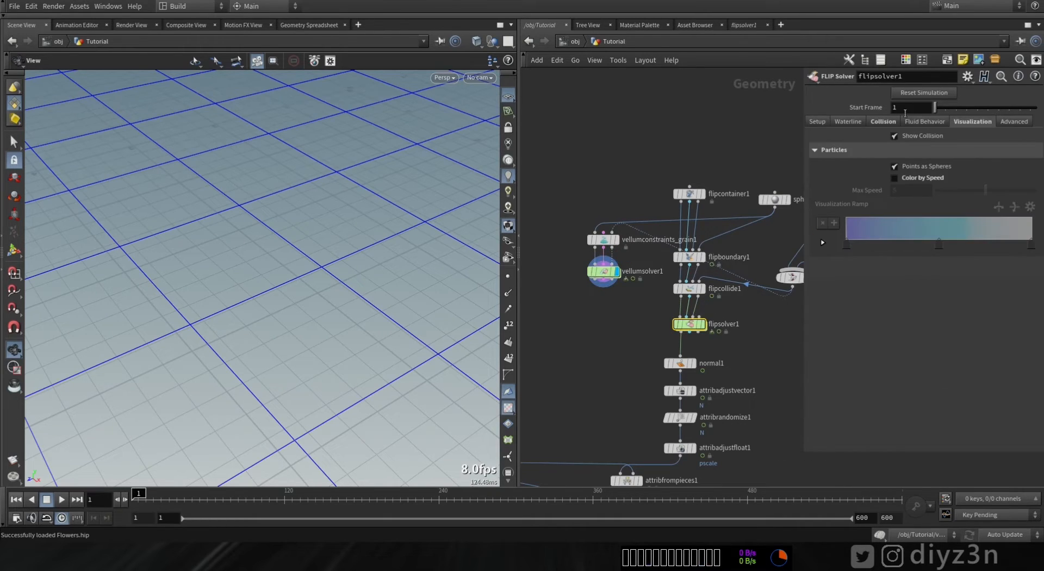
left_click(883, 122)
left_click(832, 220)
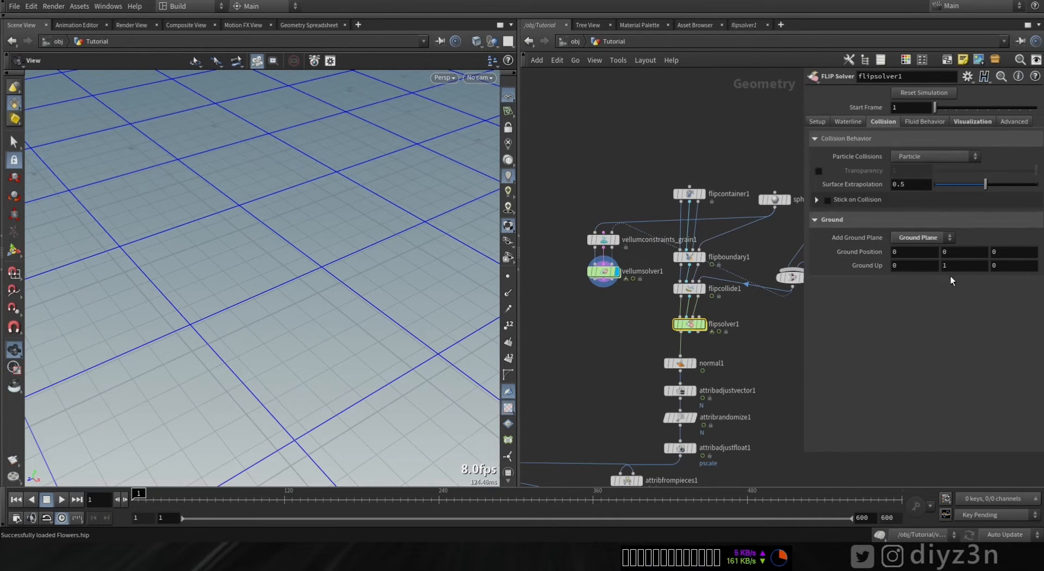
- Enable Create Points from Volume on the Vellum Configure Grain node
left_click(621, 272)
left_click_drag(174, 340, 294, 248)
left_click(612, 240)
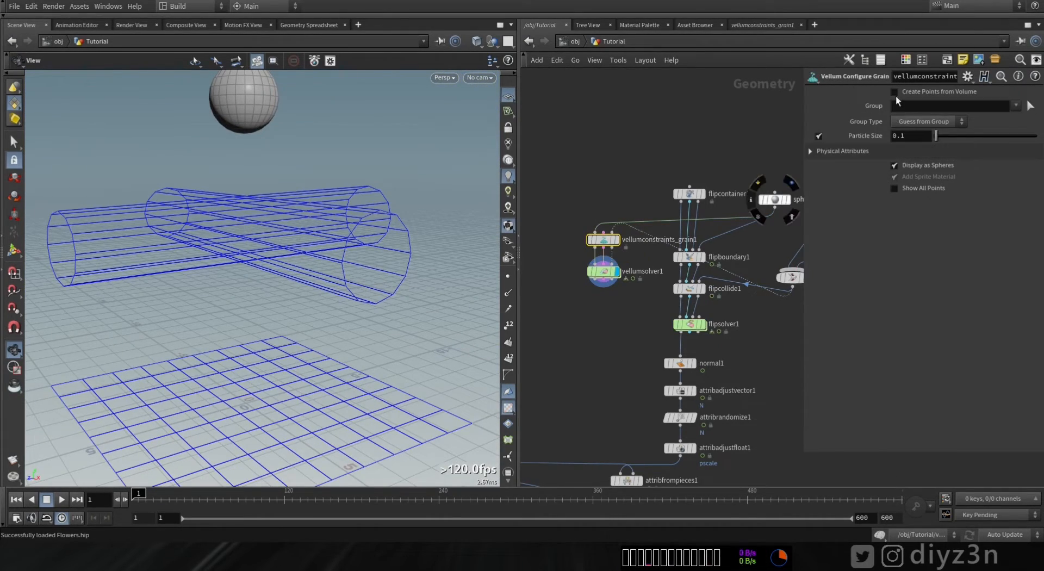
left_click(912, 90)
left_click_drag(304, 180, 263, 185)
right_click_drag(262, 185, 337, 92)
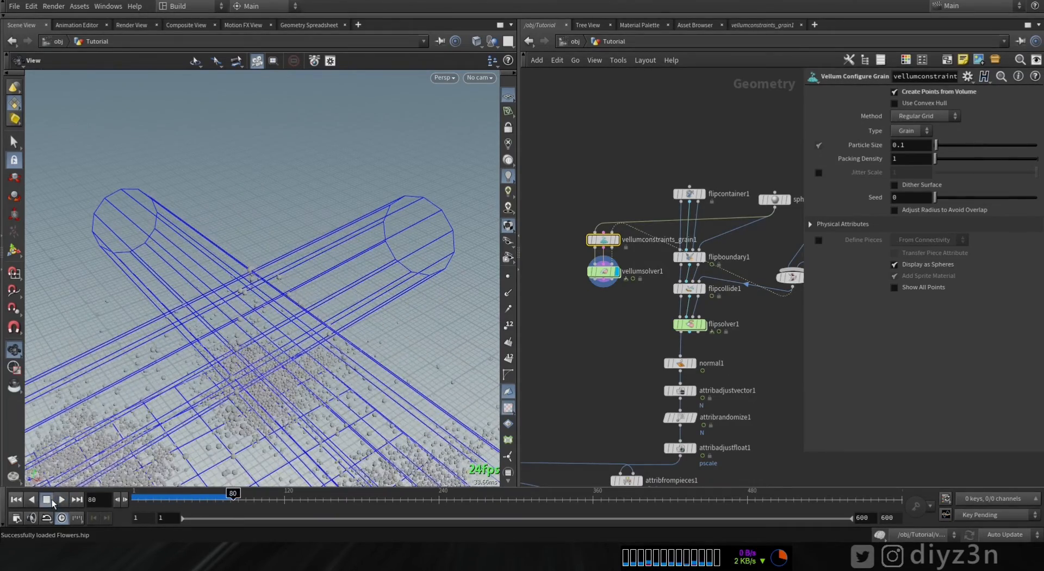
- Preview the grain and FLIP simulations by scrubbing the timeline and orbiting the viewport
middle_click_drag(256, 435, 284, 173)
right_click_drag(285, 172, 354, 136)
left_click_drag(233, 498, 158, 497)
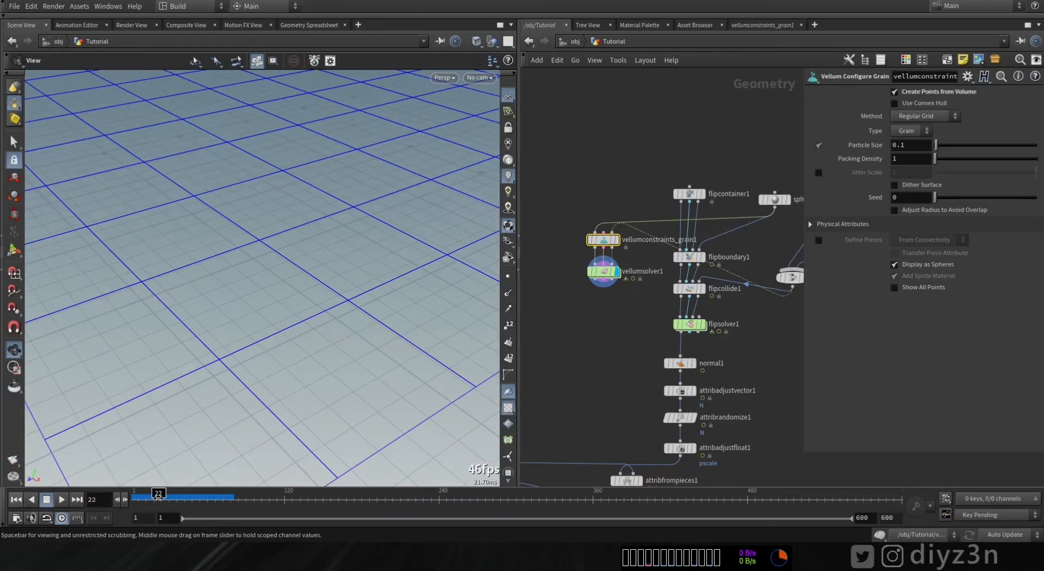
right_click_drag(436, 320, 203, 450)
left_click_drag(190, 497, 236, 503)
left_click(703, 324)
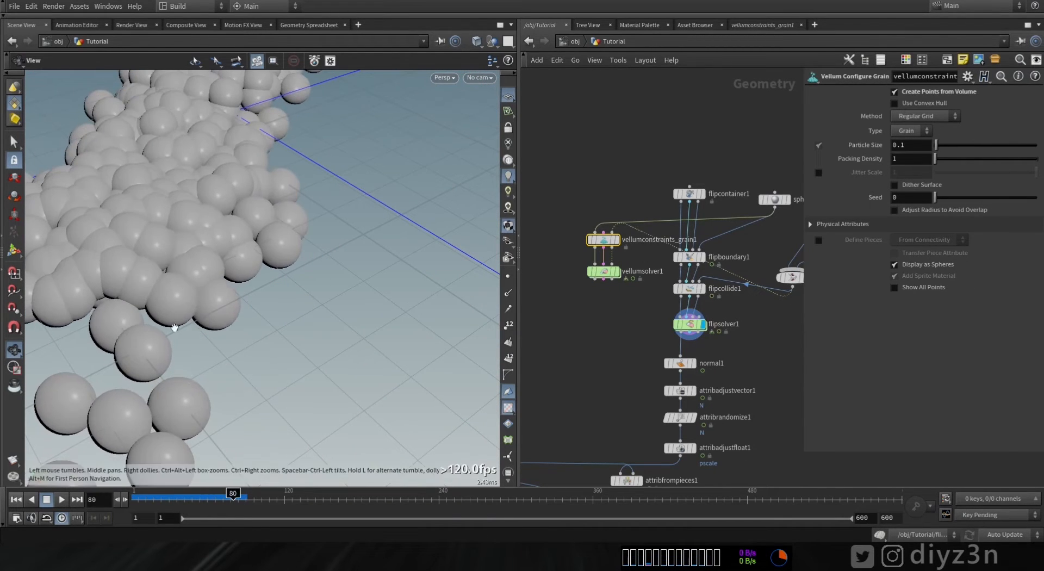
middle_click_drag(175, 348, 301, 436)
left_click_drag(234, 499, 262, 499)
left_click(617, 271)
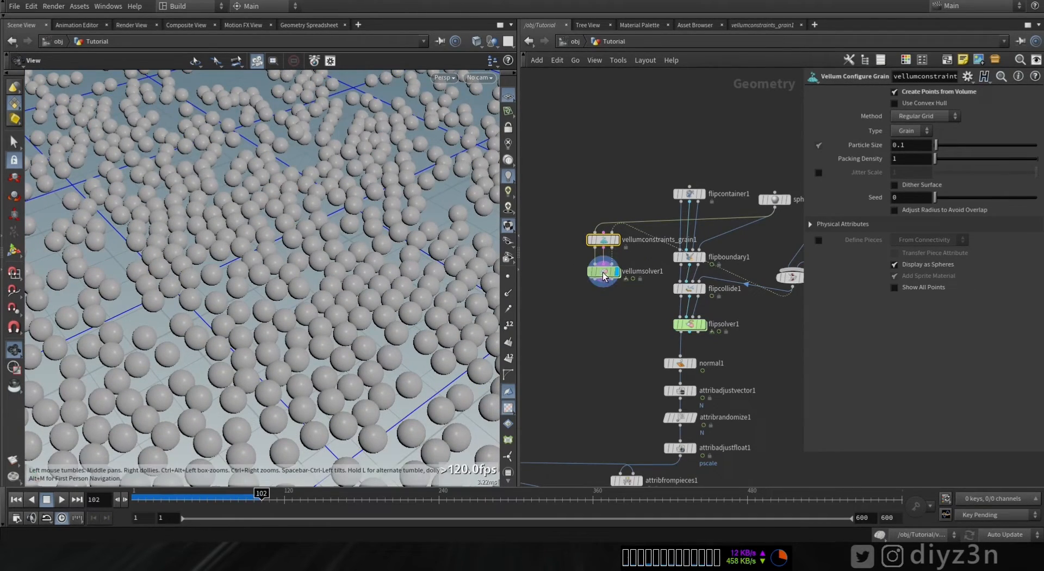
left_click(606, 320)
right_click_drag(310, 240, 195, 294)
left_click_drag(194, 294, 275, 283)
left_click_drag(166, 501, 138, 499)
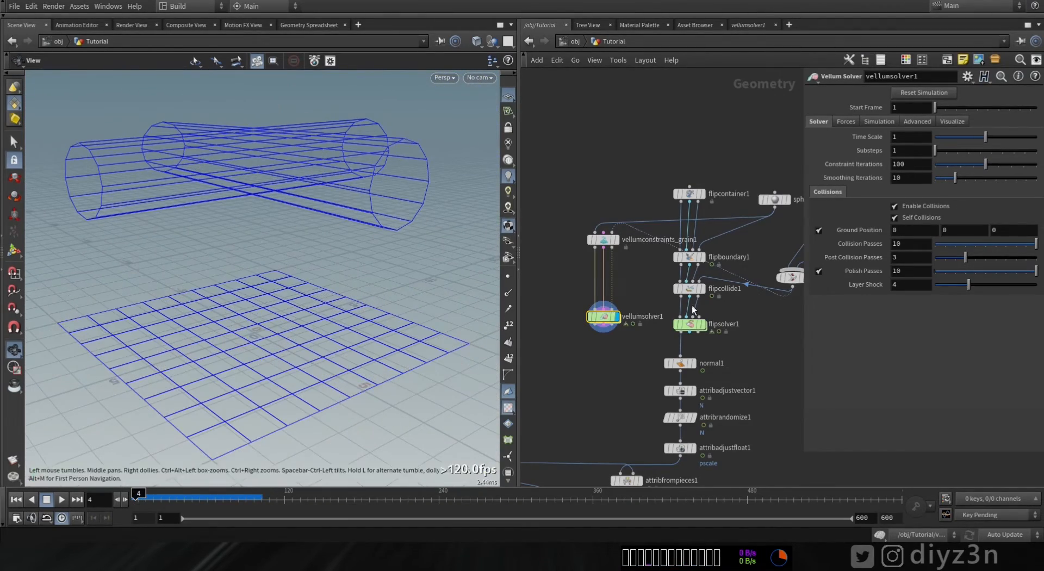
- Set the Vellum Solver's Velocity Damping to 0.5 and play the simulation
left_click(605, 239)
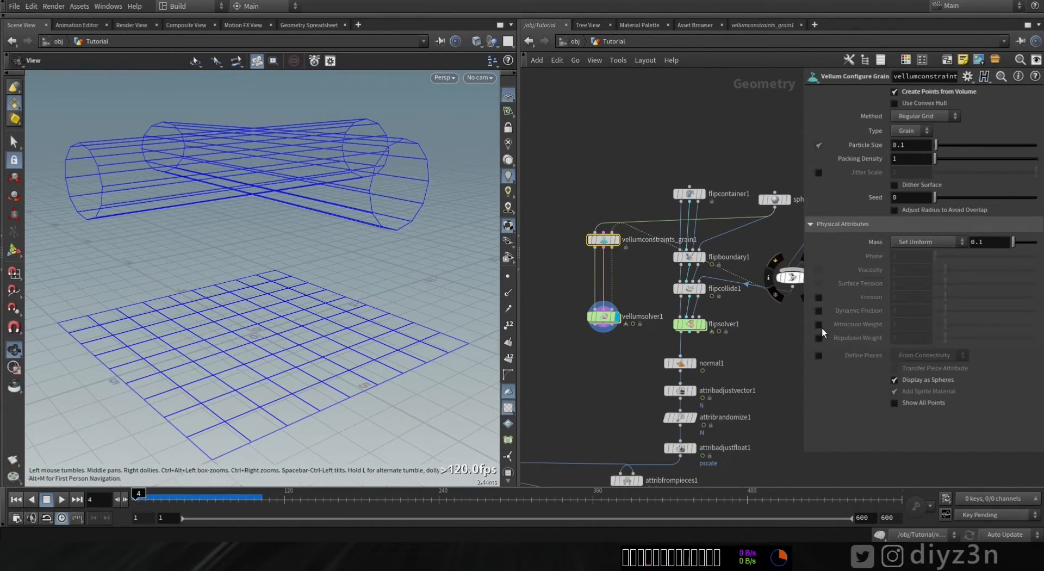
left_click(614, 319)
left_click(851, 123)
type(".5")
left_click(57, 502)
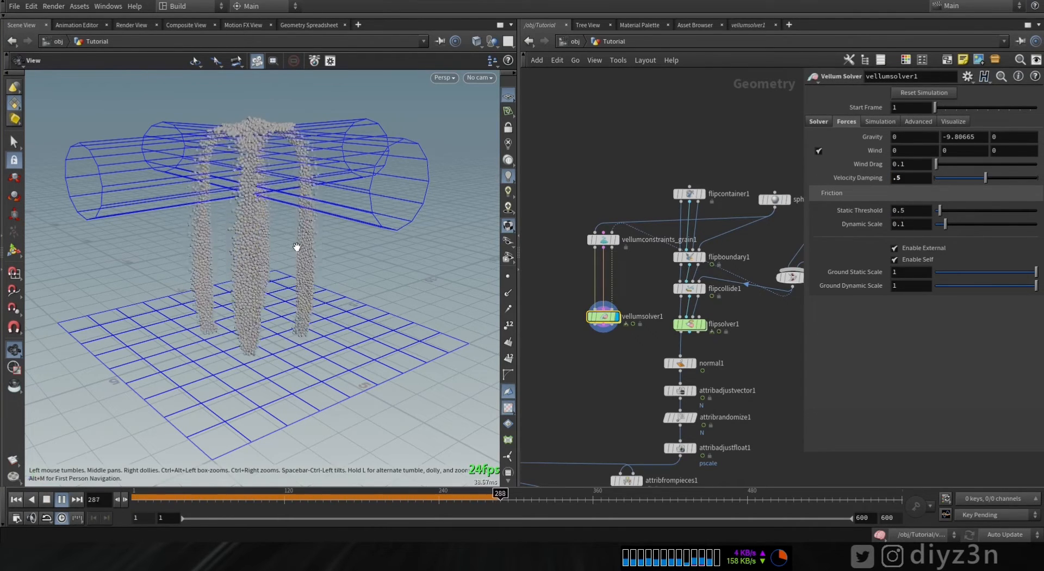
- Wire the vellum solver into the downstream chain and preview the result in the viewport
left_click(59, 501)
left_click(680, 357)
left_click(595, 325)
middle_click_drag(601, 403, 618, 284)
left_click(629, 394)
left_click_drag(272, 298, 302, 327)
left_click_drag(242, 347, 302, 371)
left_click_drag(296, 286, 305, 343)
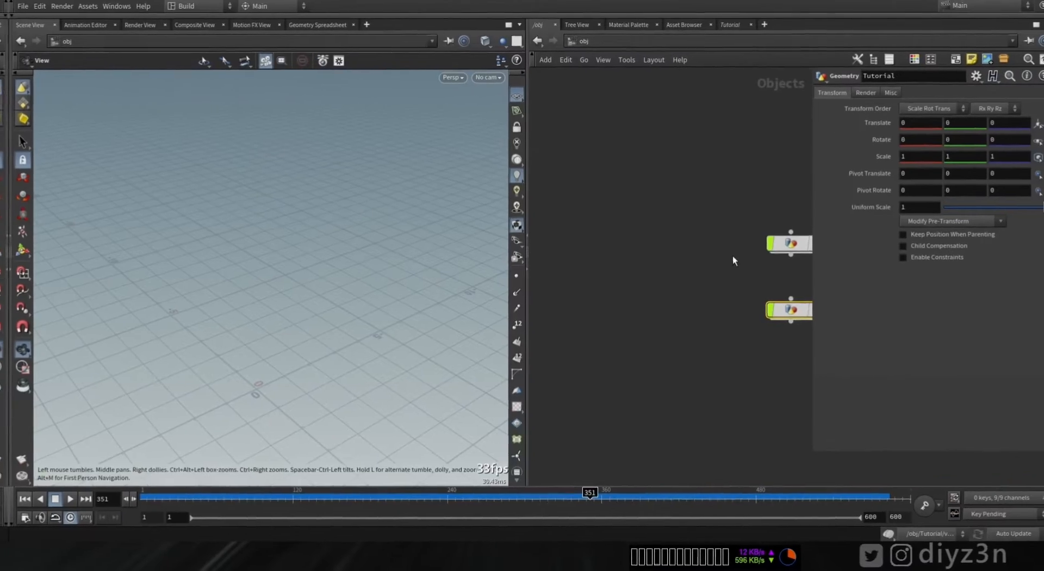
- Open the Floating_Flowers network and examine how its switch combines the vellum and FLIP solvers
scroll(733, 255, "up", 3)
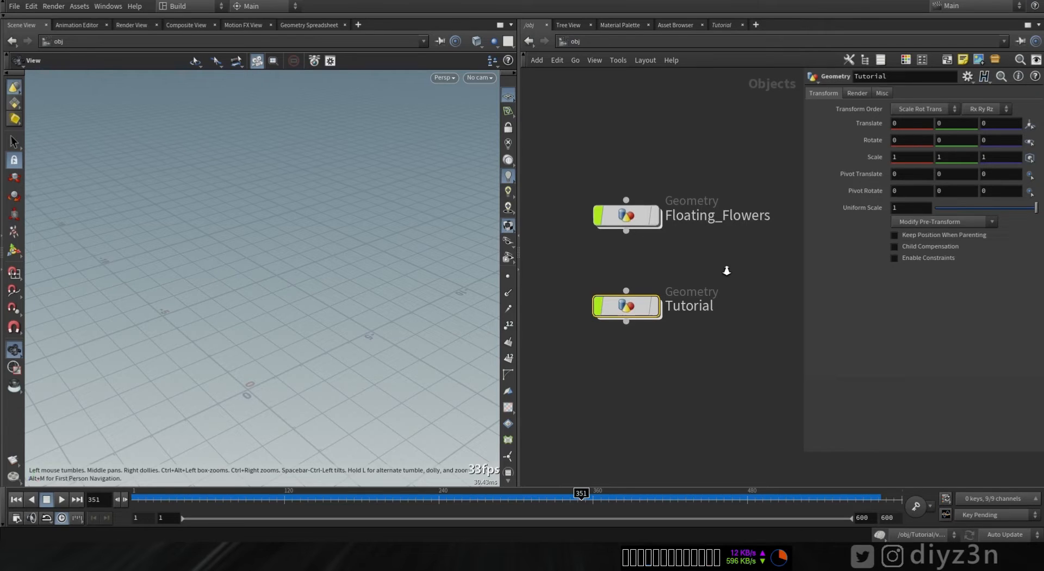
left_click(663, 183)
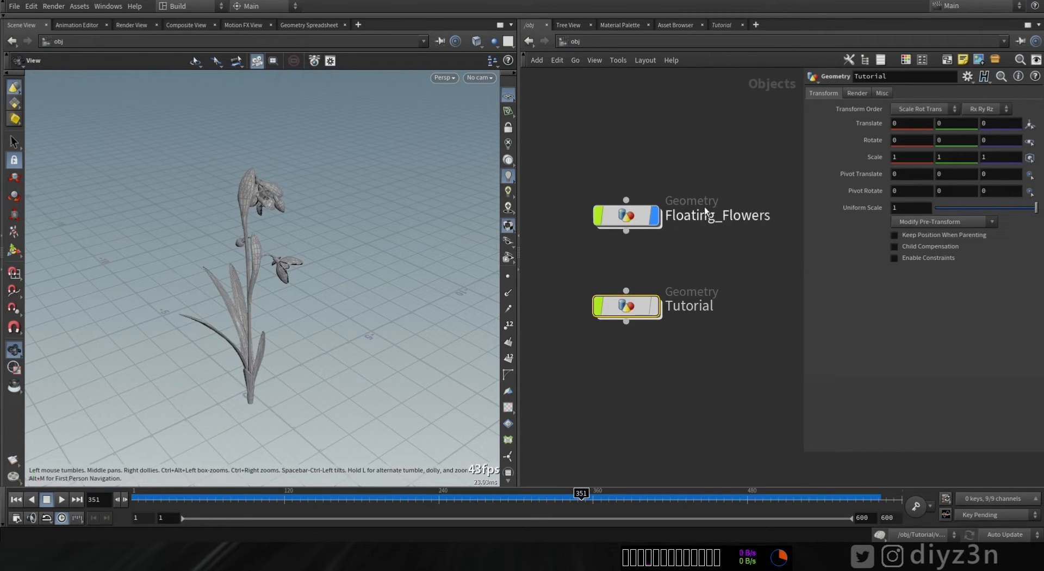
double_click(627, 221)
scroll(741, 348, "up", 8)
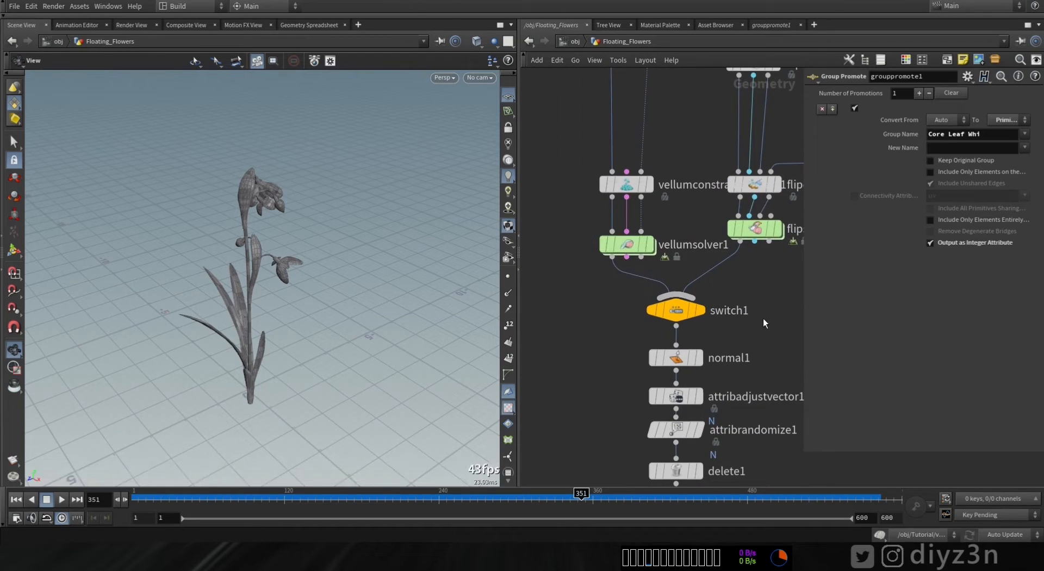
middle_click_drag(764, 323, 705, 271)
left_click(618, 257)
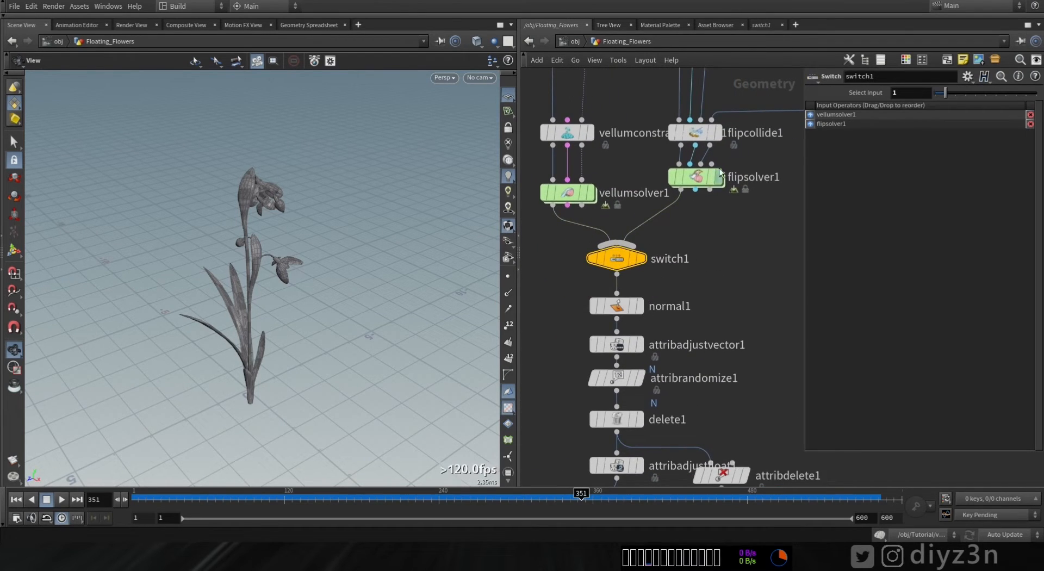
left_click(695, 164)
middle_click_drag(648, 430, 643, 300)
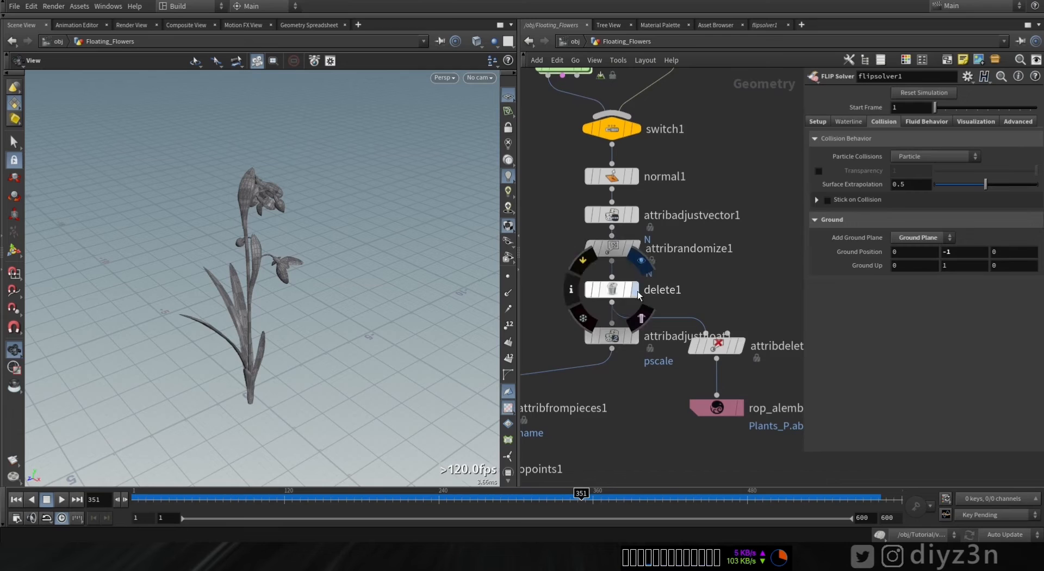
- Set the FLIP solver's Time Scale to 0.25
left_click(17, 500)
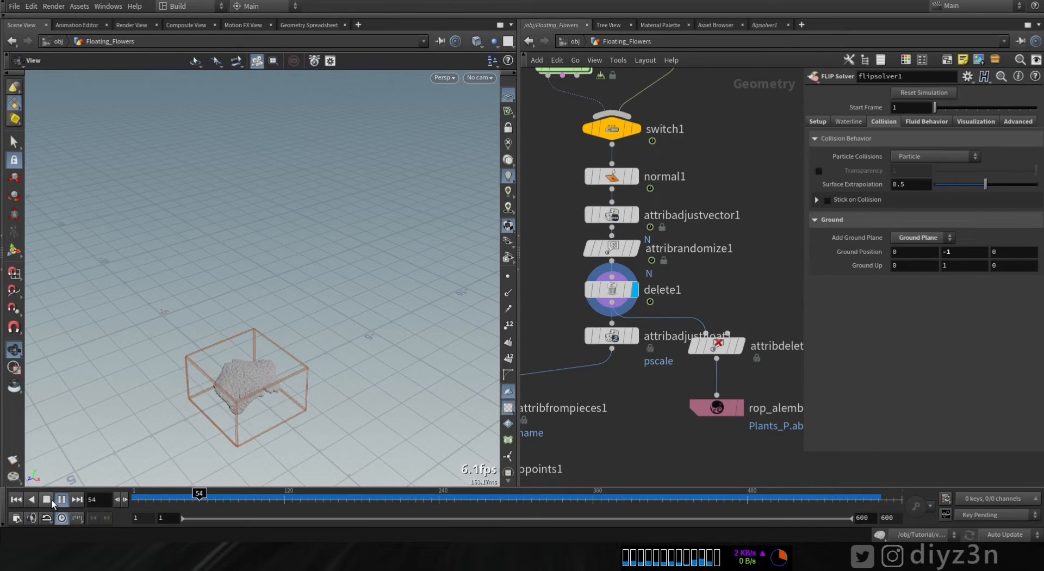
left_click(51, 500)
left_click(819, 122)
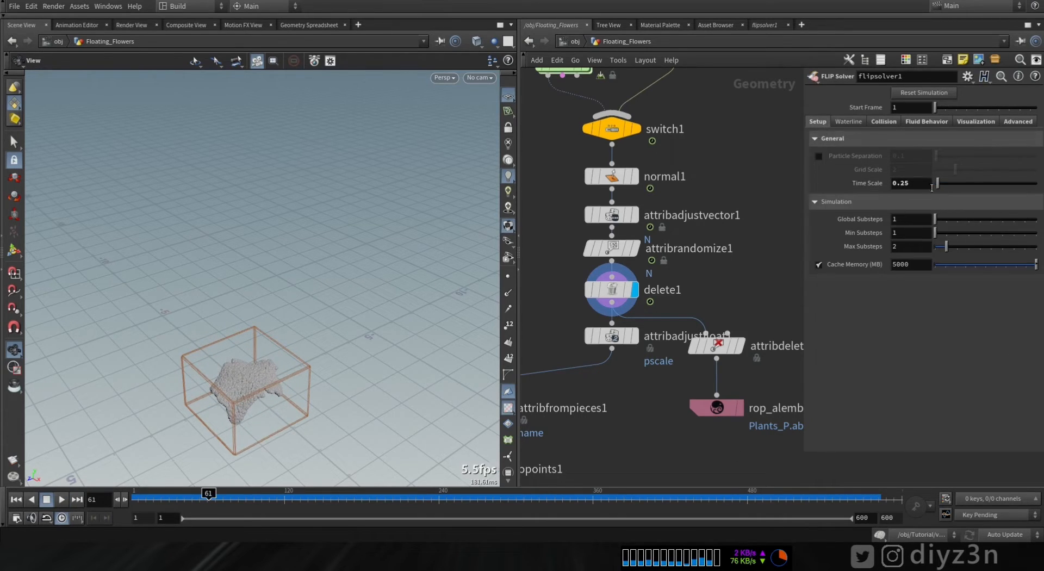
type("0.25")
- Inspect the delete1 and attribdelete1 nodes' settings and geometry info
left_click_drag(432, 268, 240, 340)
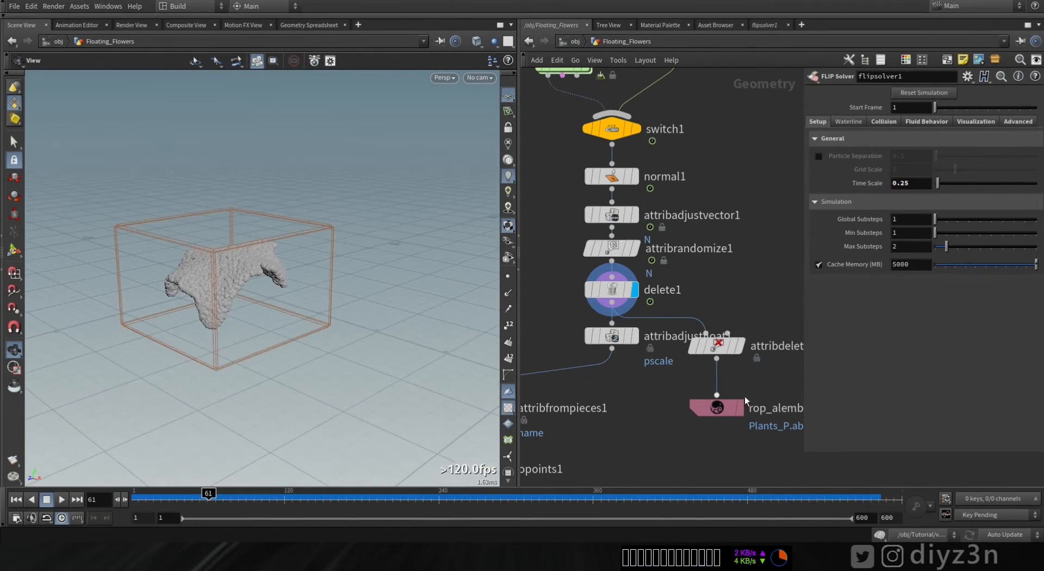
middle_click_drag(762, 373, 750, 338)
left_click(600, 253)
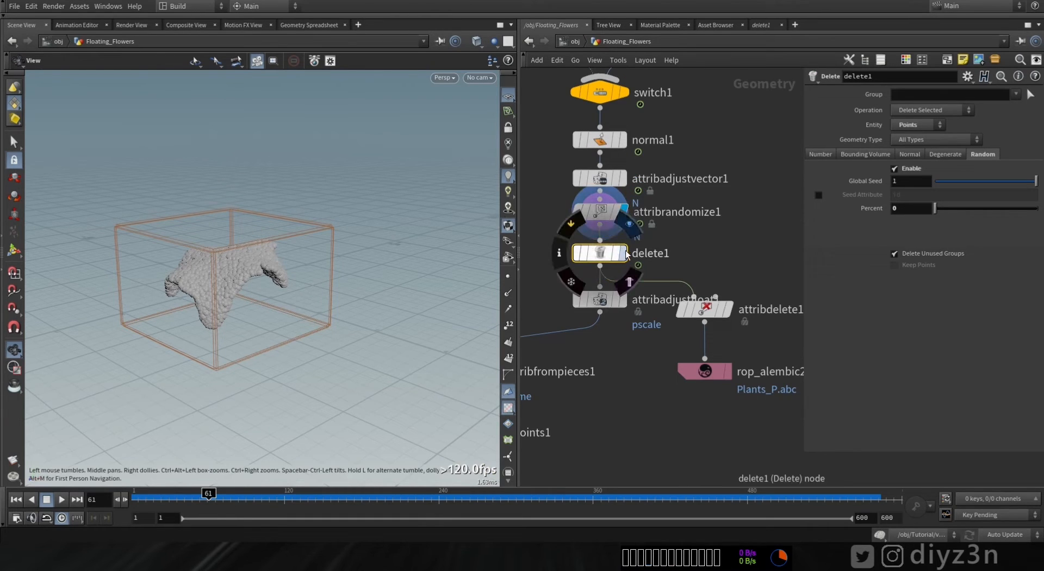
left_click_drag(951, 206, 980, 216)
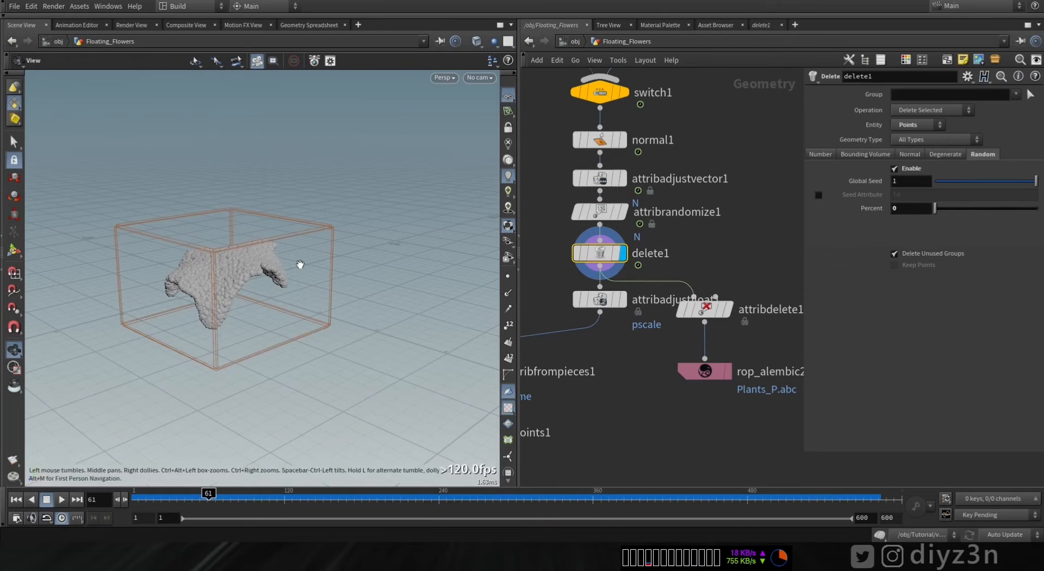
middle_click_drag(633, 364, 618, 348)
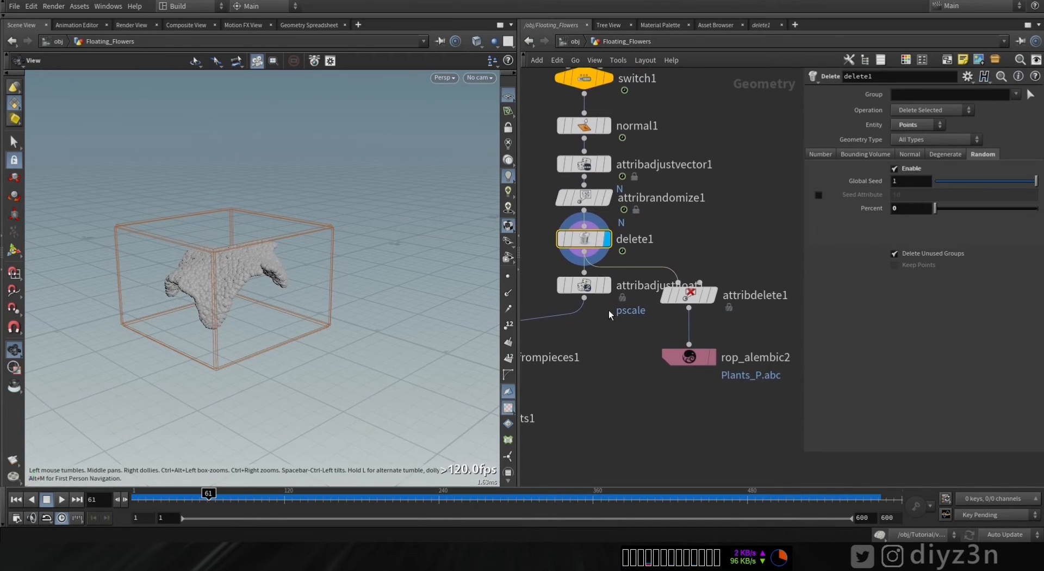
left_click(714, 296)
middle_click(589, 241)
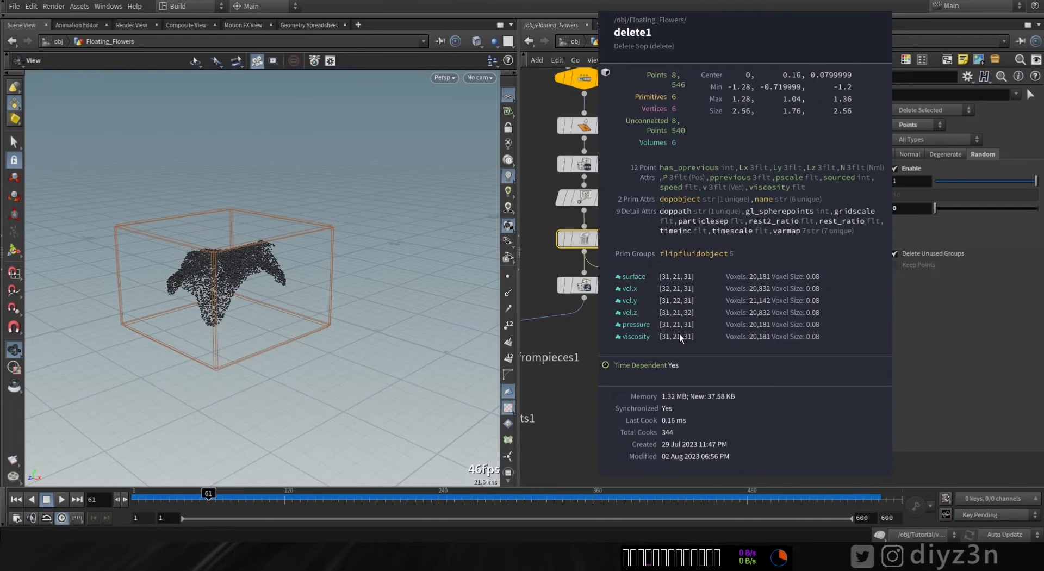
middle_click(688, 297)
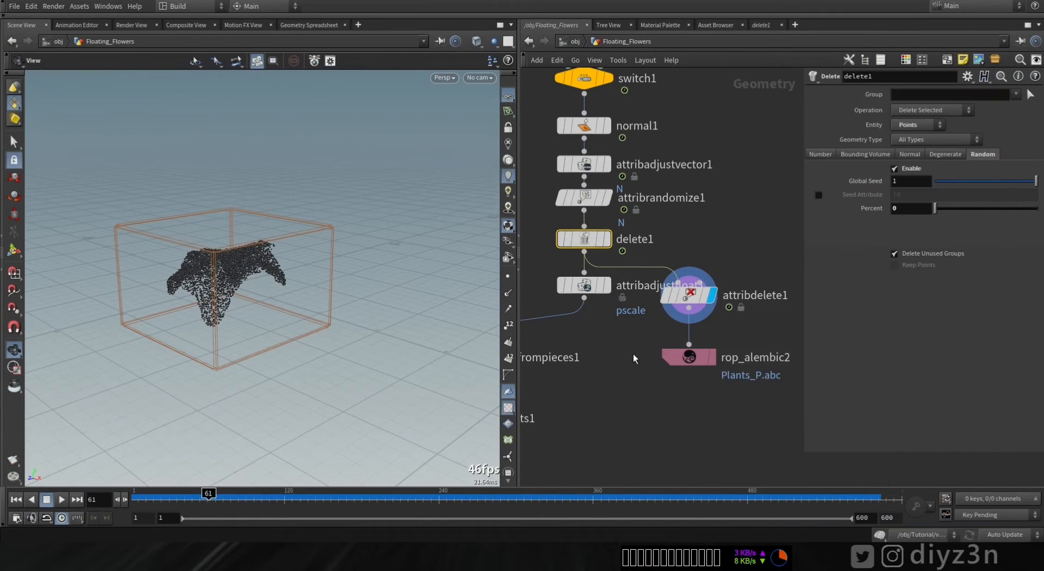
- Switch to Cinema 4D and inspect the Default snowdrop model next to the red rose
middle_click_drag(633, 353, 599, 319)
left_click(655, 326)
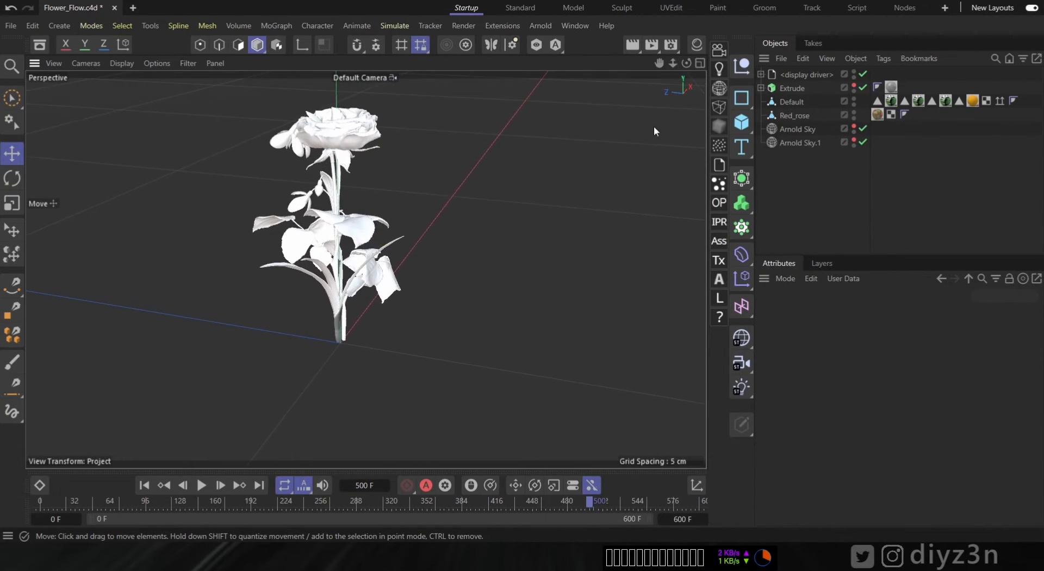
left_click(792, 101)
left_click_drag(348, 332, 471, 364)
left_click_drag(343, 254, 381, 253, "alt")
middle_click_drag(380, 253, 343, 278, "alt")
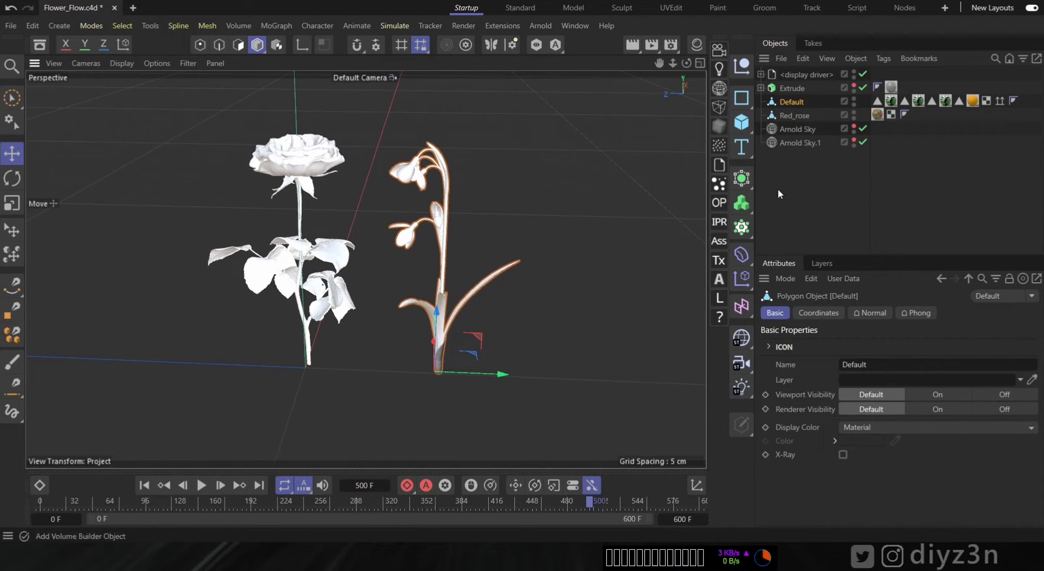
- Inspect the settings of the two Arnold Sky objects
left_click(795, 131)
left_click(800, 143)
left_click(796, 130)
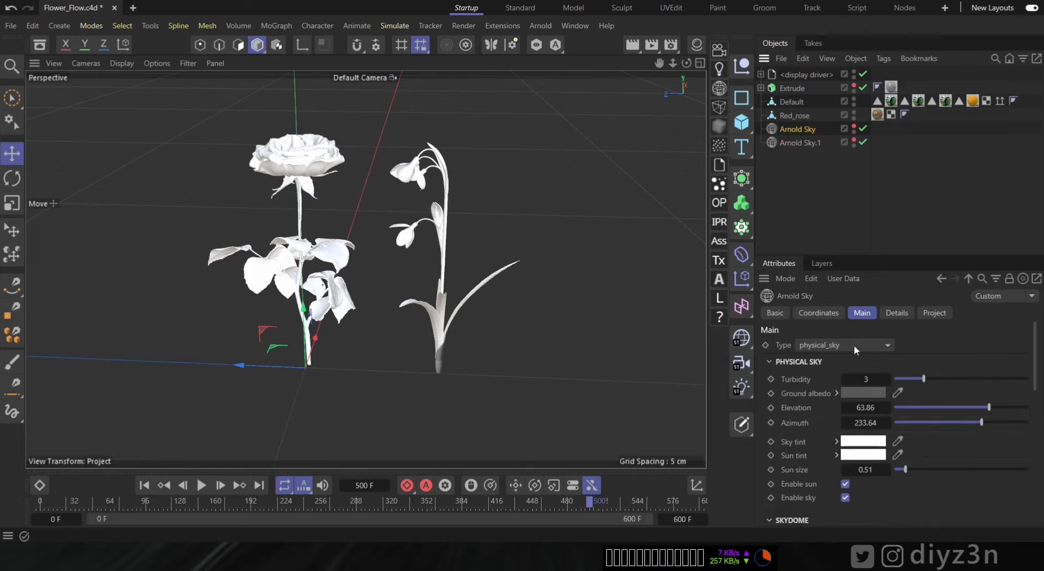
left_click(879, 187)
- Expand the Extrude ground object, enable its generator and hide it in the viewport
left_click(854, 85)
right_click_drag(439, 190, 225, 210, "alt")
left_click_drag(225, 210, 263, 196, "alt")
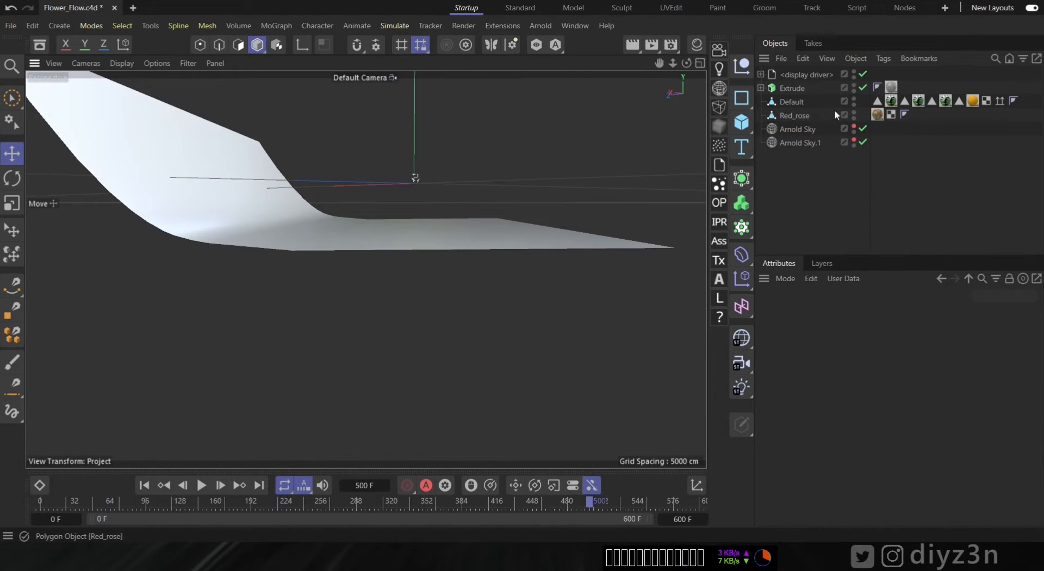
left_click(762, 89)
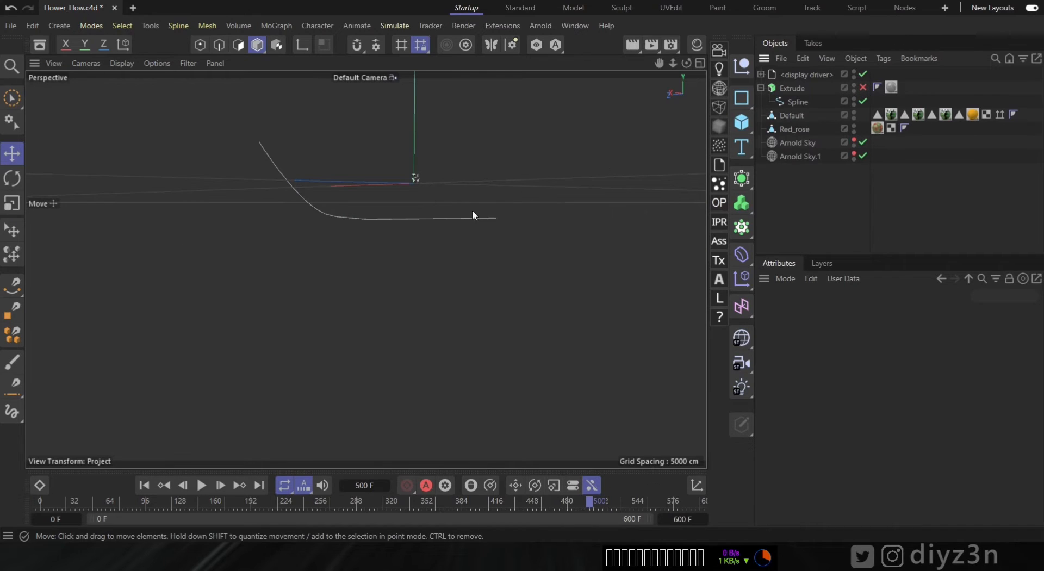
left_click(864, 87)
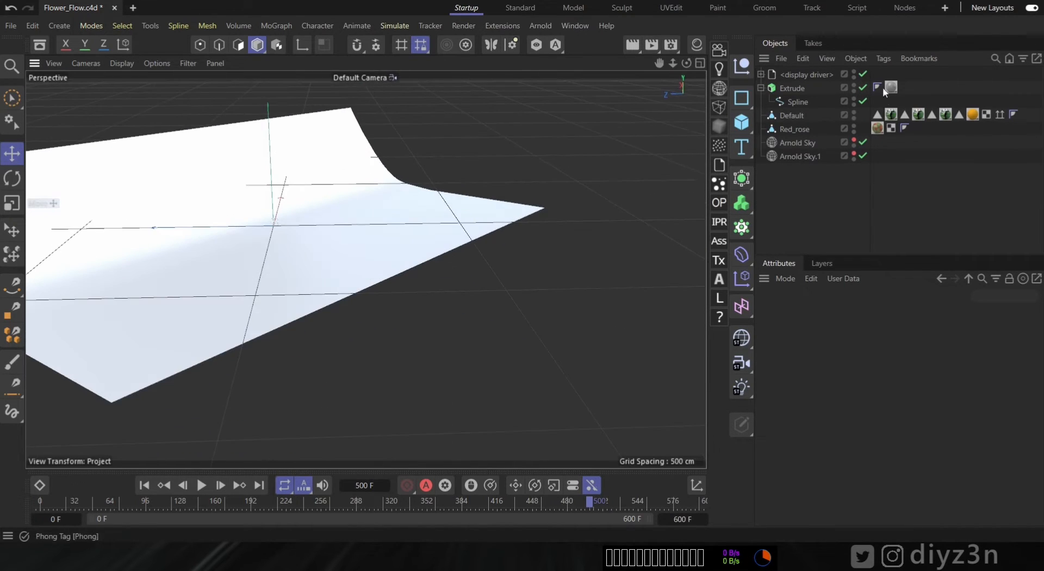
left_click(854, 85)
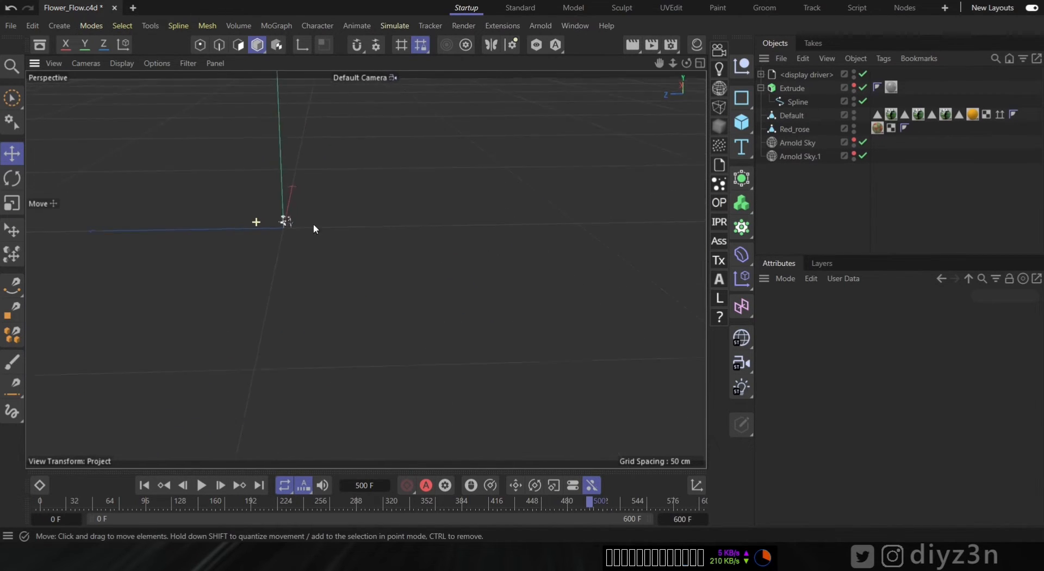
right_click_drag(314, 225, 376, 227, "alt")
right_click_drag(367, 270, 276, 210, "alt")
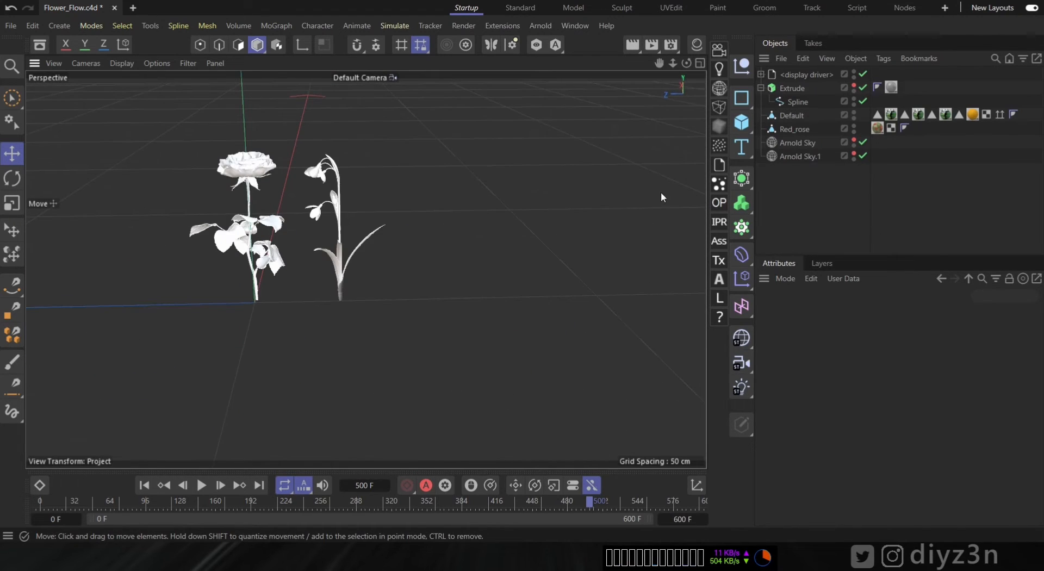
- Preview the rose and snowdrop in an Arnold IPR render, then close the render window
left_click(719, 222)
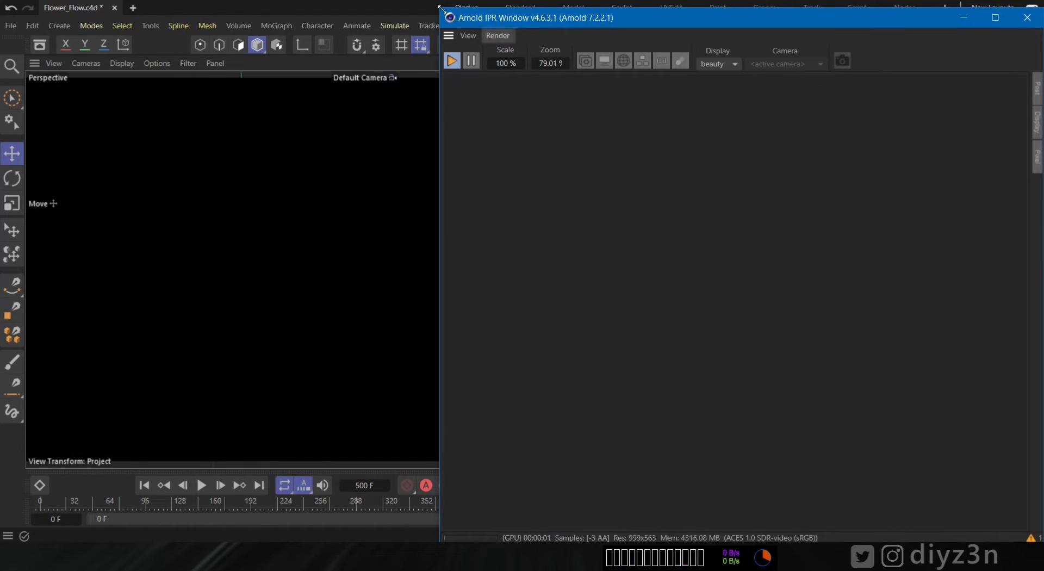
left_click_drag(471, 22, 657, 379)
left_click(250, 193)
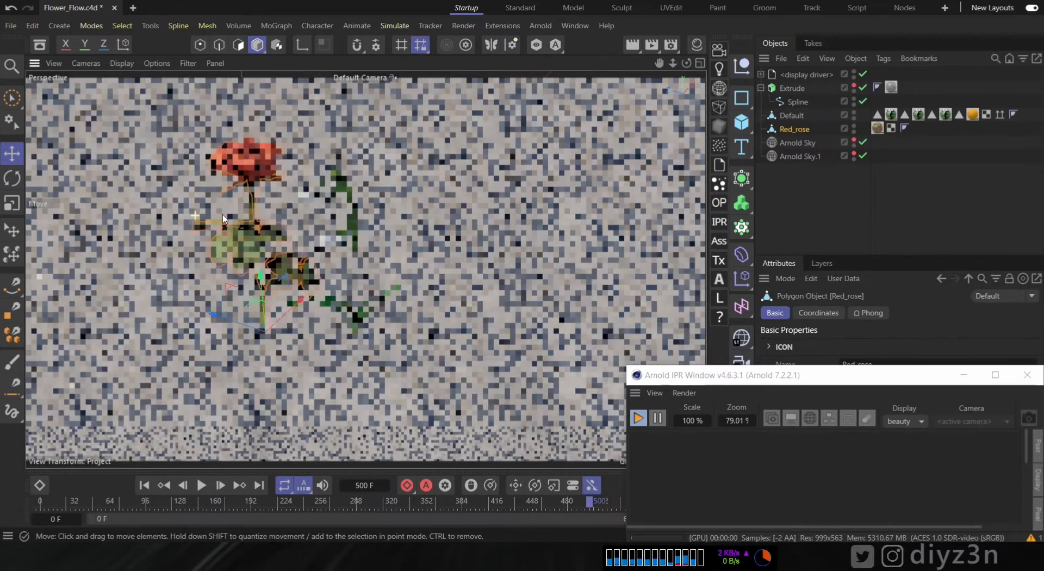
left_click_drag(223, 214, 377, 222, "alt")
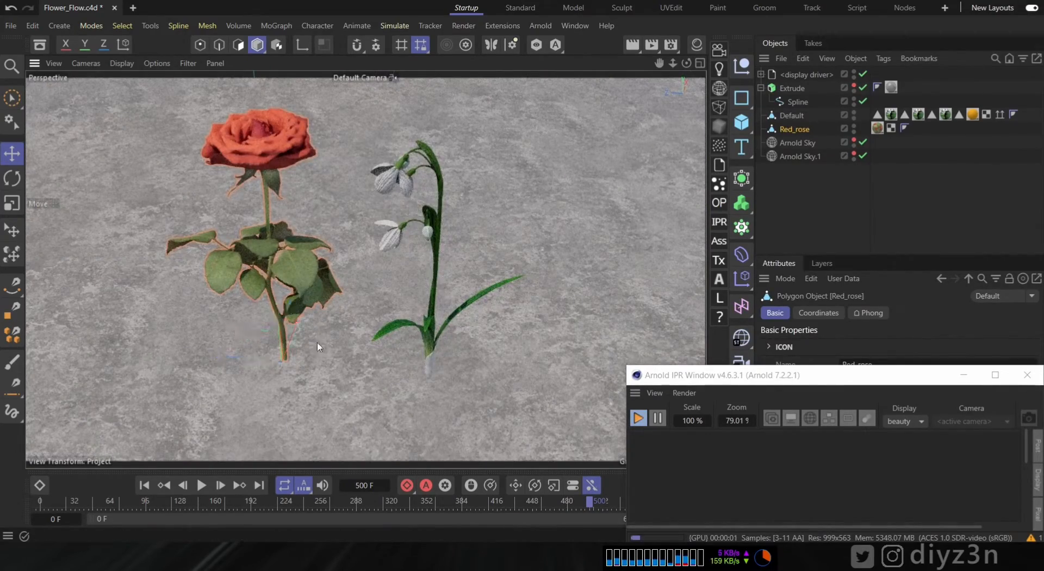
left_click(638, 418)
left_click(1027, 377)
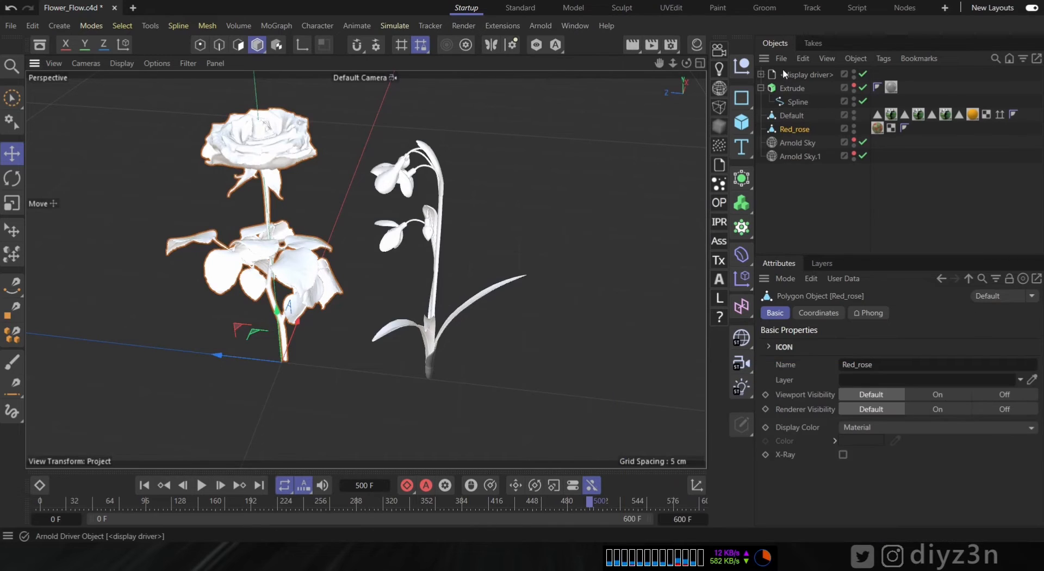
- Import the Plants_P.abc Alembic file in meters with points brought in as polygon objects
left_click(782, 58)
left_click(823, 100)
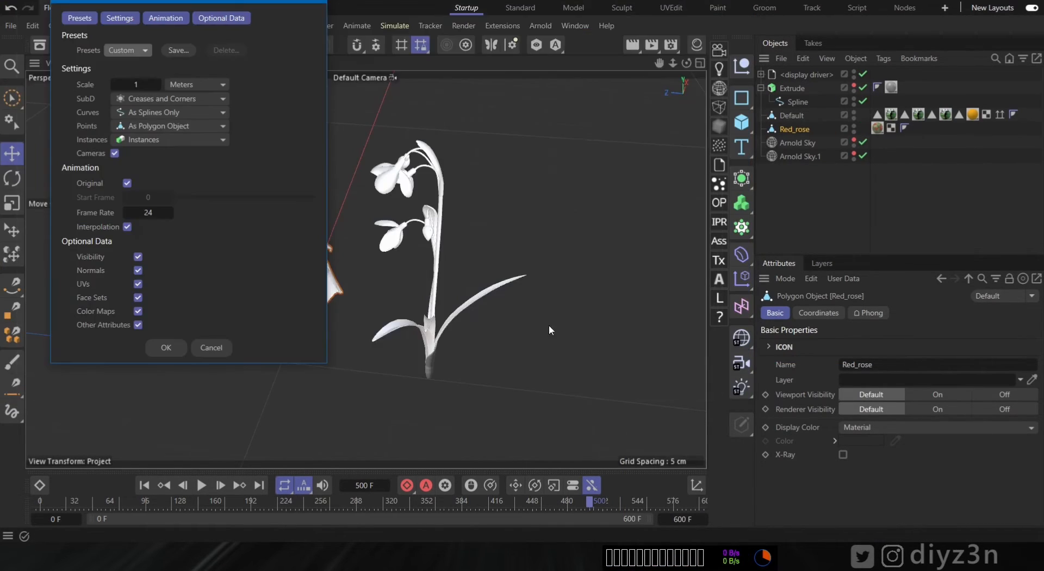
left_click(223, 84)
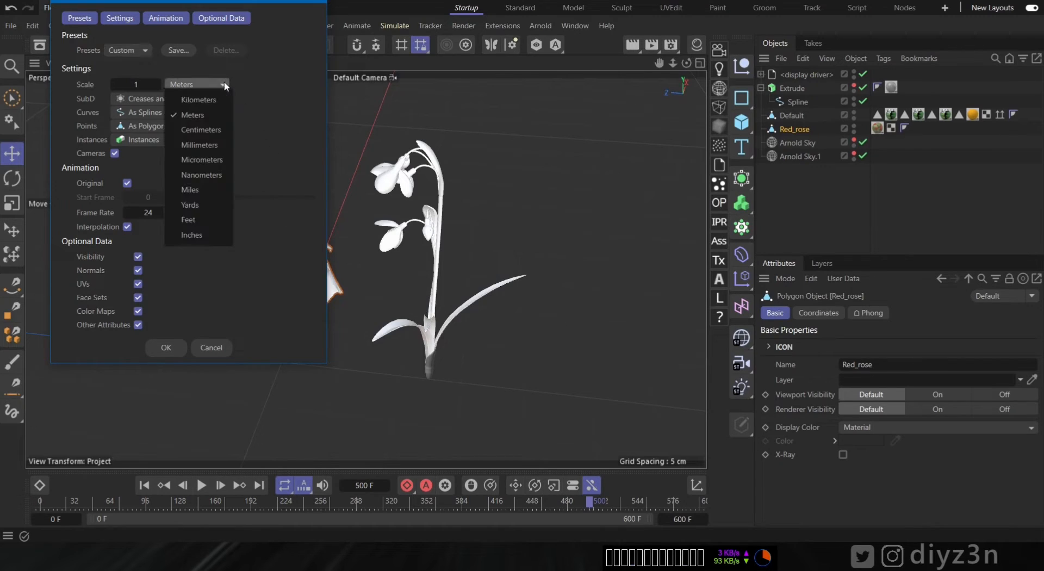
left_click(199, 130)
left_click(201, 84)
left_click(204, 108)
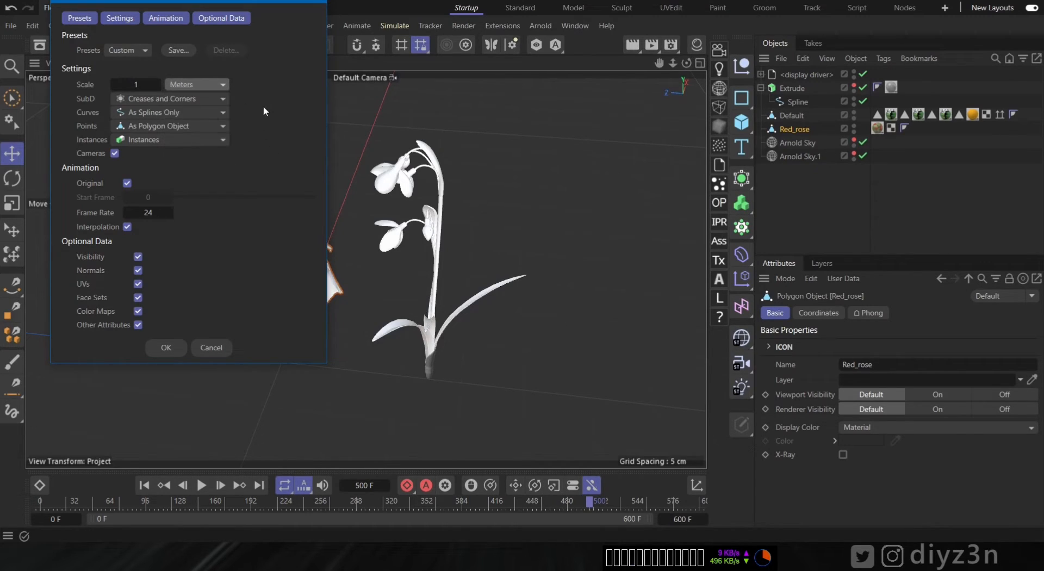
left_click(168, 127)
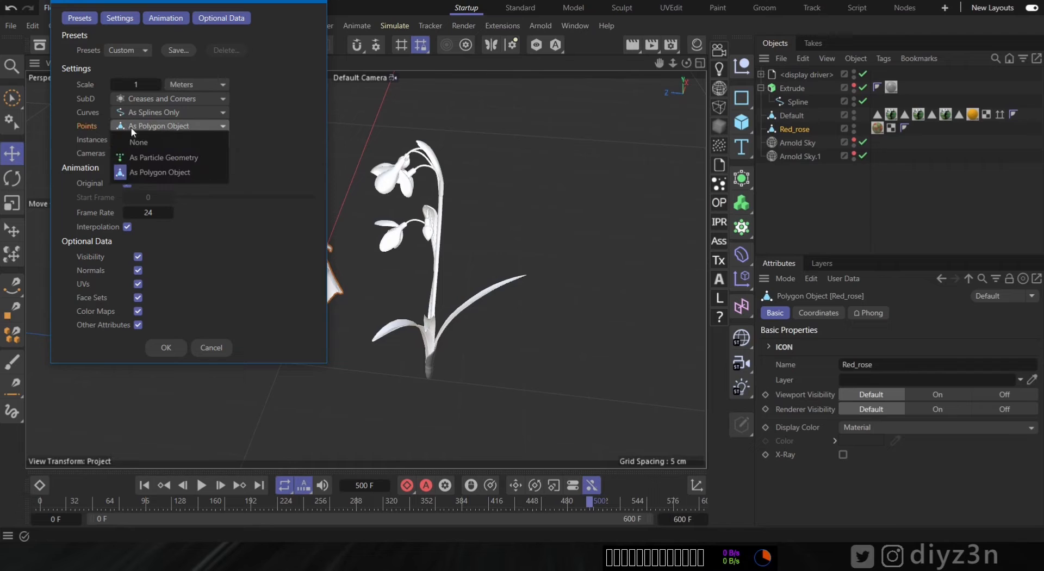
left_click(158, 156)
left_click(144, 126)
left_click(159, 175)
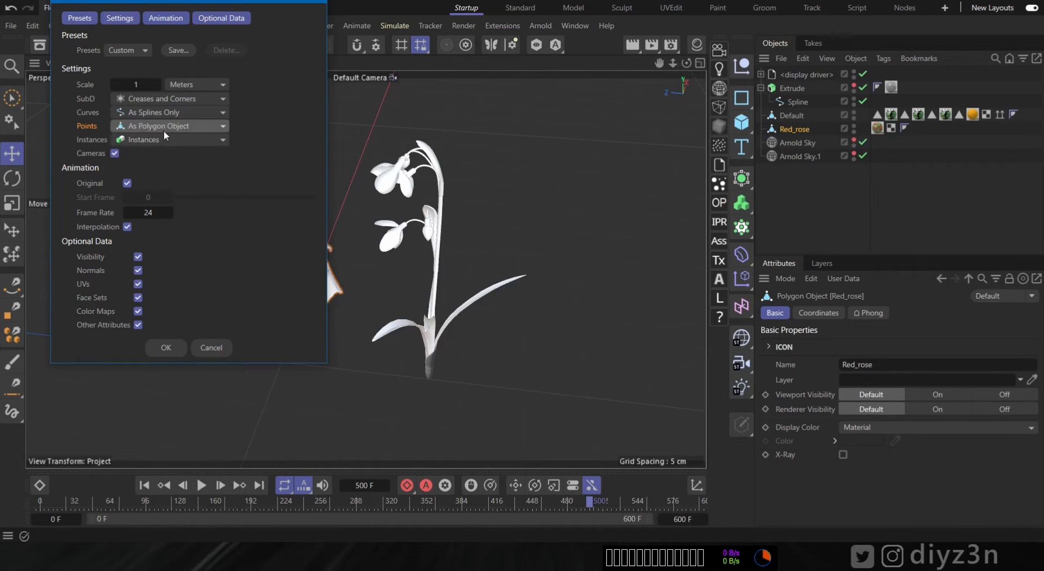
left_click(166, 348)
- Scrub the timeline to frame 448 and examine the imported point cloud
right_click_drag(457, 212, 193, 238, "alt")
left_click_drag(422, 225, 394, 214, "alt")
scroll(389, 205, "down", 4)
middle_click_drag(384, 198, 382, 222, "alt")
left_click_drag(46, 504, 533, 505)
scroll(350, 203, "up", 5)
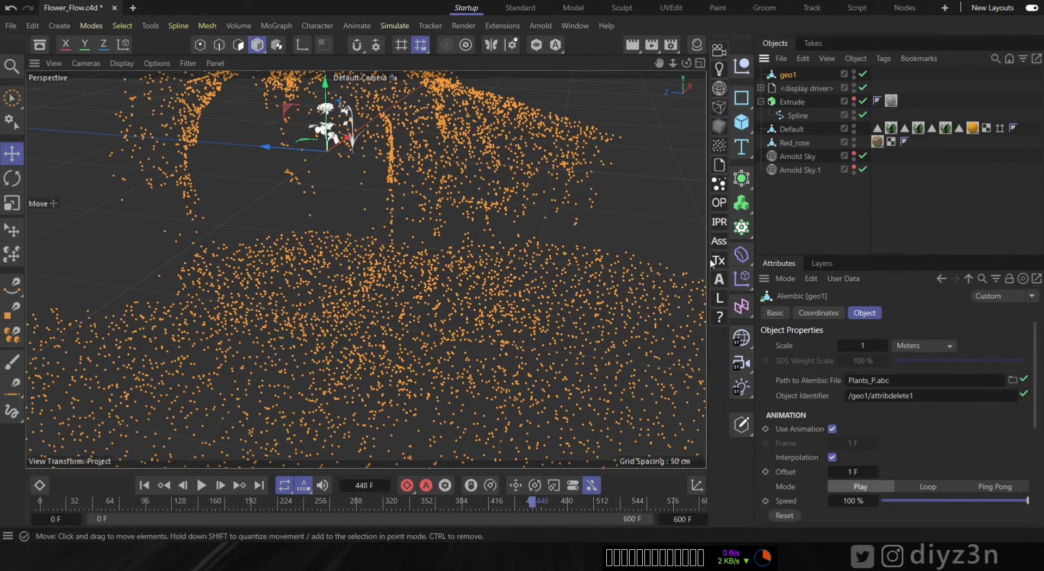
- Add a Cloner object and place geo1 above it in the object list
left_click(742, 228)
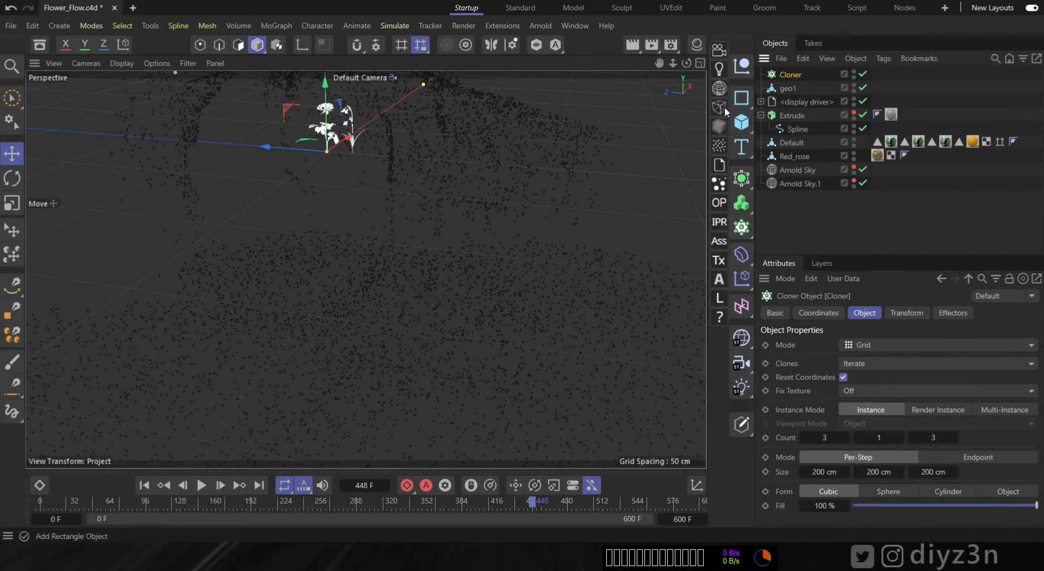
left_click_drag(788, 87, 795, 70)
left_click(792, 76)
left_click(788, 88)
- Add a cube under the Cloner and set its size to 20 cm on all three axes
left_click(742, 123)
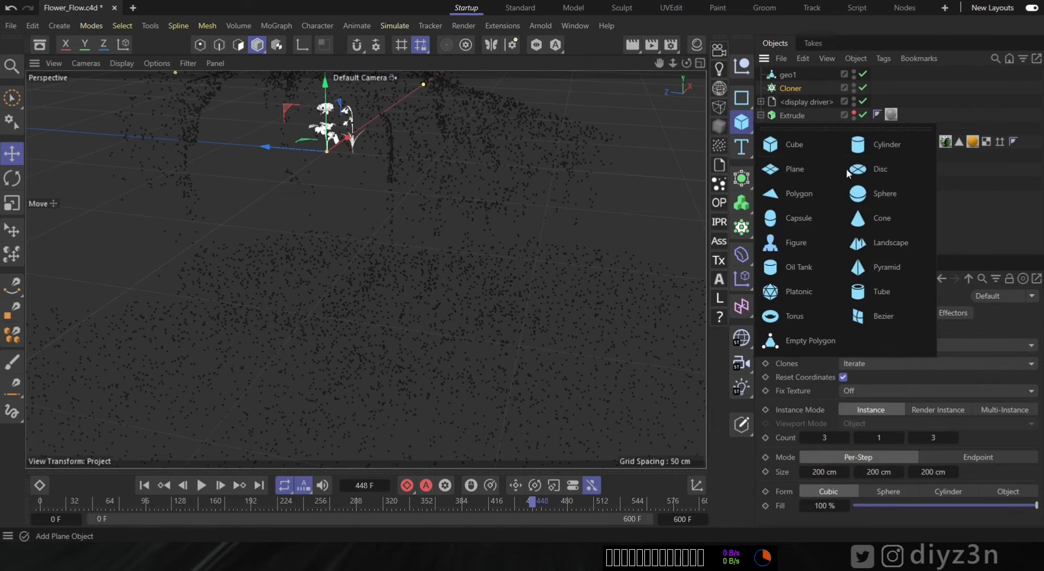
left_click(810, 146)
left_click_drag(791, 92, 794, 103)
double_click(866, 350)
type("20")
key("Tab")
type("20")
key("Tab")
key("Tab")
double_click(860, 378)
type("20")
key("Return")
- Set the Cloner to Object mode using geo1, distributing clones on its vertices
right_click_drag(356, 169, 309, 186, "alt")
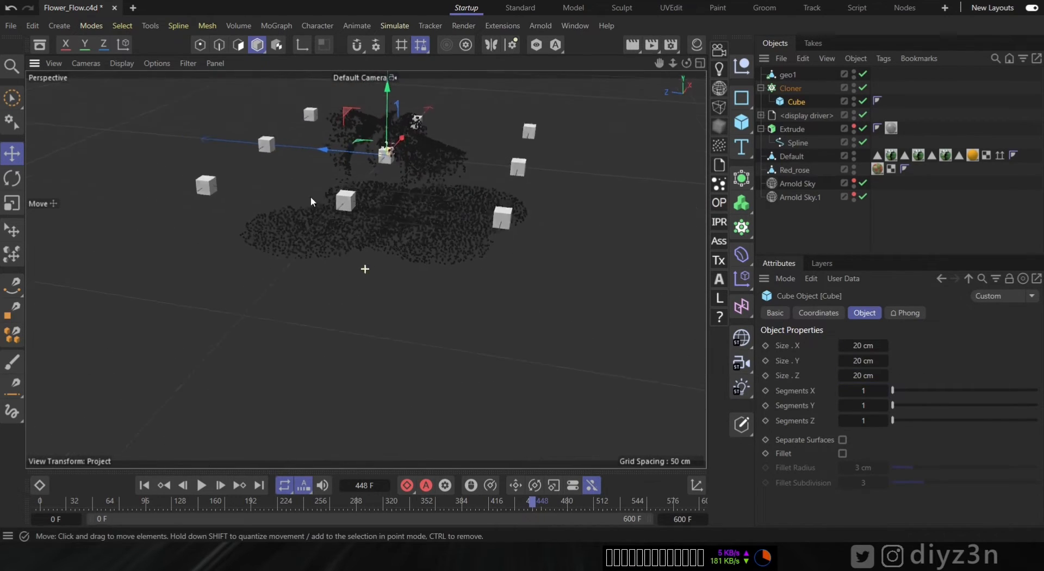
left_click_drag(309, 185, 355, 302, "alt")
left_click(808, 88)
left_click(861, 347)
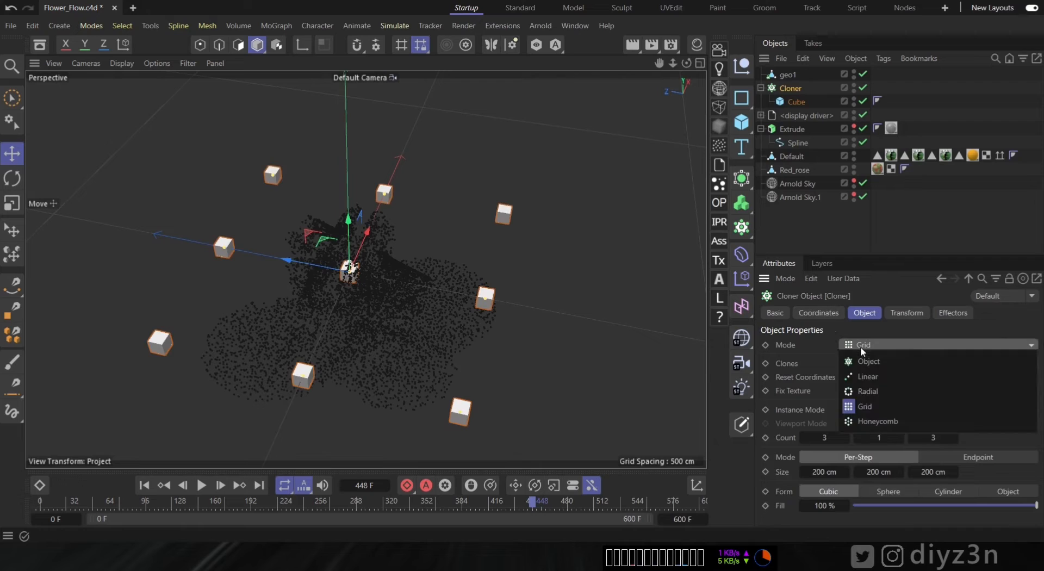
left_click(877, 346)
left_click(876, 348)
left_click(873, 358)
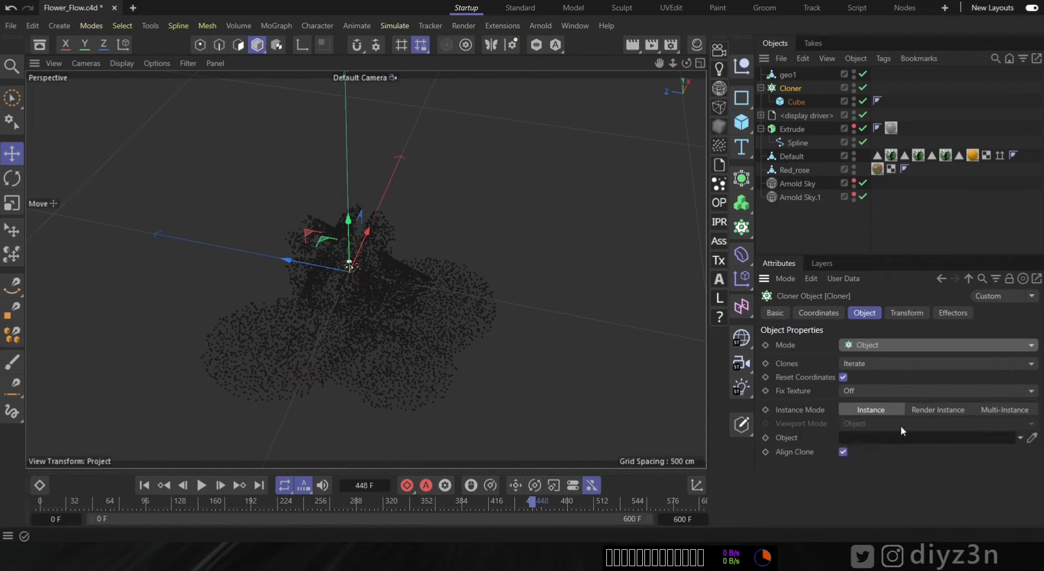
left_click_drag(787, 75, 881, 438)
scroll(795, 452, "down", 2)
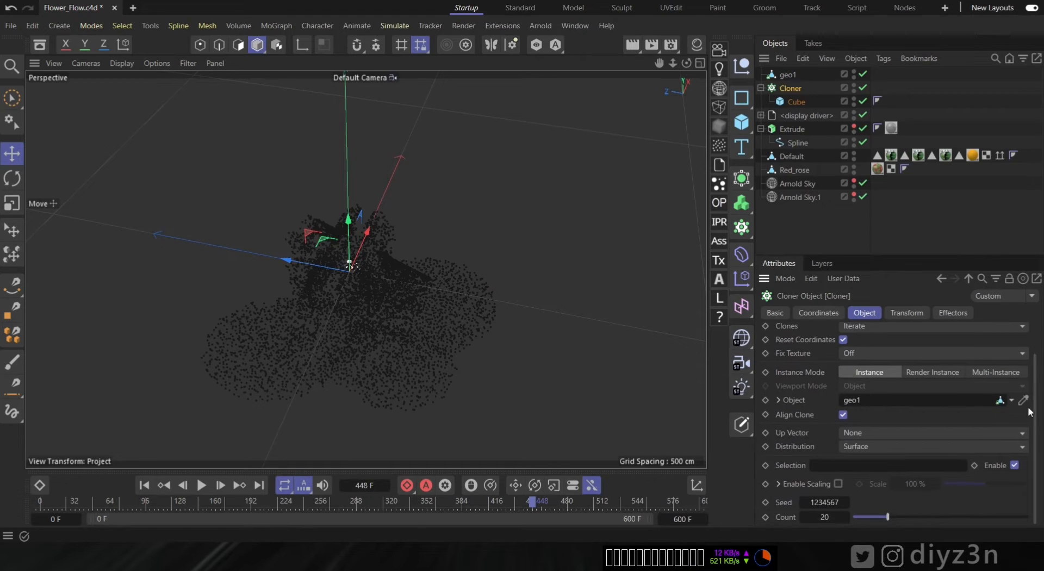
left_click(857, 447)
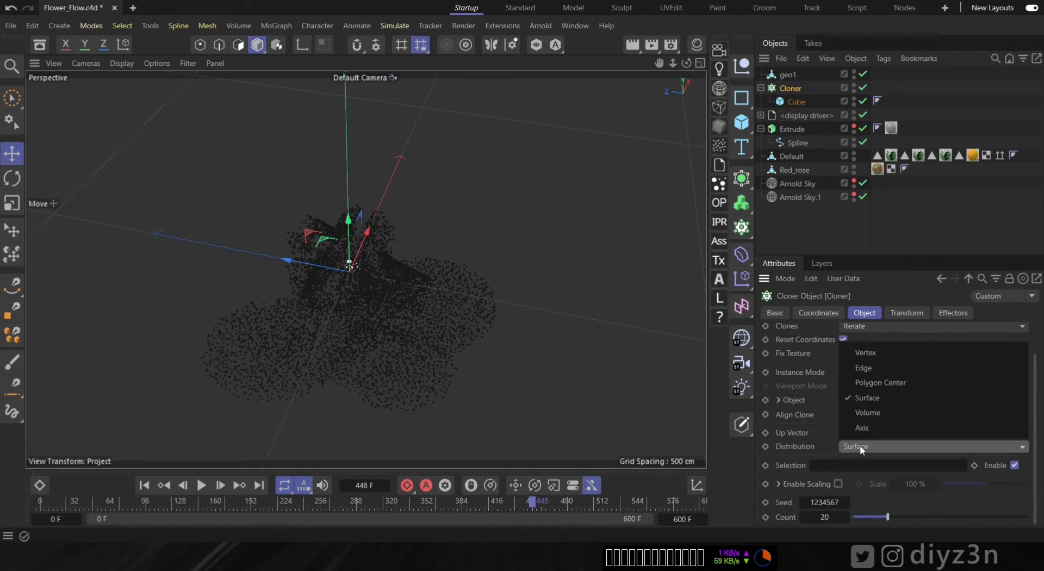
left_click(873, 355)
- Switch the Cloner's instance mode to Multi-Instance
left_click_drag(501, 343, 477, 294, "alt")
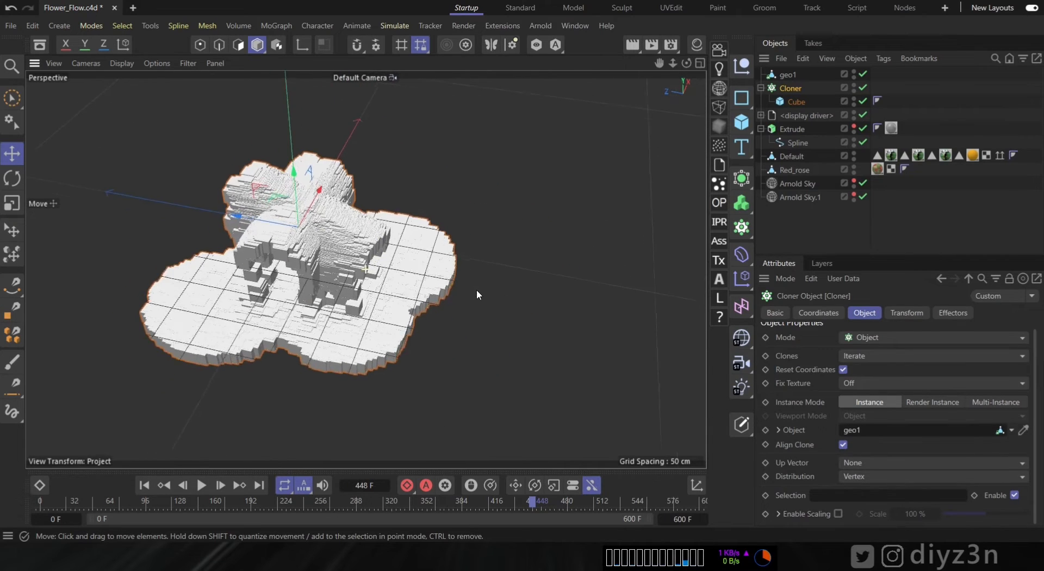
left_click(994, 403)
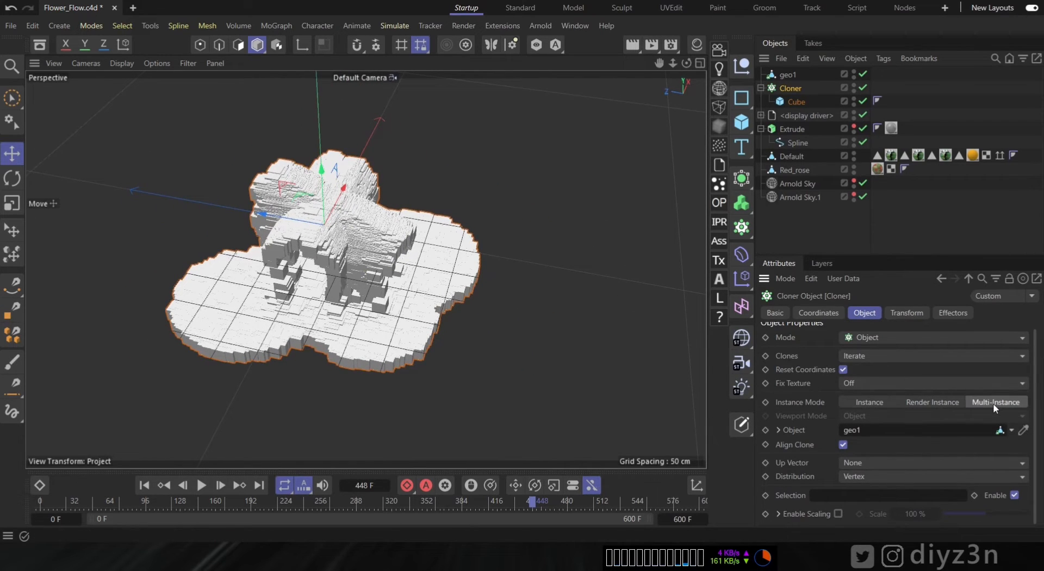
mouse_move(435, 198)
middle_mouse_down("alt")
mouse_move(409, 195)
mouse_move(454, 199)
middle_mouse_up("alt")
right_click_drag(454, 199, 555, 216, "alt")
left_click_drag(391, 262, 326, 233, "alt")
middle_click_drag(327, 233, 385, 228, "alt")
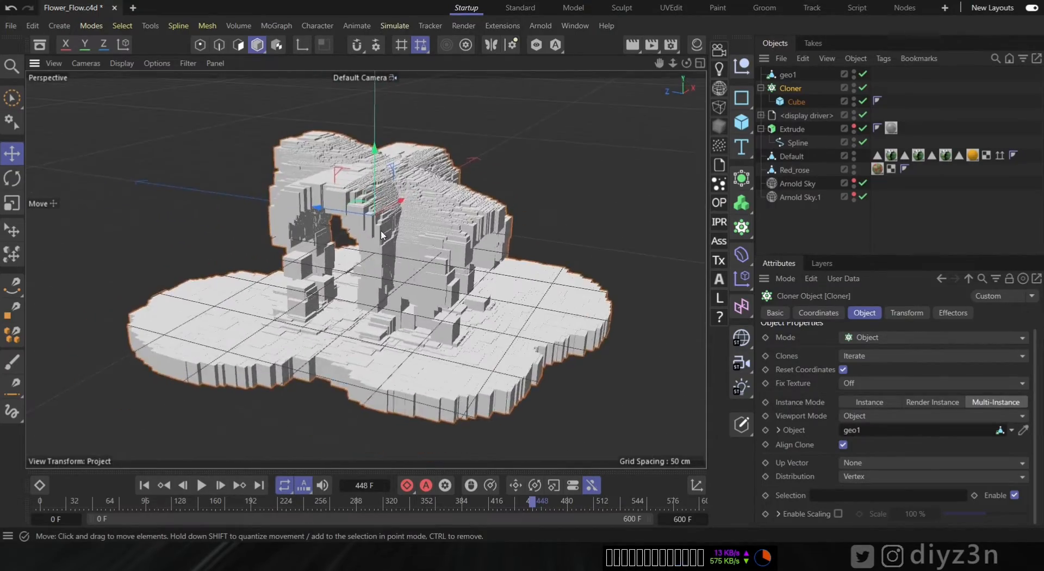
right_click_drag(385, 229, 417, 248, "alt")
middle_click_drag(417, 248, 427, 191, "alt")
left_click_drag(348, 300, 414, 223, "alt")
middle_click_drag(414, 223, 418, 290, "alt")
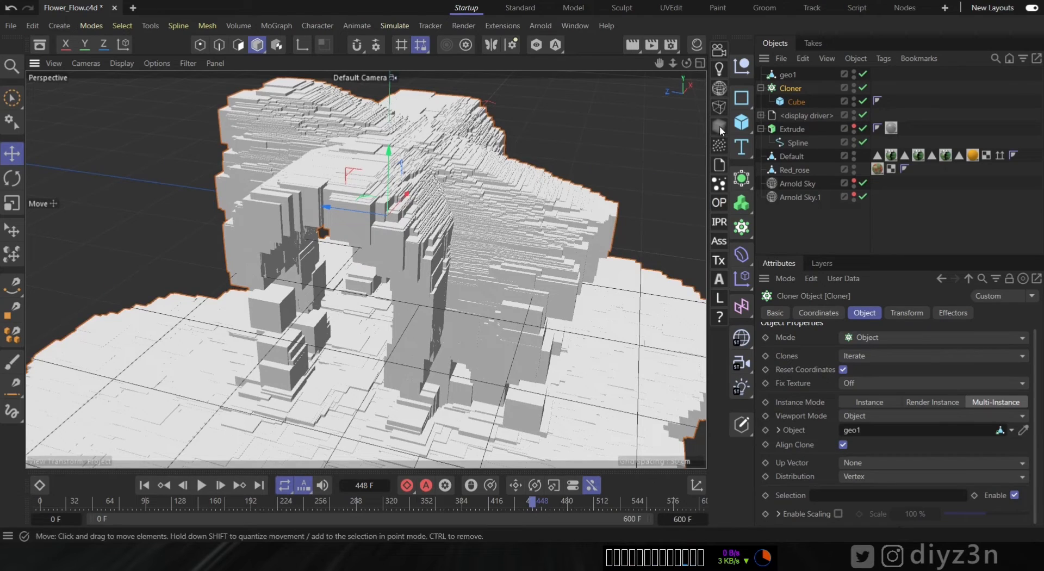
- Move Red_rose under the Cloner and delete the cube clone
left_click(806, 106)
left_click_drag(798, 170, 804, 106)
left_click(801, 113)
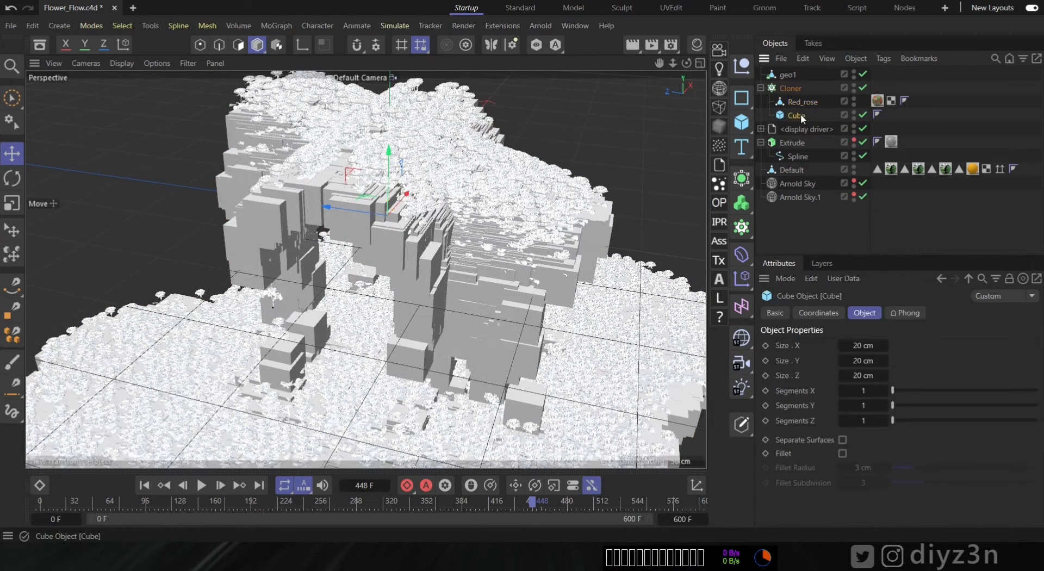
key("Delete")
- Examine the cloned roses up close in the viewport
right_click_drag(494, 409, 583, 396, "alt")
left_click_drag(417, 325, 305, 293, "alt")
right_click_drag(304, 292, 345, 298, "alt")
left_click_drag(346, 298, 499, 256, "alt")
left_click_drag(526, 207, 476, 250, "alt")
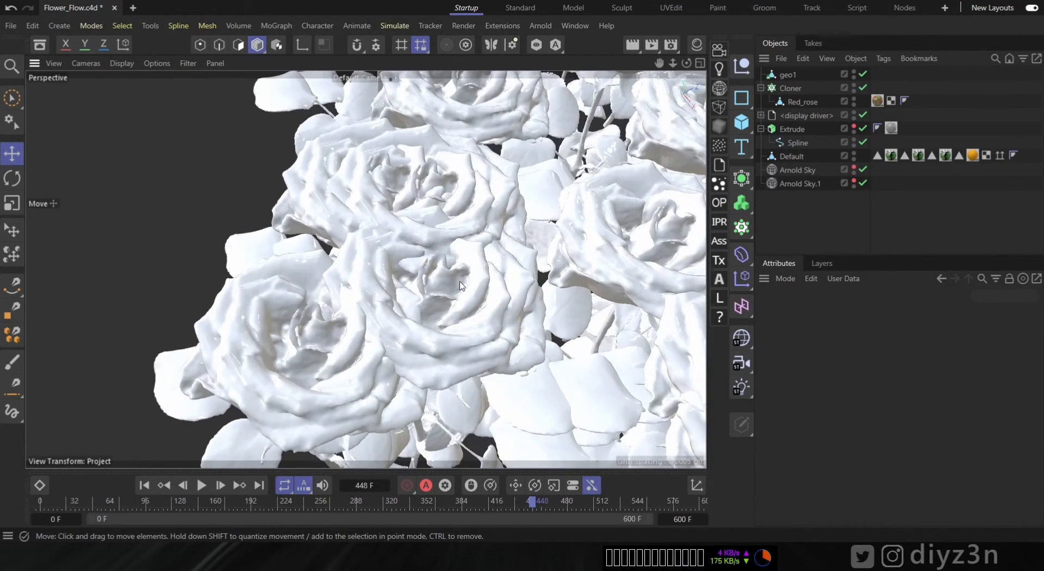
left_click(785, 156)
left_click(799, 90)
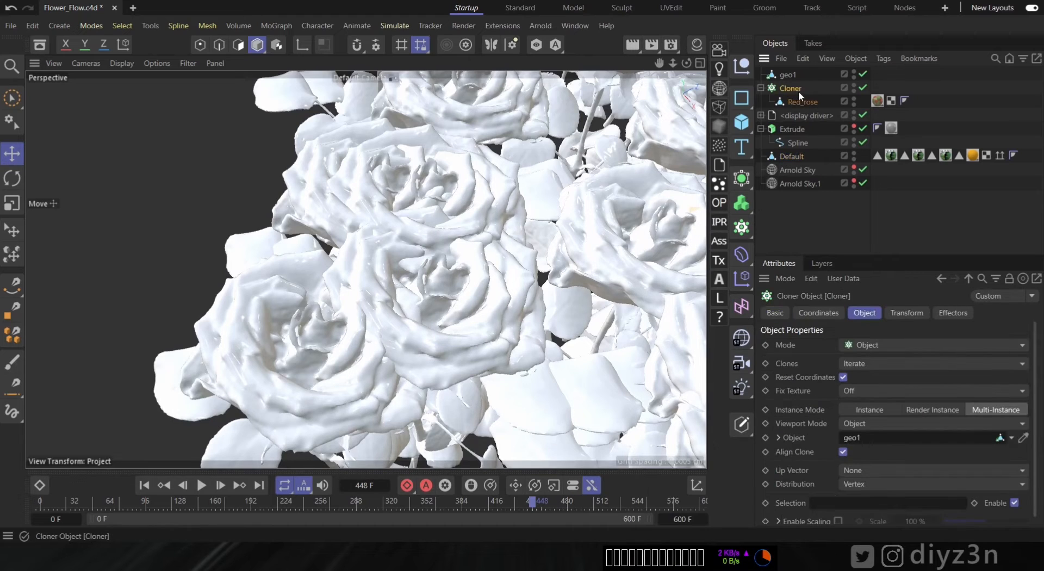
middle_click_drag(523, 234, 460, 260, "alt")
left_click(792, 159)
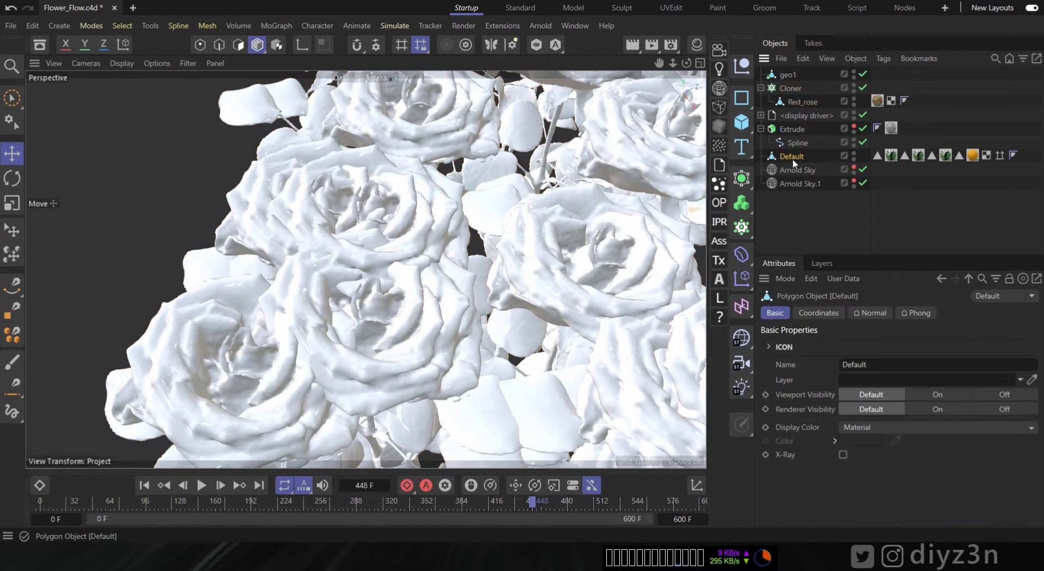
- Add a Push Apart effector to the Cloner
left_click(792, 89)
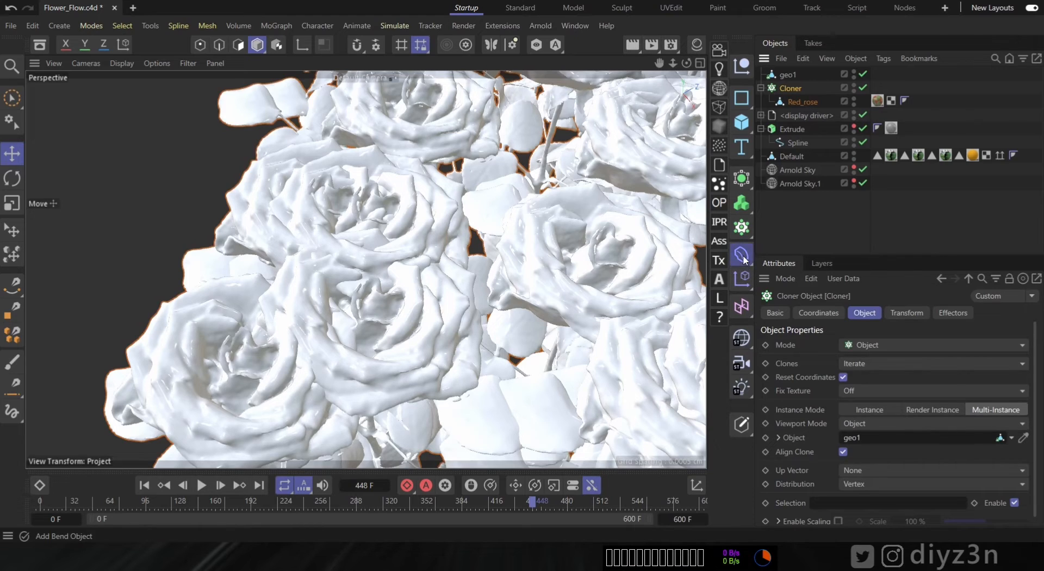
left_click(742, 279)
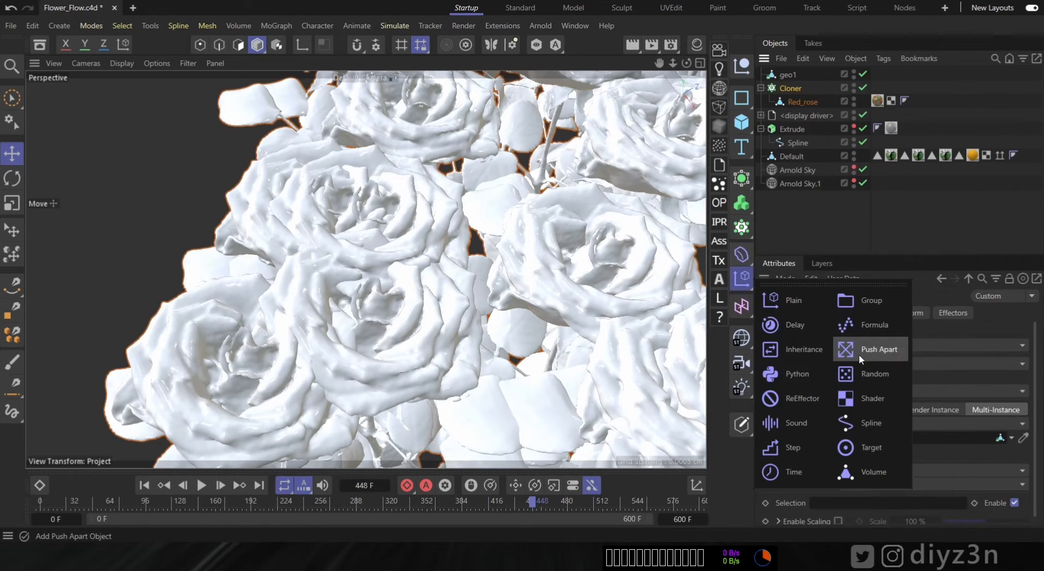
left_click(881, 350)
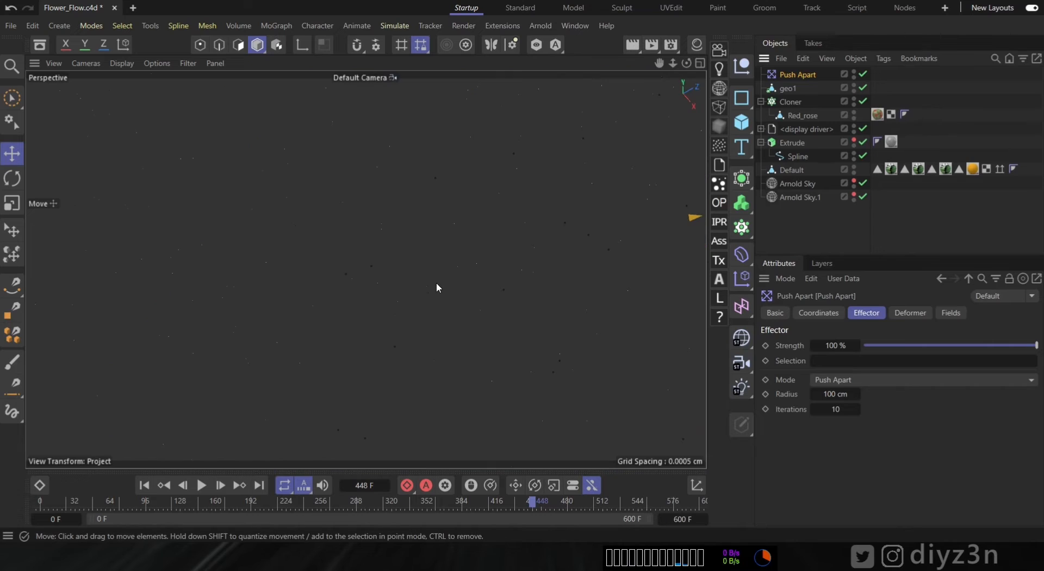
- Test the Push Apart effector's radius at 1, 3 and 4 cm, settling on 3 cm
left_click(790, 102)
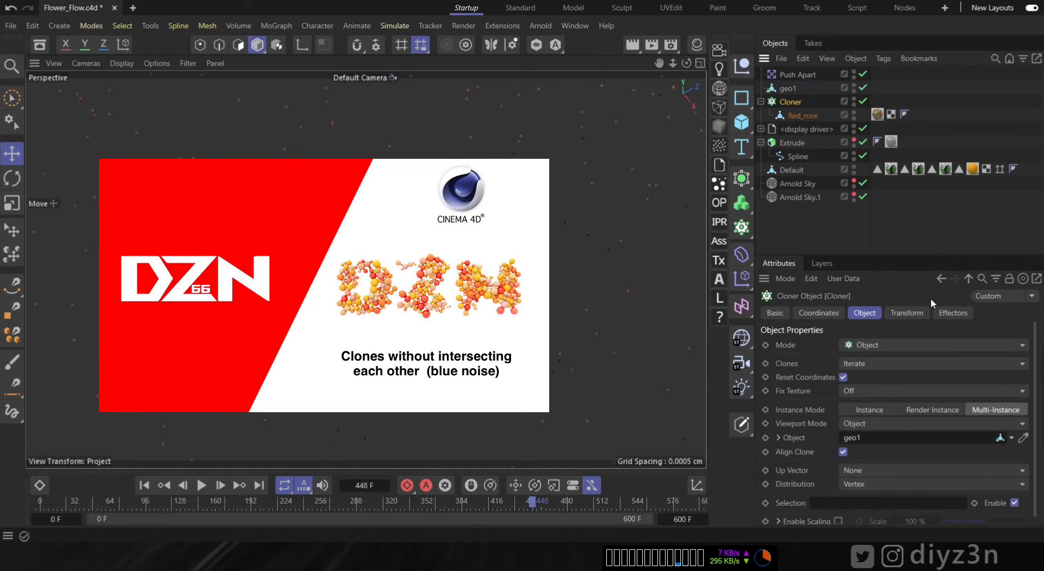
left_click(949, 313)
left_click(798, 75)
left_click(836, 394)
type("1")
key("Return")
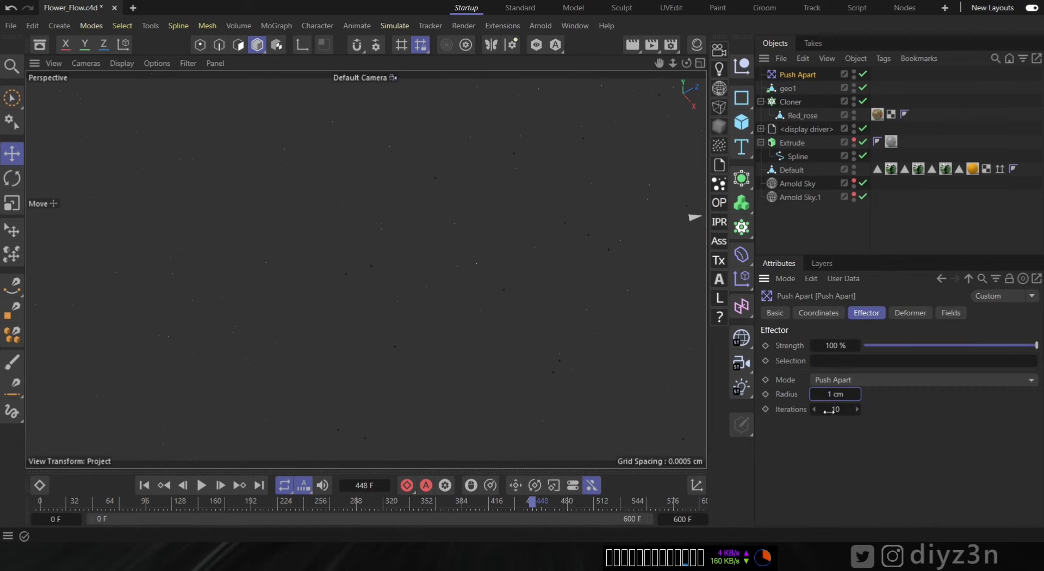
left_click_drag(820, 394, 901, 436)
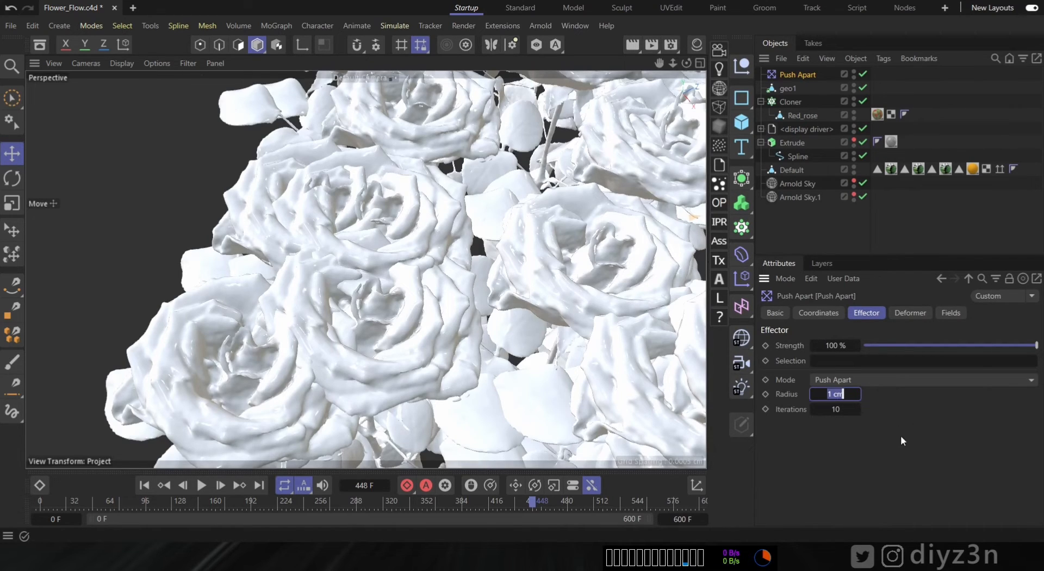
type("3")
key("Return")
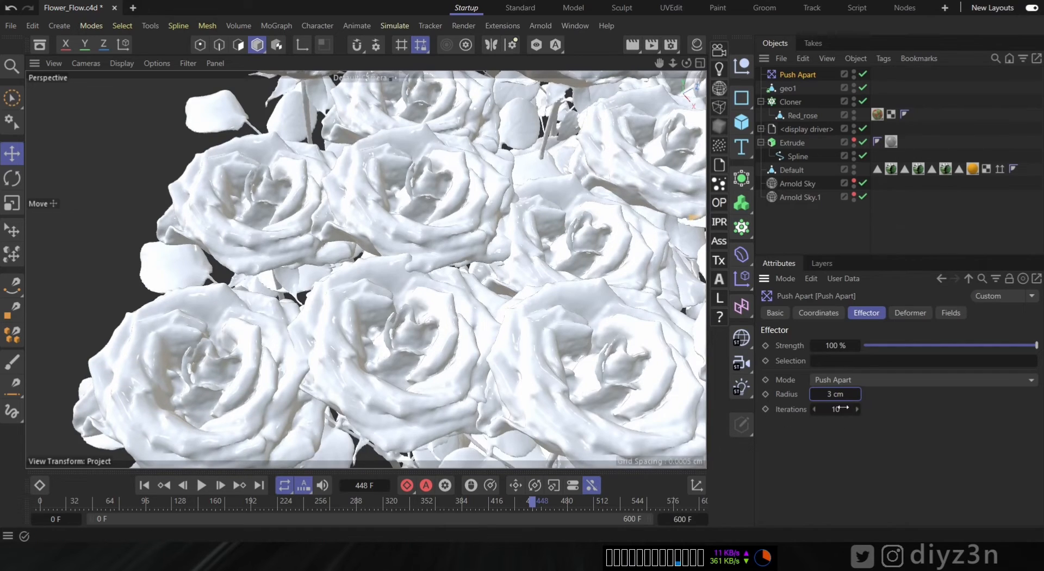
left_click_drag(822, 394, 919, 449)
type("4")
key("Return")
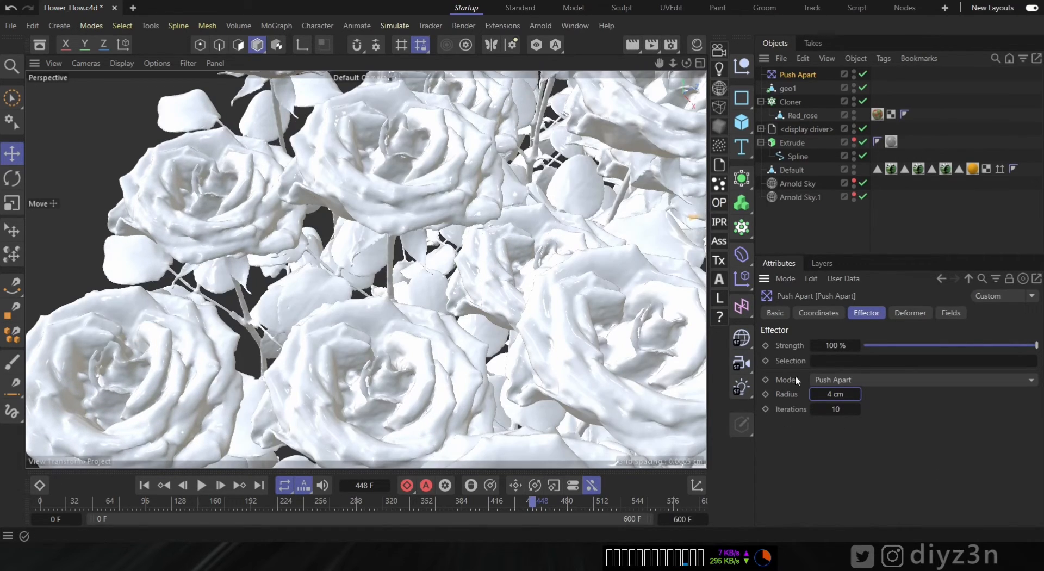
left_click_drag(824, 394, 935, 430)
type("3")
key("Return")
- Examine the spacing of the pushed-apart roses across the viewport
scroll(522, 297, "down", 10)
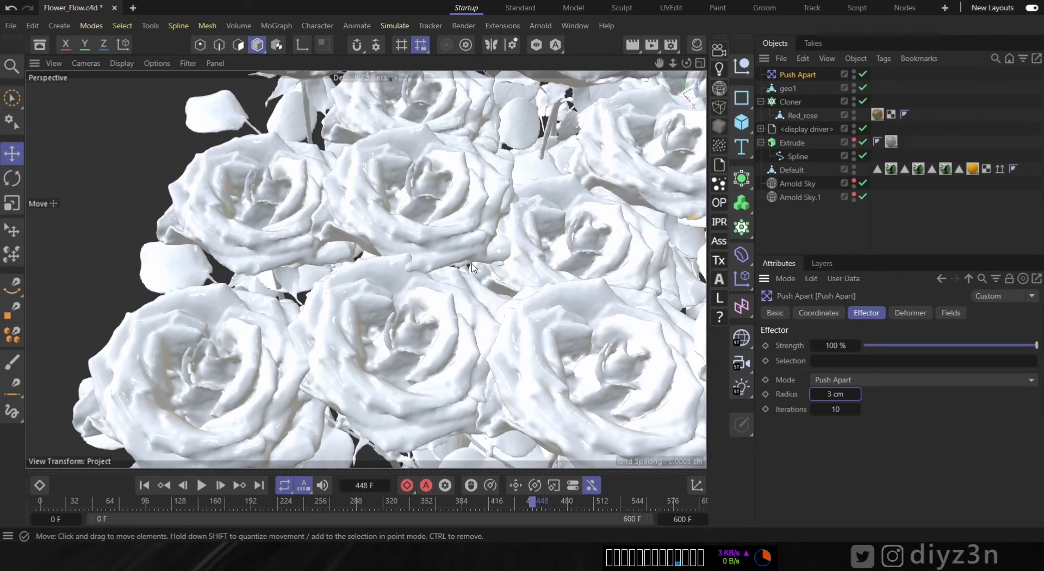
left_click_drag(531, 286, 478, 214, "alt")
scroll(436, 213, "down", 6)
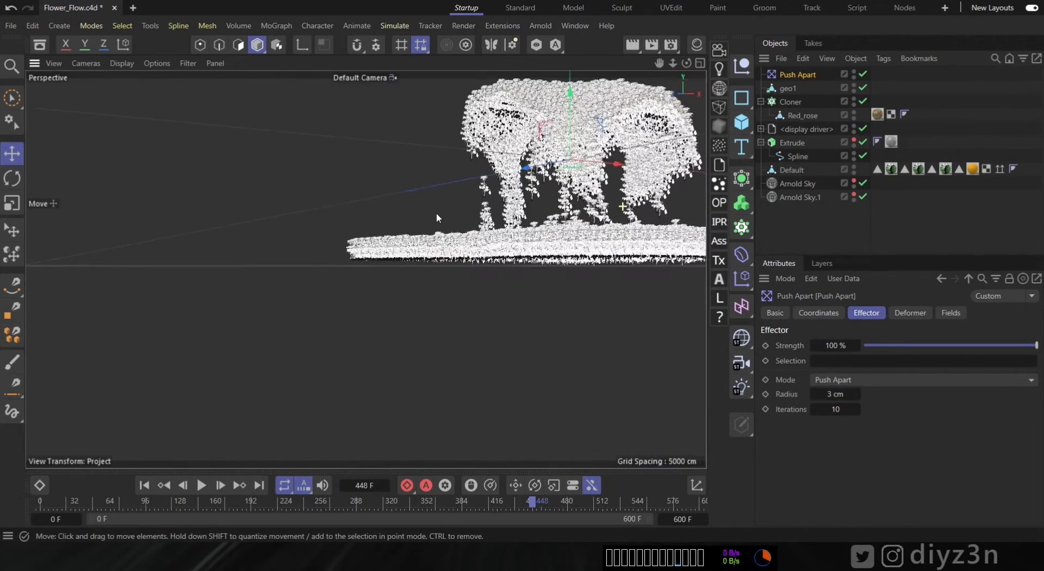
middle_click_drag(513, 282, 510, 303, "alt")
left_click_drag(510, 303, 458, 299, "alt")
scroll(566, 341, "up", 4)
scroll(417, 348, "up", 10)
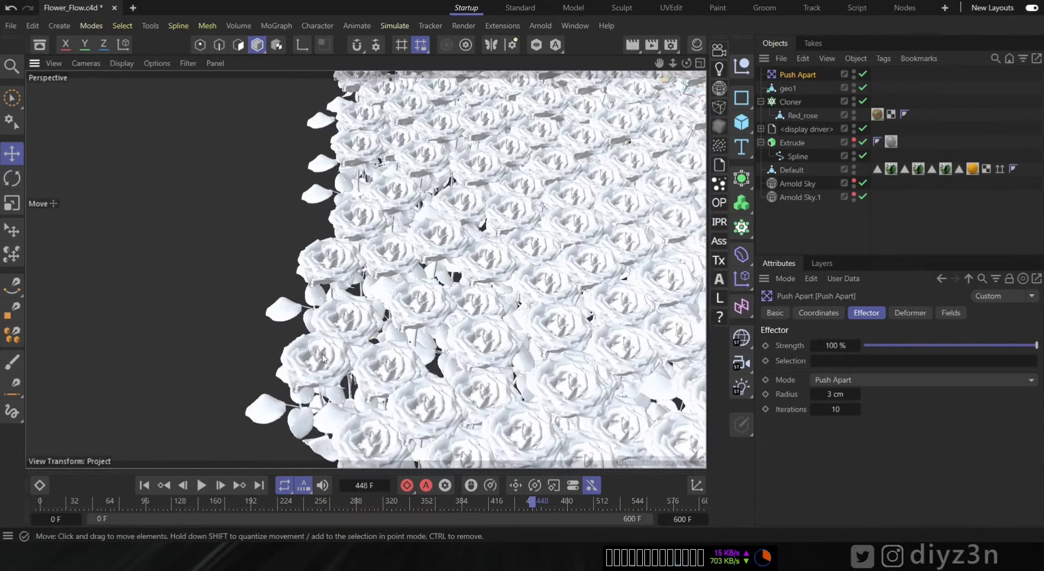
left_click_drag(333, 310, 348, 291, "alt")
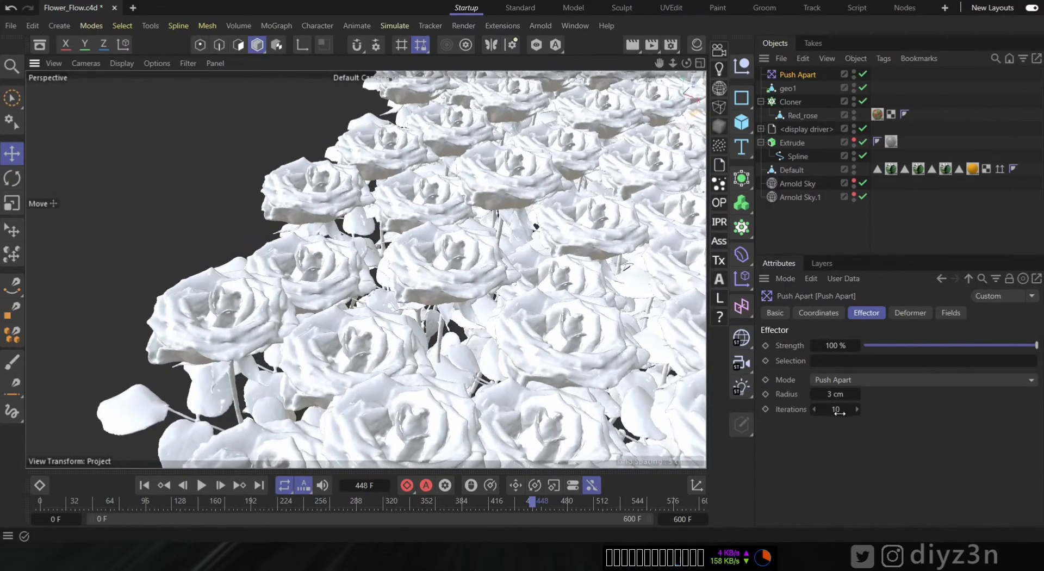
- Add a Random effector to the Cloner
left_click(791, 102)
left_click_drag(510, 271, 544, 214, "alt")
scroll(544, 215, "up", 5)
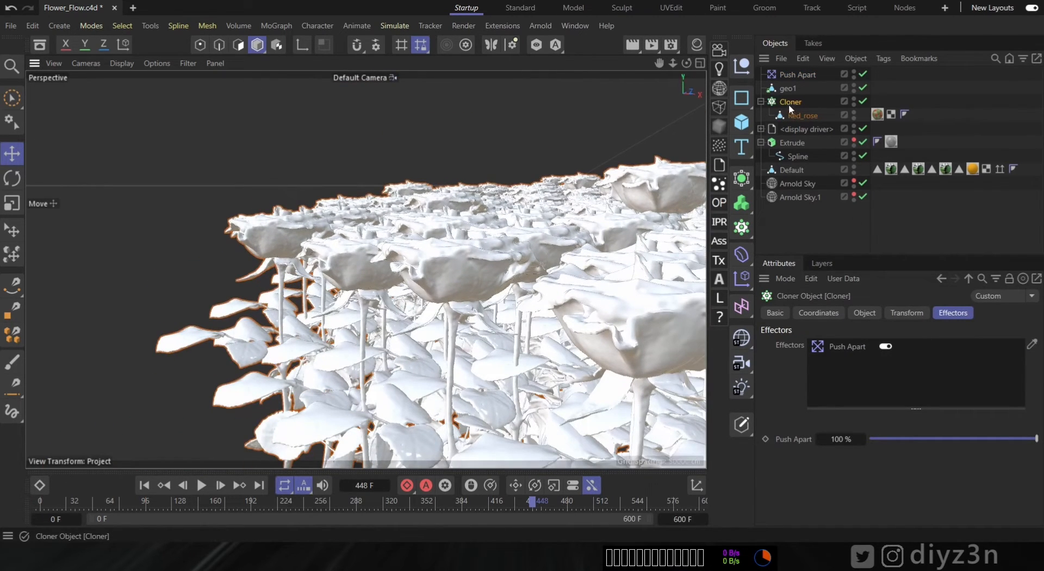
left_click(743, 280)
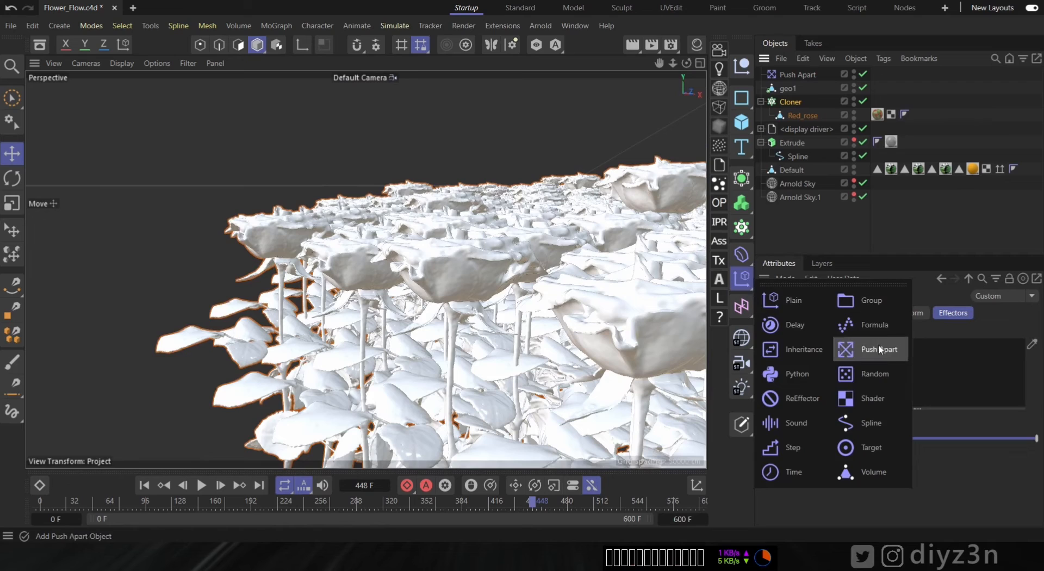
left_click(874, 374)
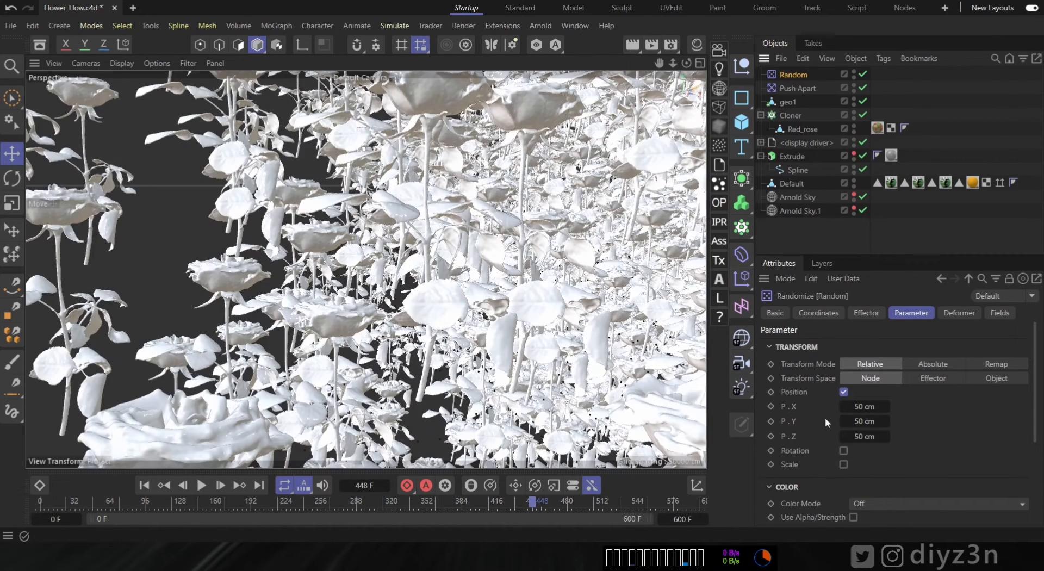
- Make the Random effector randomize rotation only, with R.H 15°, R.P 15° and R.B 30°
left_click(844, 392)
left_click(843, 405)
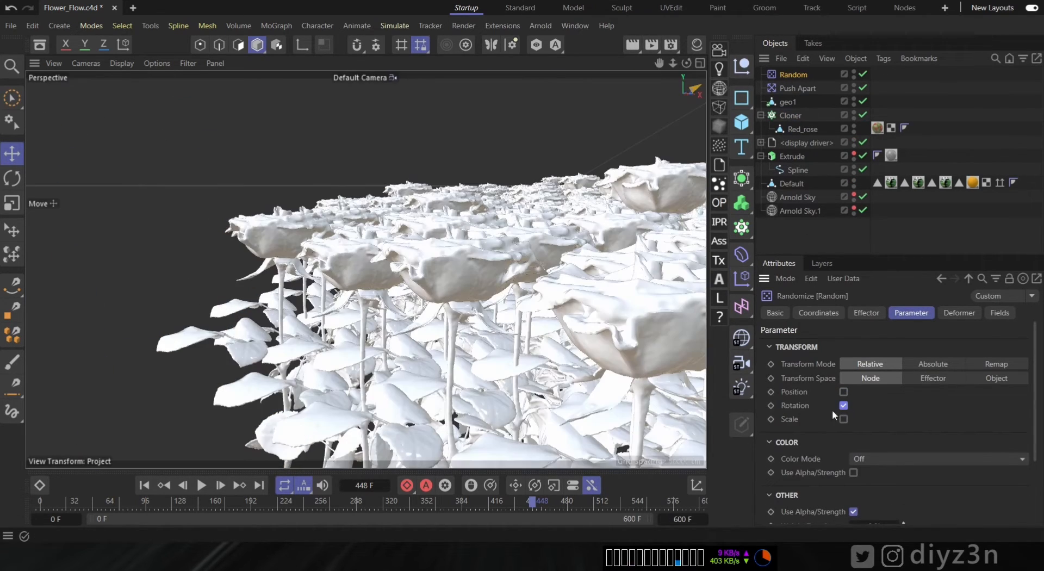
left_click(865, 435)
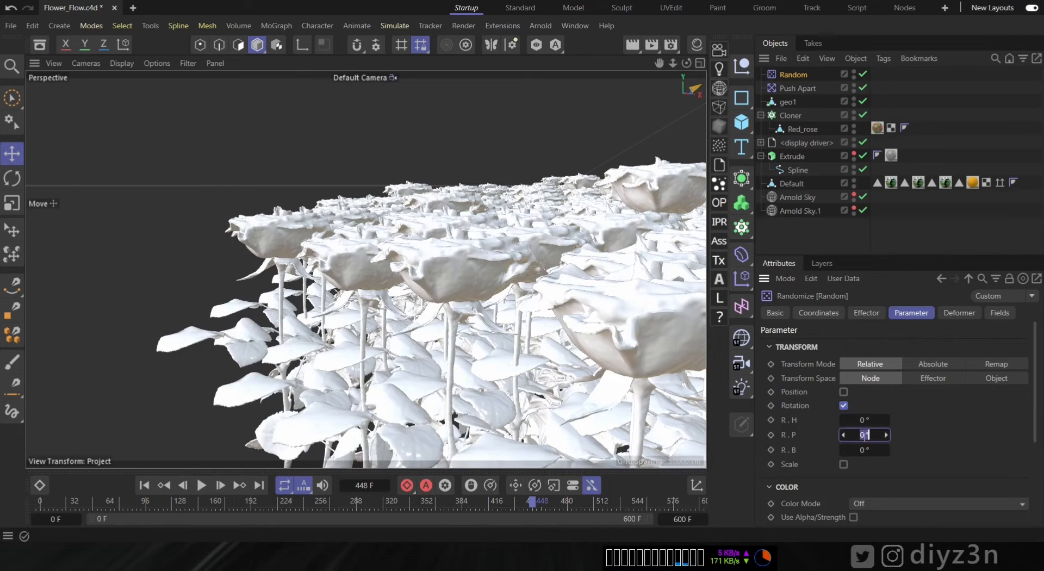
type("15")
key("Return")
left_click(865, 420)
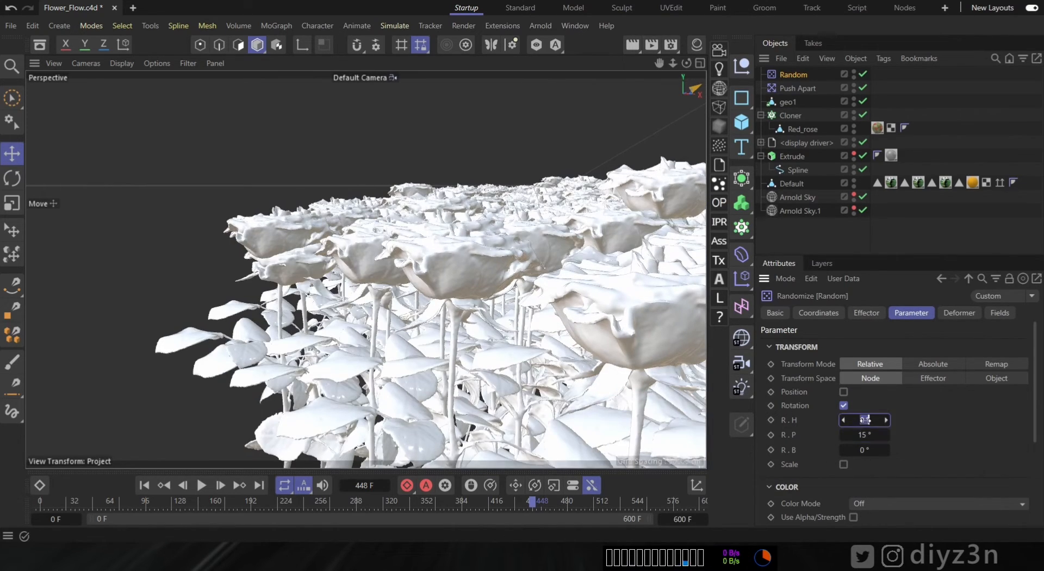
key("Return")
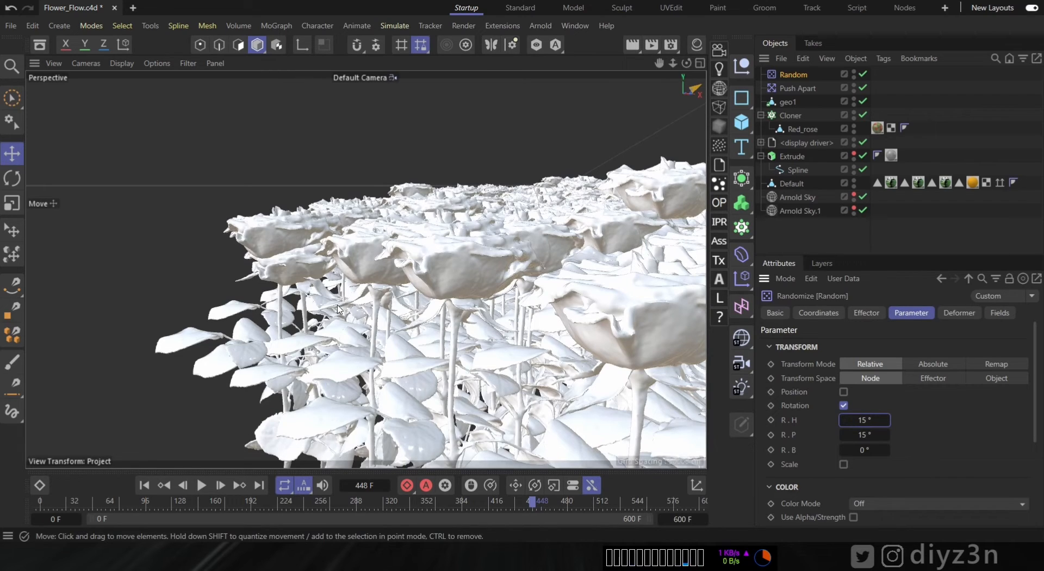
left_click(877, 451)
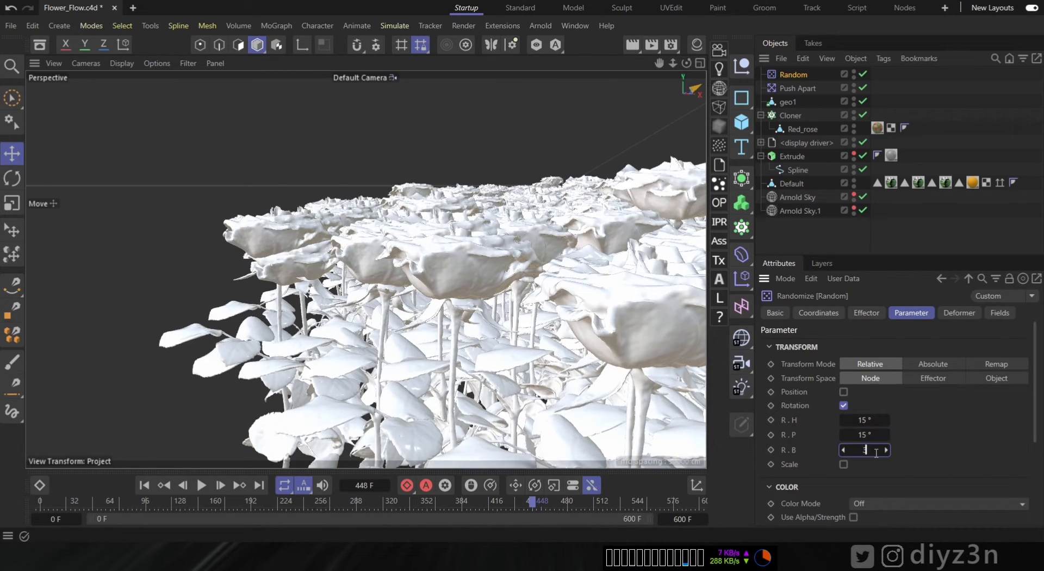
key("Return")
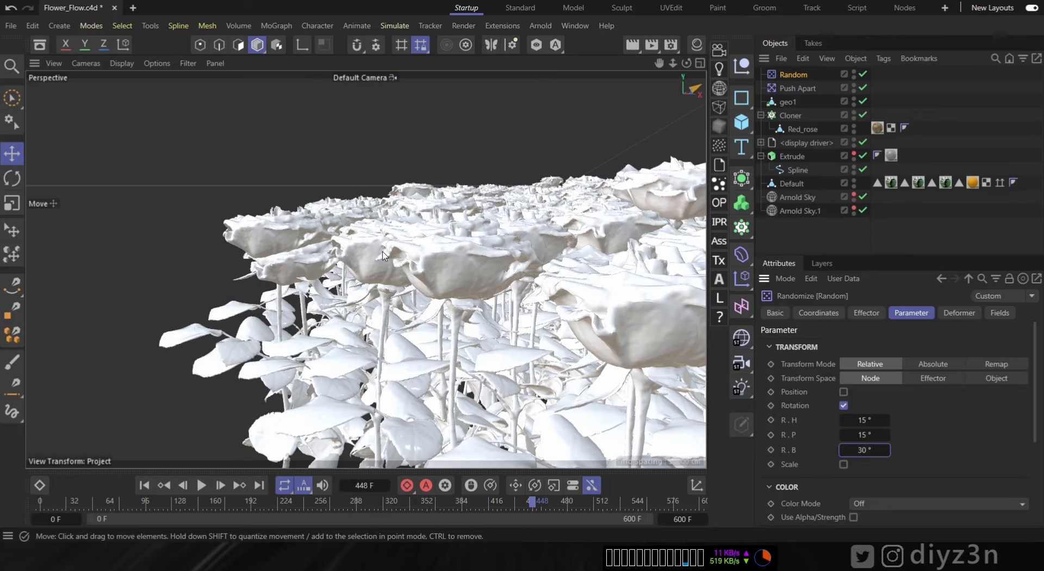
- Move the Default snowdrop object under the Cloner above Red_rose
right_click_drag(489, 249, 447, 245, "alt")
left_click_drag(446, 245, 451, 333, "alt")
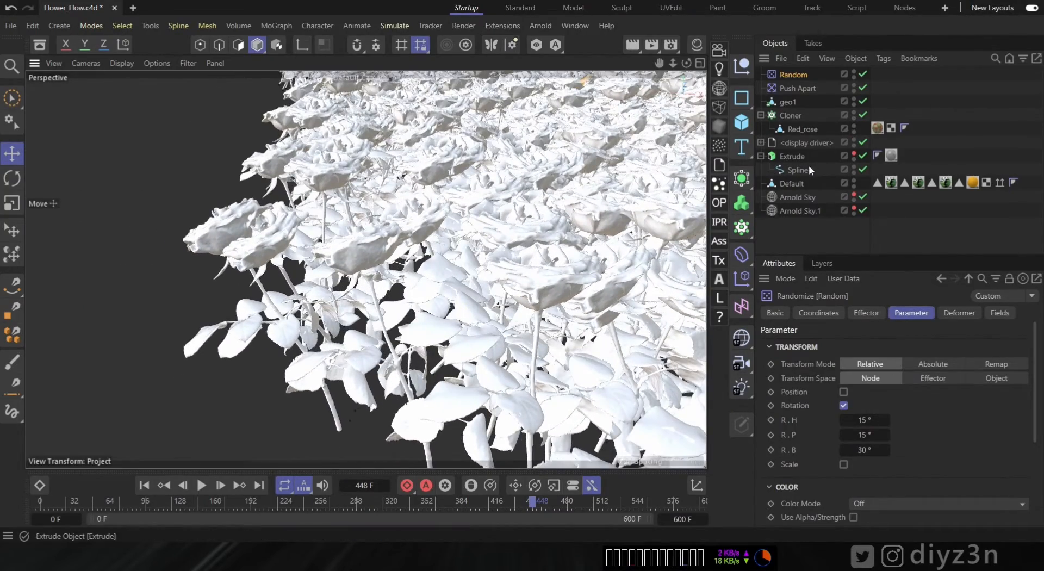
left_click_drag(784, 184, 783, 117)
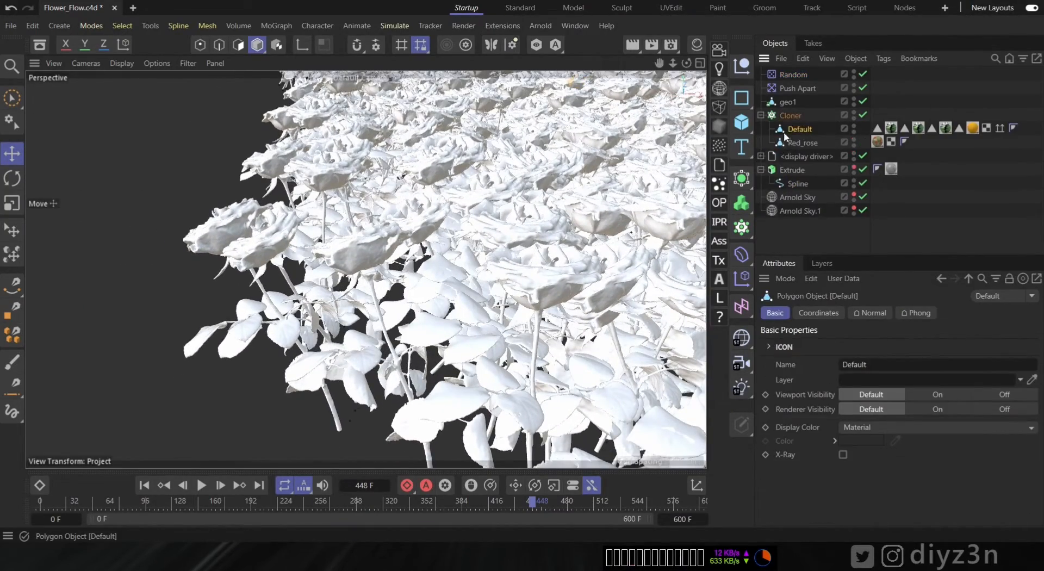
- Set the Cloner's clones distribution to Random
left_click(784, 117)
left_click_drag(424, 287, 515, 376, "alt")
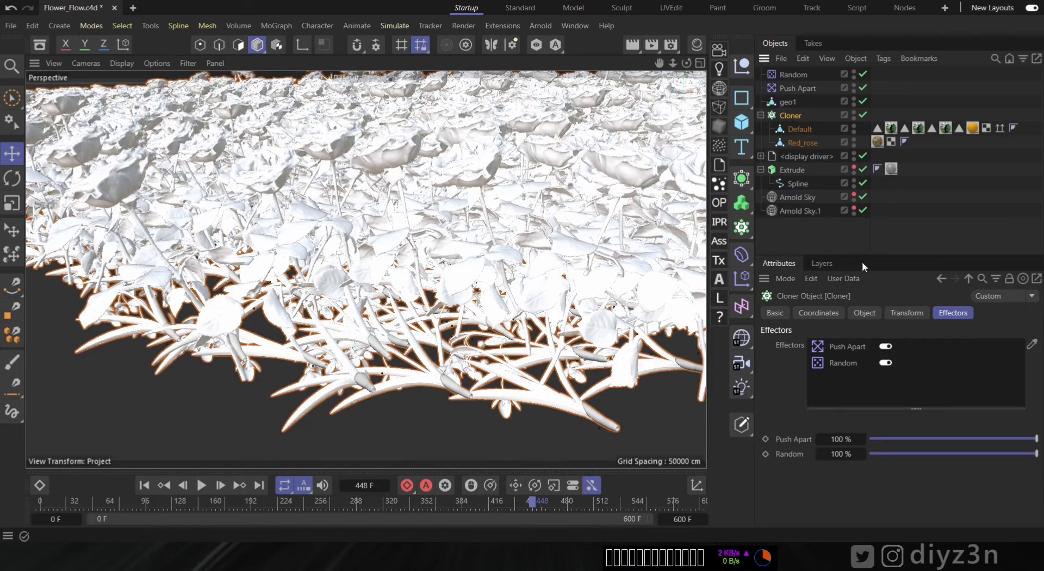
left_click(837, 312)
left_click(864, 313)
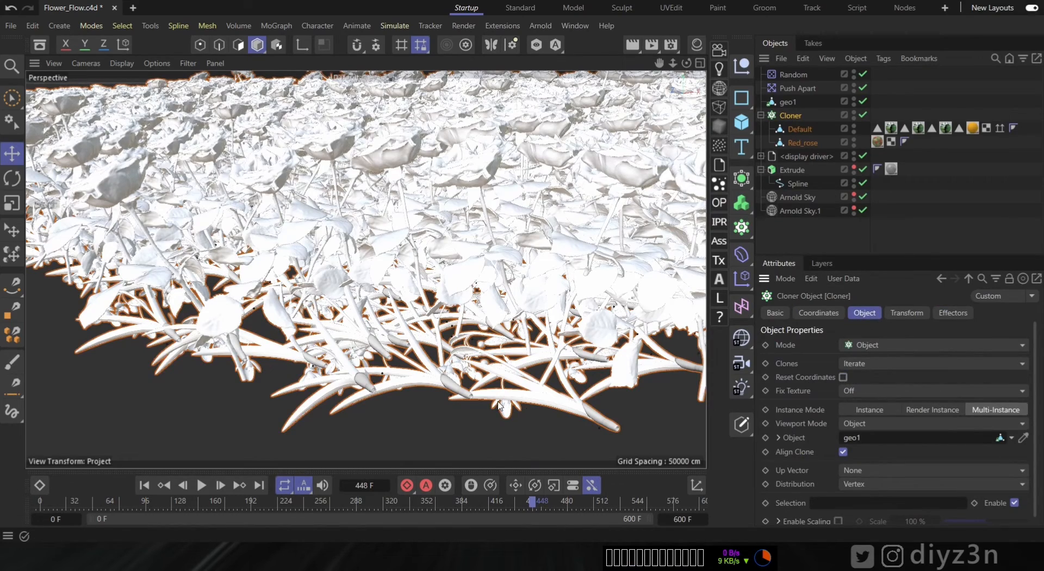
scroll(489, 389, "up", 3)
left_click_drag(414, 301, 435, 378, "alt")
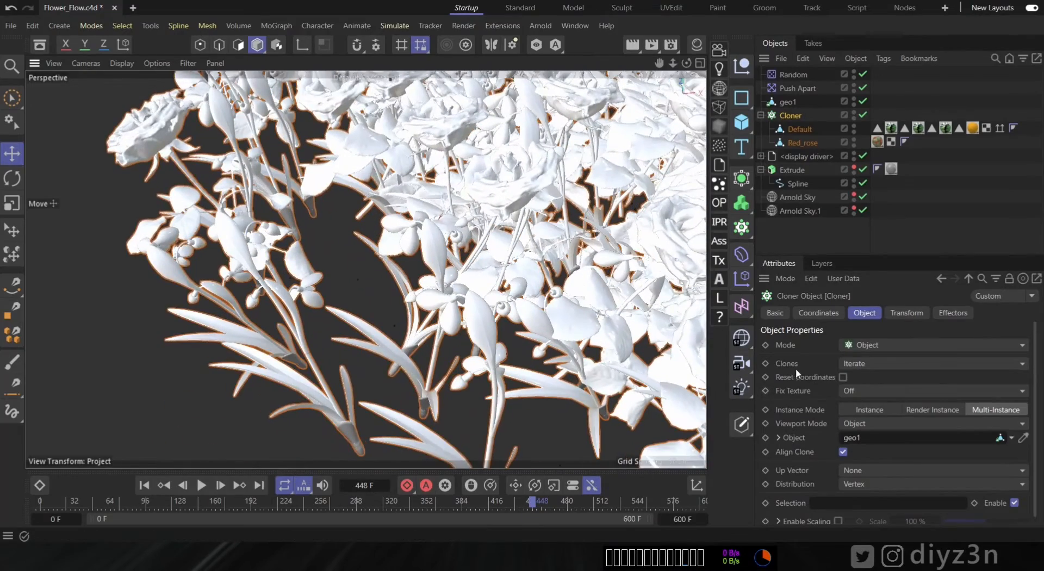
left_click(860, 365)
left_click(876, 395)
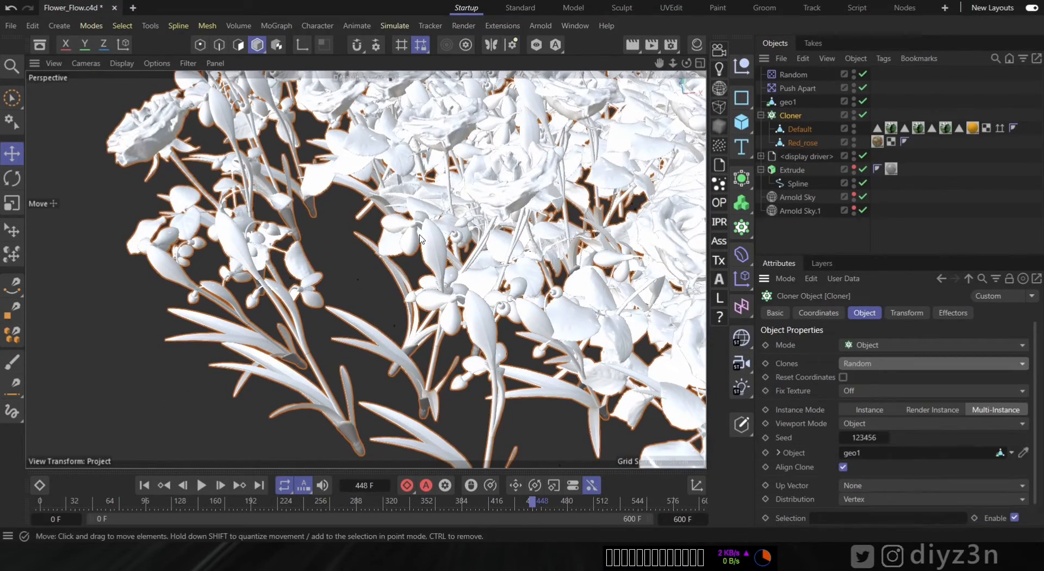
- Try the Points and Off viewport display modes for the Cloner
scroll(522, 280, "down", 10)
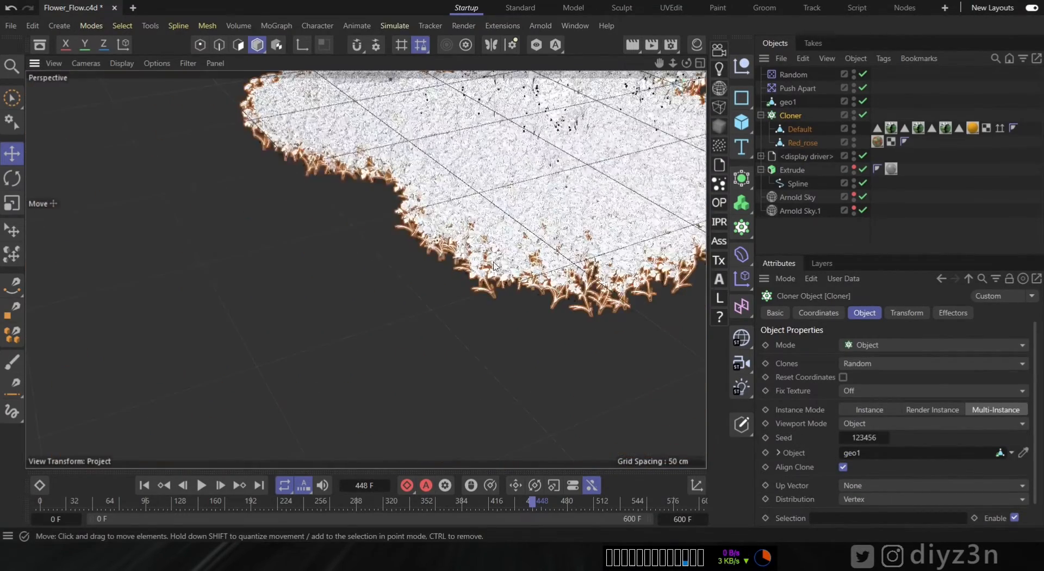
scroll(559, 242, "up", 5)
scroll(495, 305, "up", 5)
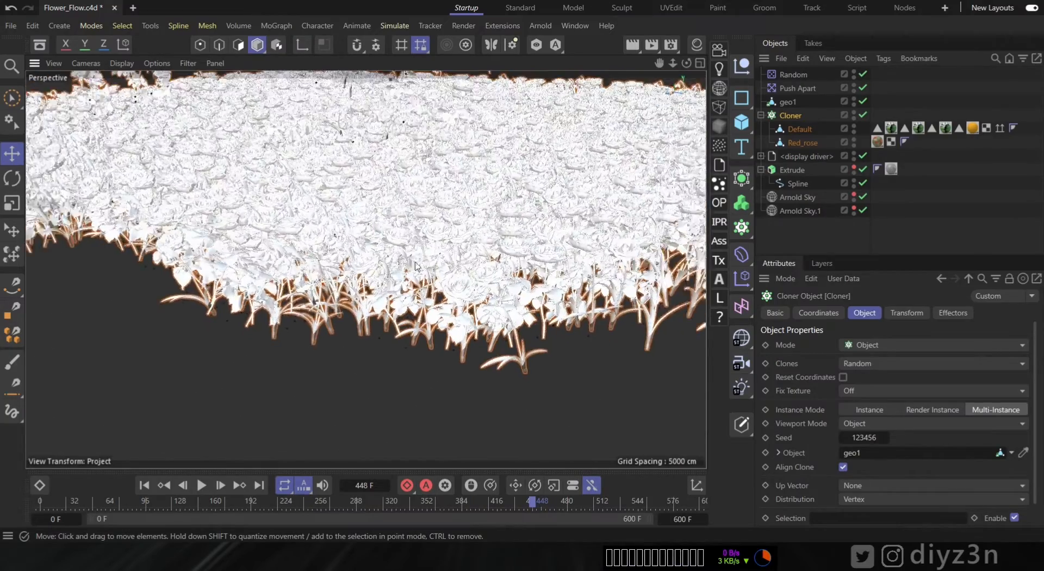
scroll(415, 298, "up", 5)
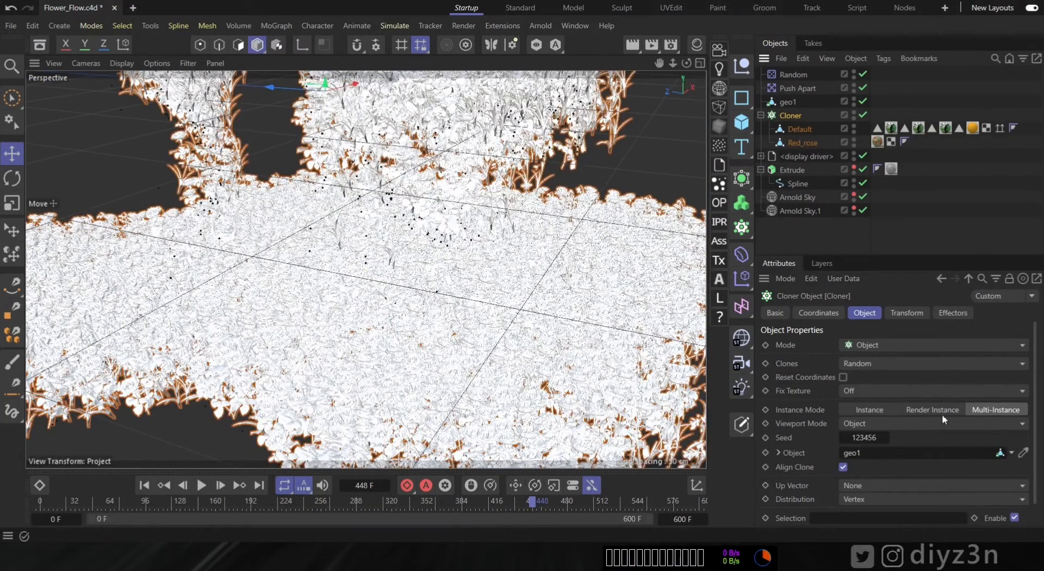
left_click(861, 424)
left_click(873, 446)
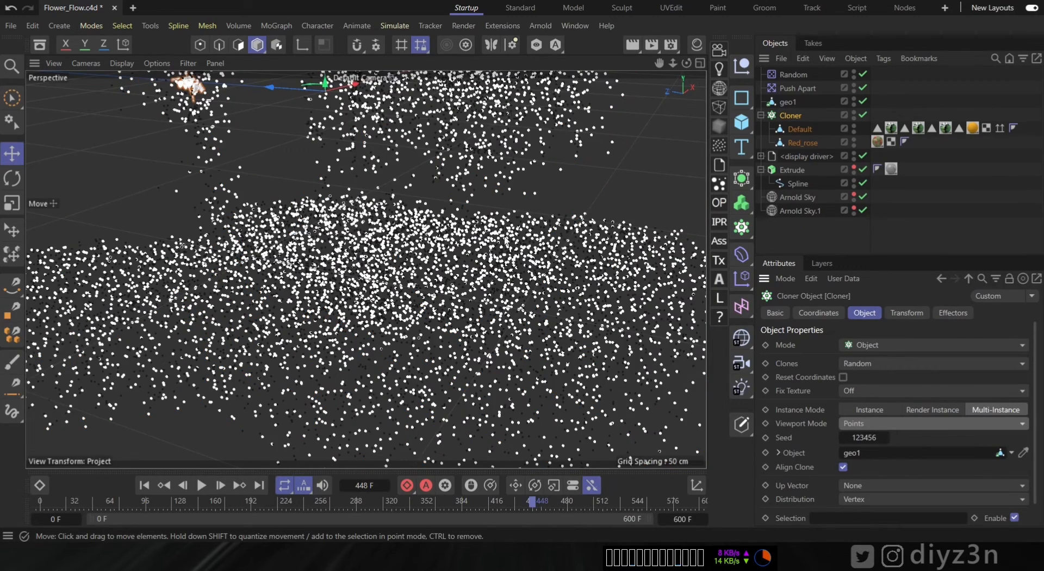
scroll(506, 241, "down", 6)
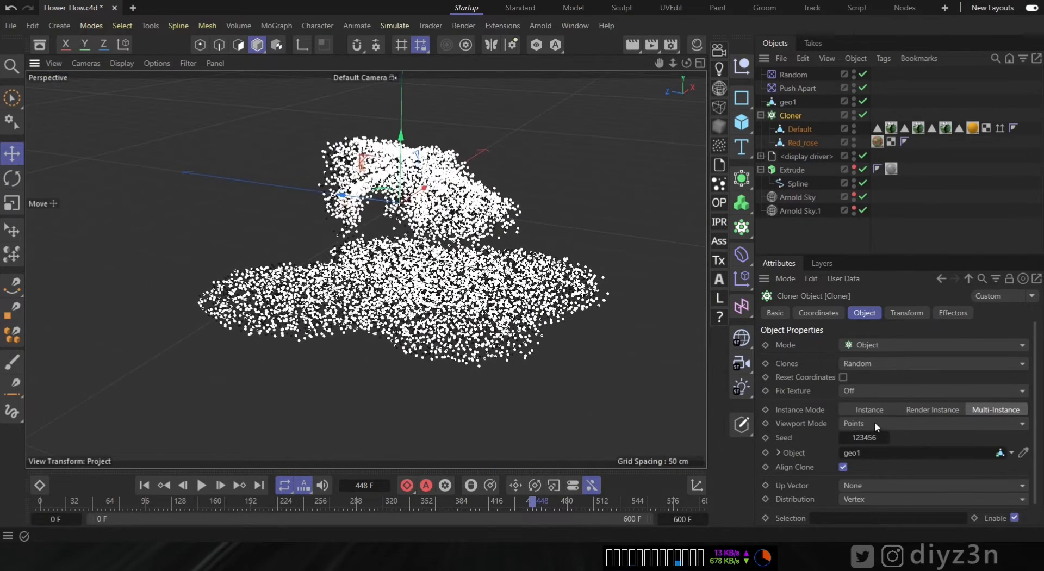
left_click(874, 424)
left_click(871, 451)
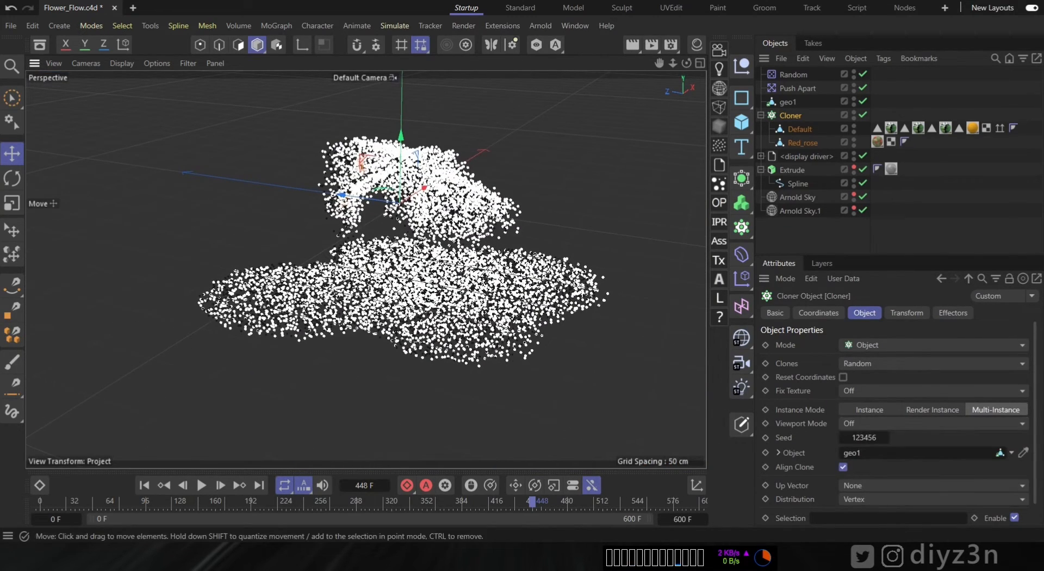
- Set the Cloner's viewport display mode to Bounding Box
middle_click_drag(436, 234, 431, 258, "alt")
scroll(434, 259, "up", 2)
scroll(432, 257, "up", 2)
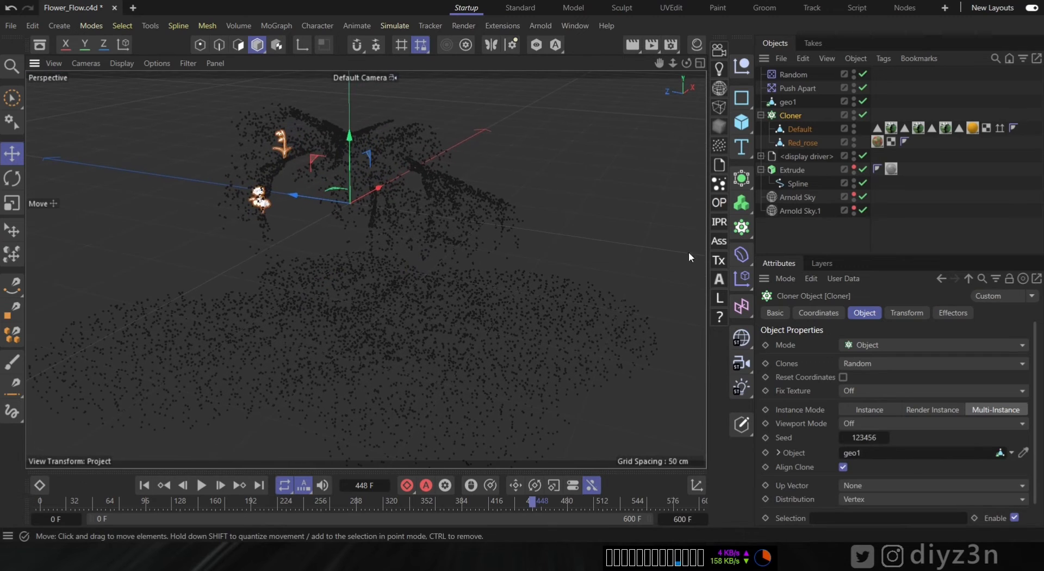
left_click(865, 430)
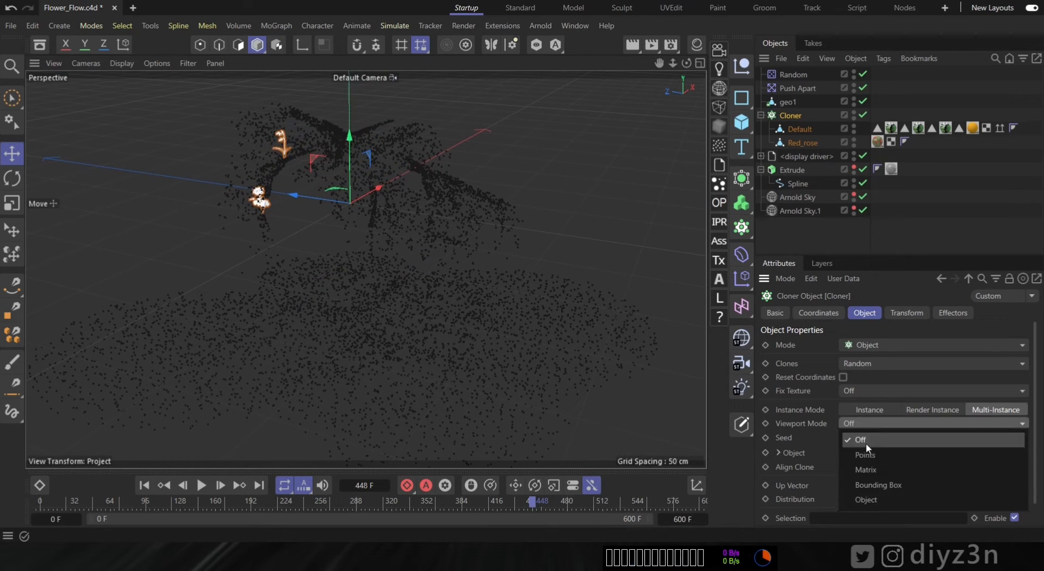
left_click(877, 474)
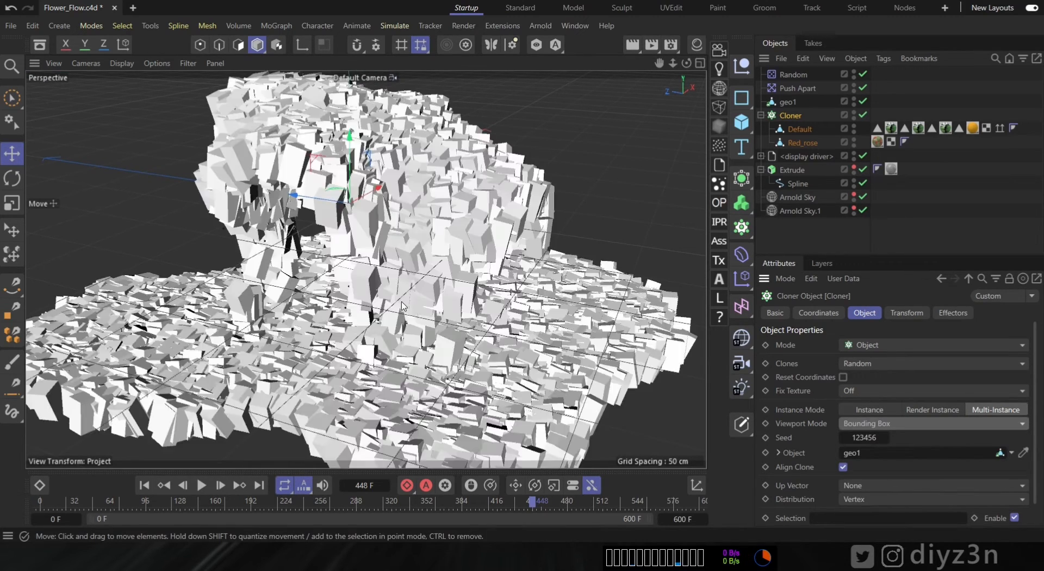
mouse_move(379, 298)
left_mouse_down("alt")
mouse_move(363, 297)
mouse_move(371, 292)
left_mouse_up("alt")
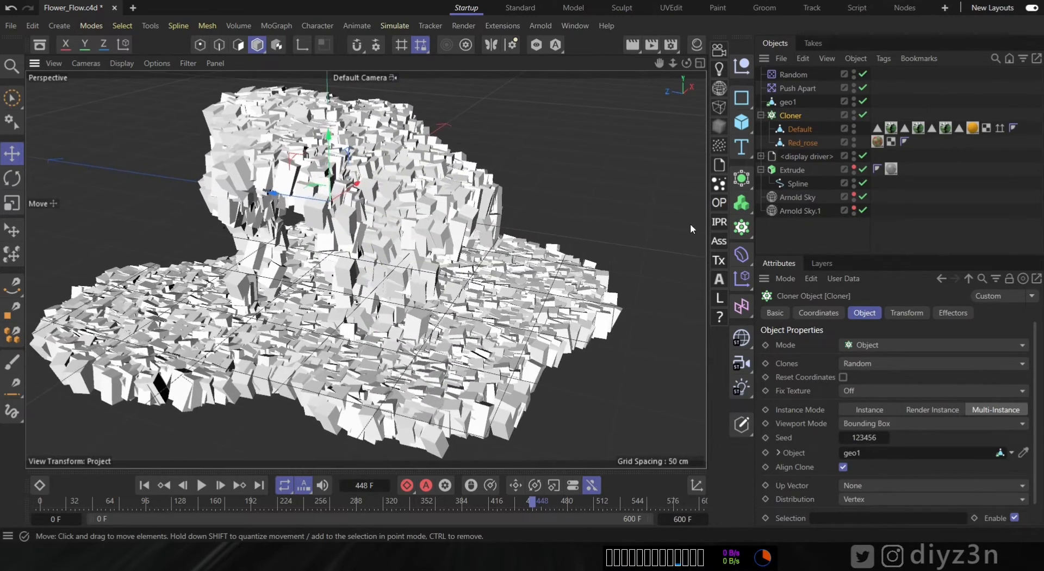
- Open the Arnold IPR render window and move it beside the viewport
left_click(719, 223)
left_click_drag(469, 21, 650, 374)
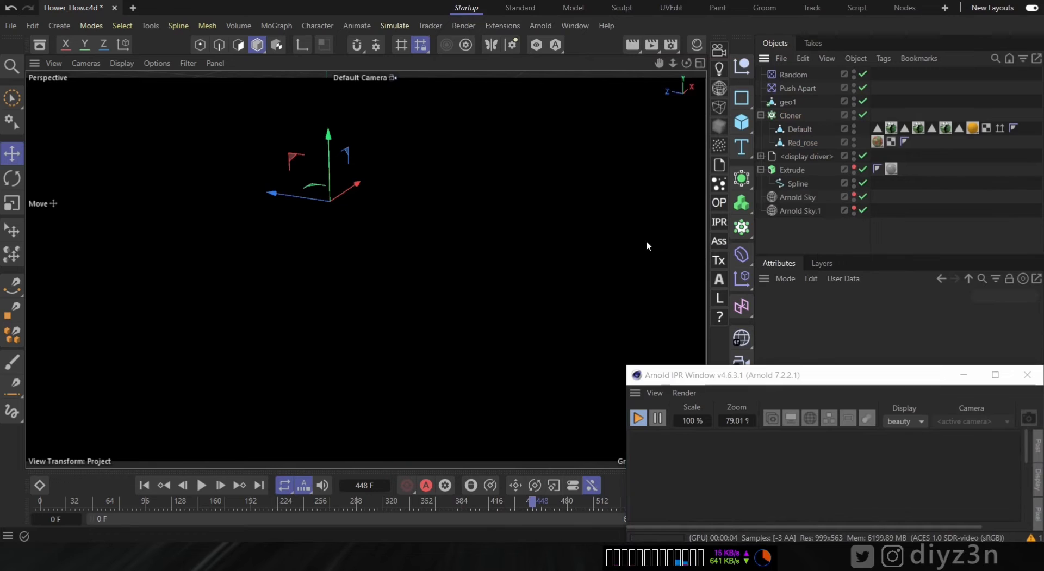
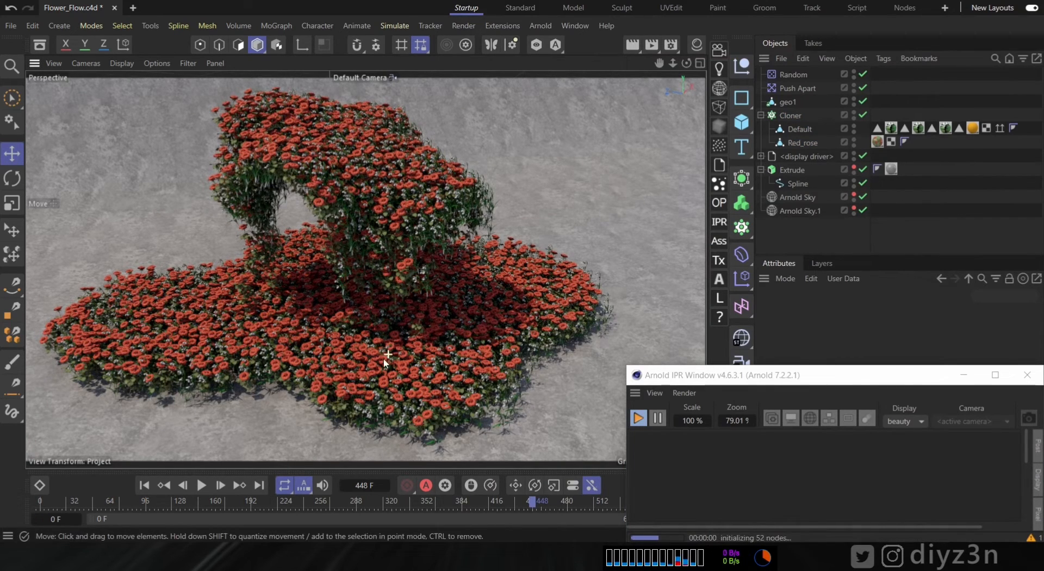
- Orbit and zoom around the flower field to inspect the Arnold IPR render
left_click_drag(400, 339, 300, 328, "alt")
right_click_drag(301, 328, 382, 320, "alt")
middle_click_drag(345, 332, 383, 263, "alt")
right_click_drag(383, 262, 426, 362, "alt")
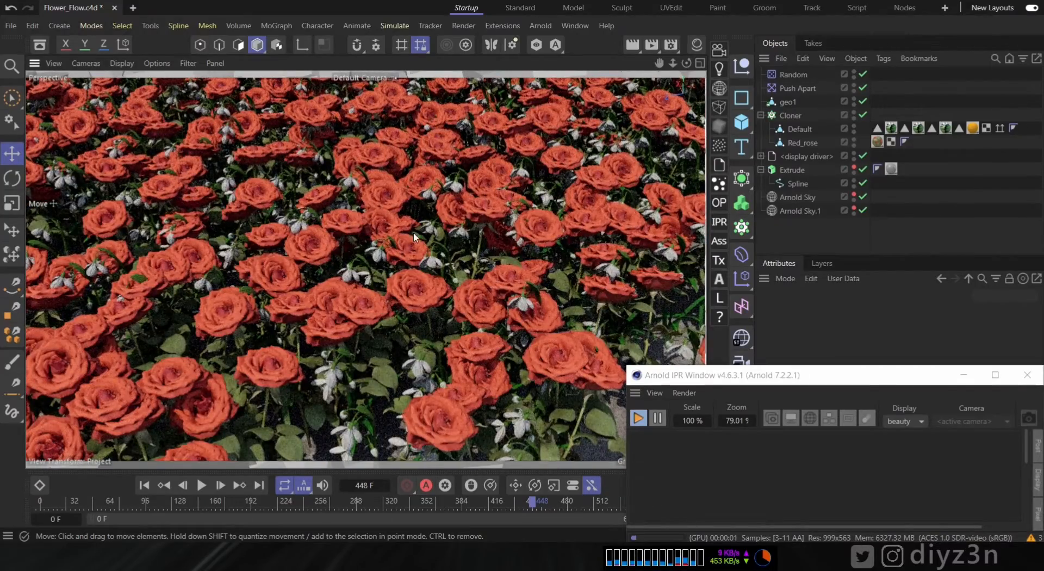
right_click_drag(181, 298, 119, 218, "alt")
left_click_drag(457, 179, 533, 228, "alt")
right_click_drag(533, 228, 503, 180, "alt")
middle_click_drag(504, 177, 449, 308, "alt")
left_click_drag(449, 309, 371, 289, "alt")
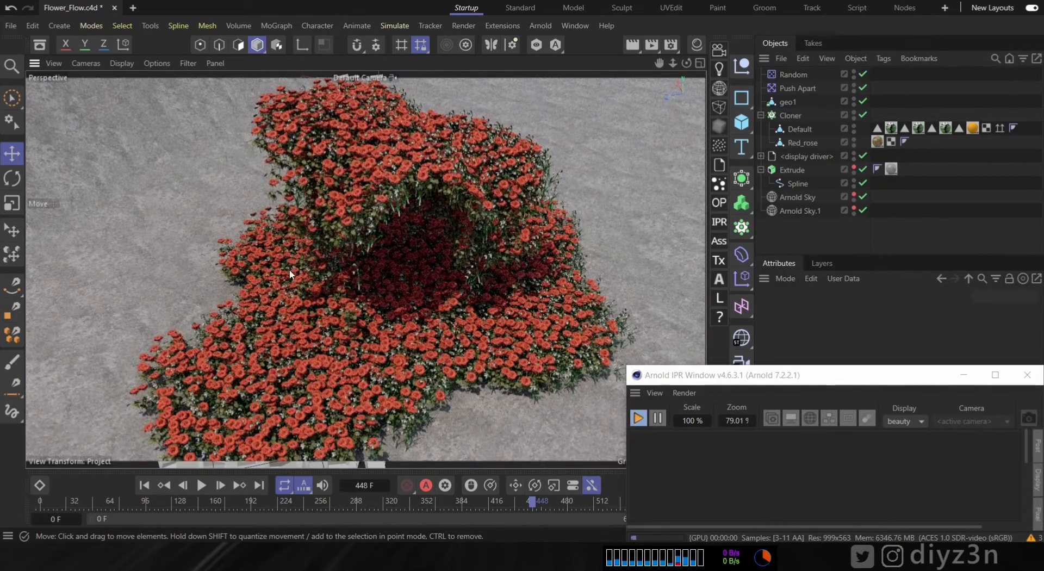
- Stop the IPR render and open the Red_rose material in the Node Editor
left_click(639, 418)
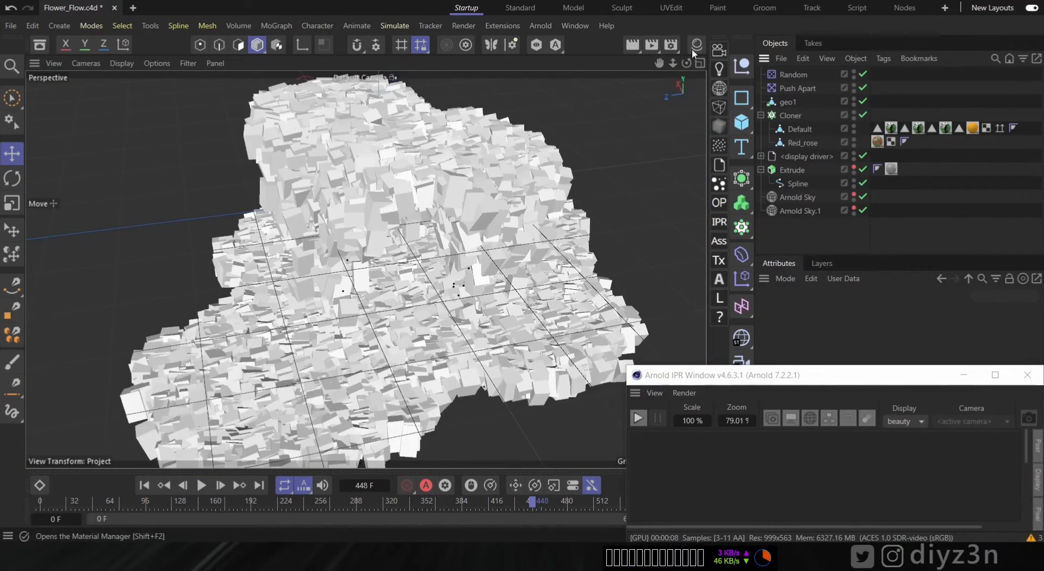
left_click(693, 48)
double_click(671, 223)
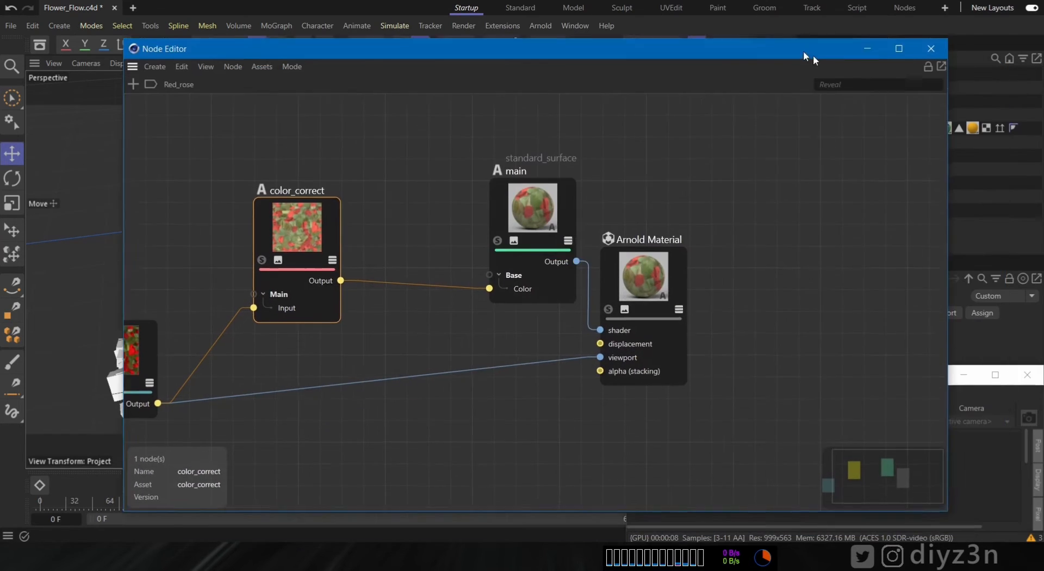
- Arrange the Node Editor window beside the viewport and restart the Arnold IPR render
left_click_drag(814, 55, 768, 50)
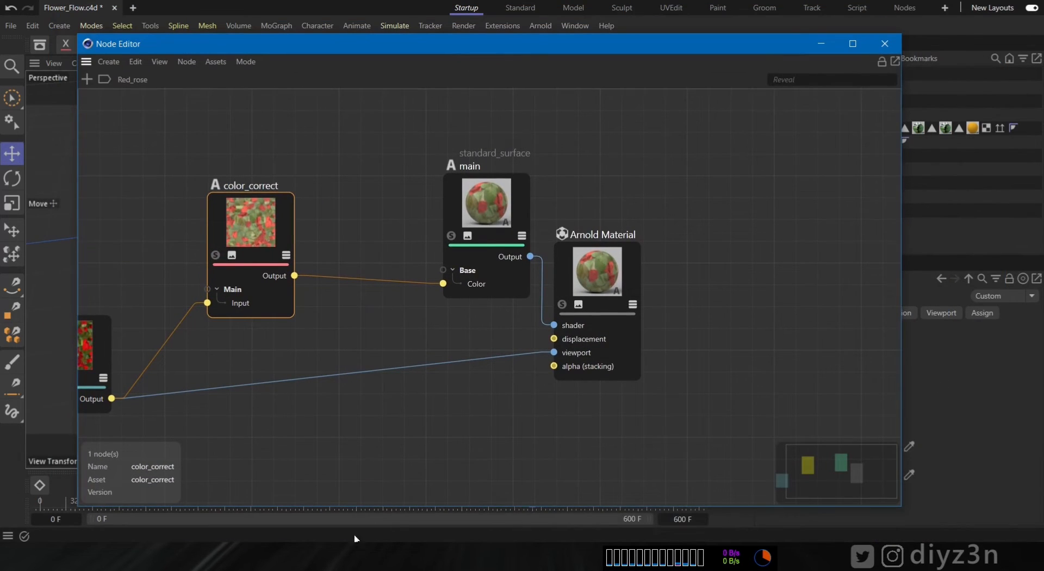
left_click(318, 556)
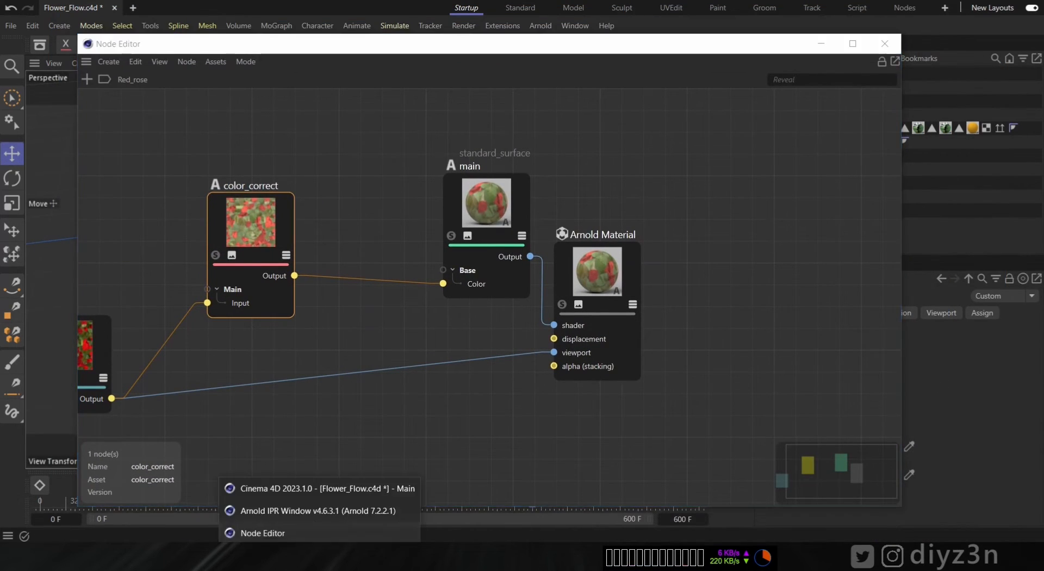
left_click(320, 510)
left_click(638, 419)
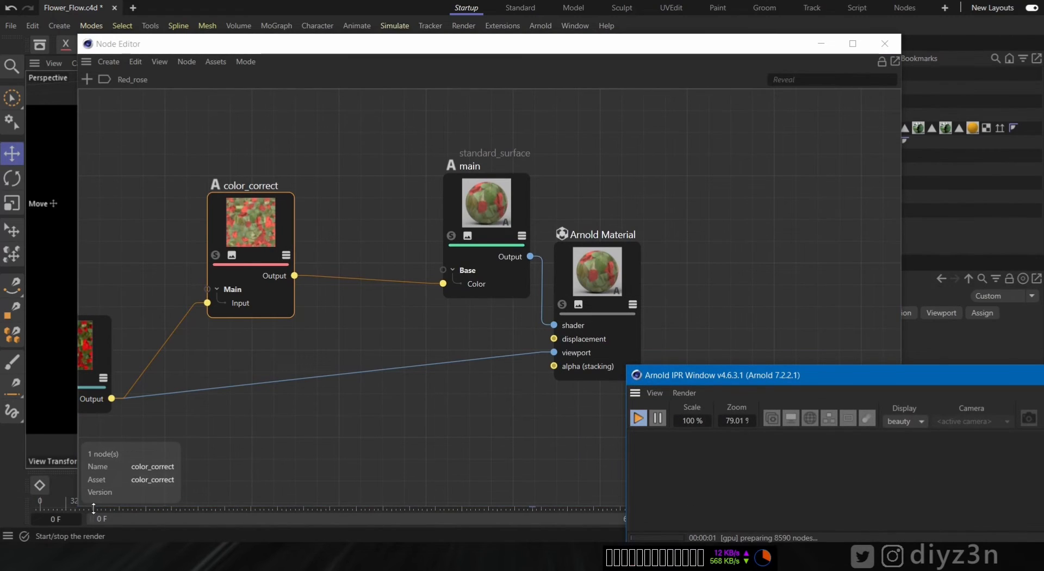
left_click_drag(75, 507, 685, 336)
middle_click_drag(851, 215, 789, 248)
left_click_drag(685, 339, 323, 444)
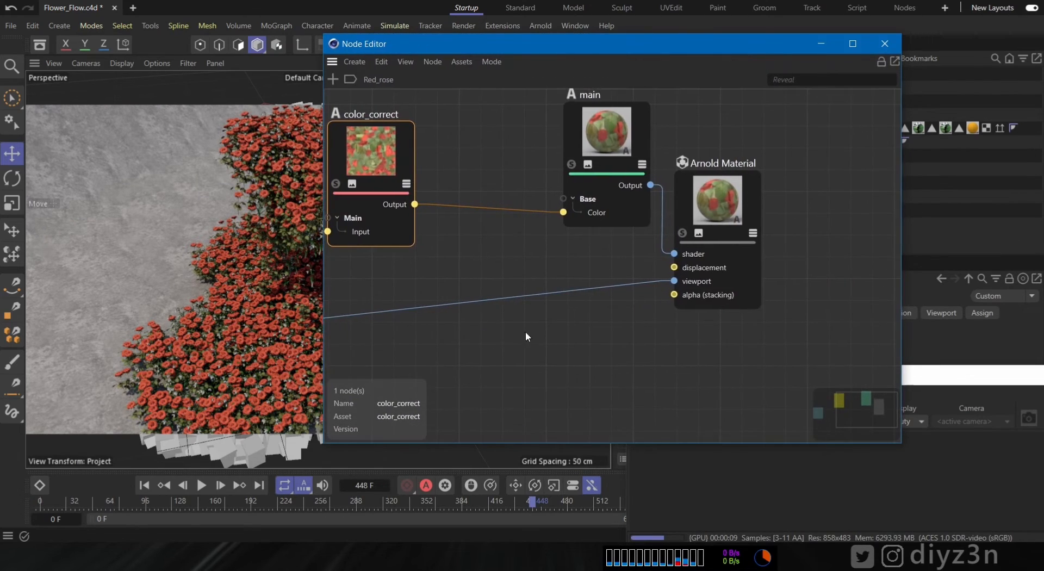
middle_click_drag(511, 329, 686, 359)
- Add a color_jitter node and insert it between color_correct and the standard_surface Base Color
left_click(332, 81)
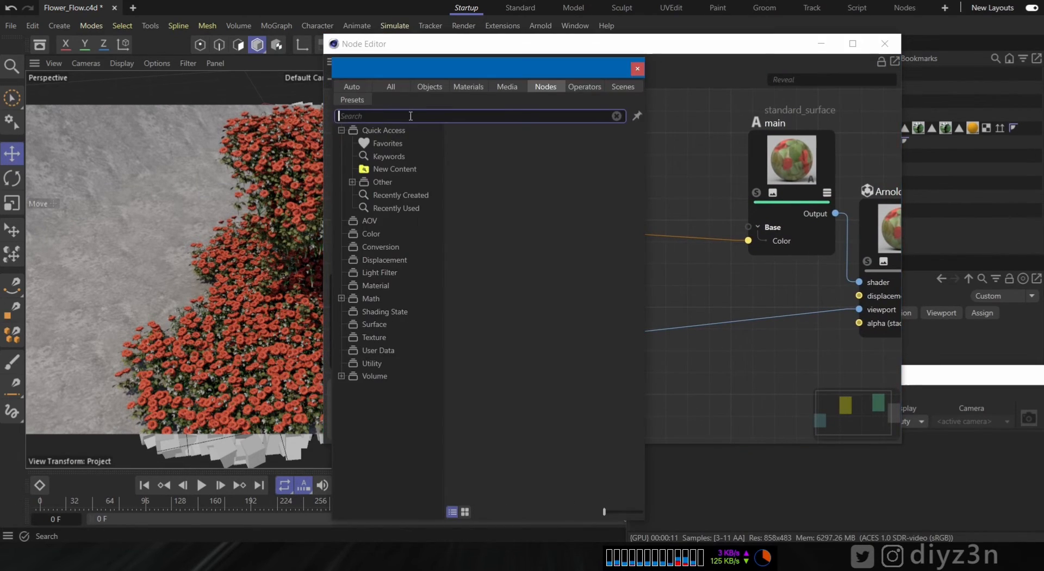
type("ji")
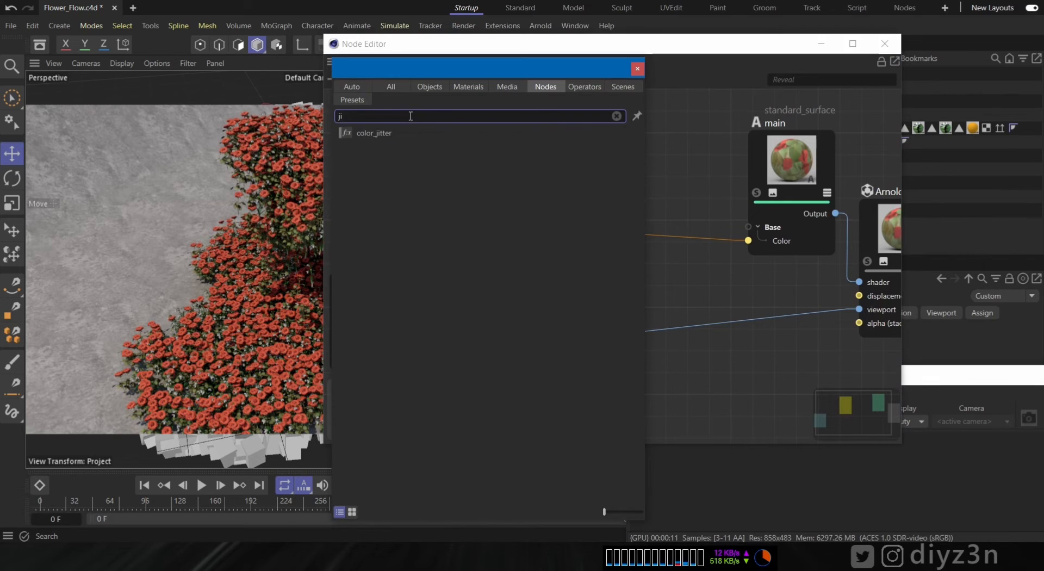
double_click(403, 136)
left_click_drag(612, 276, 685, 253)
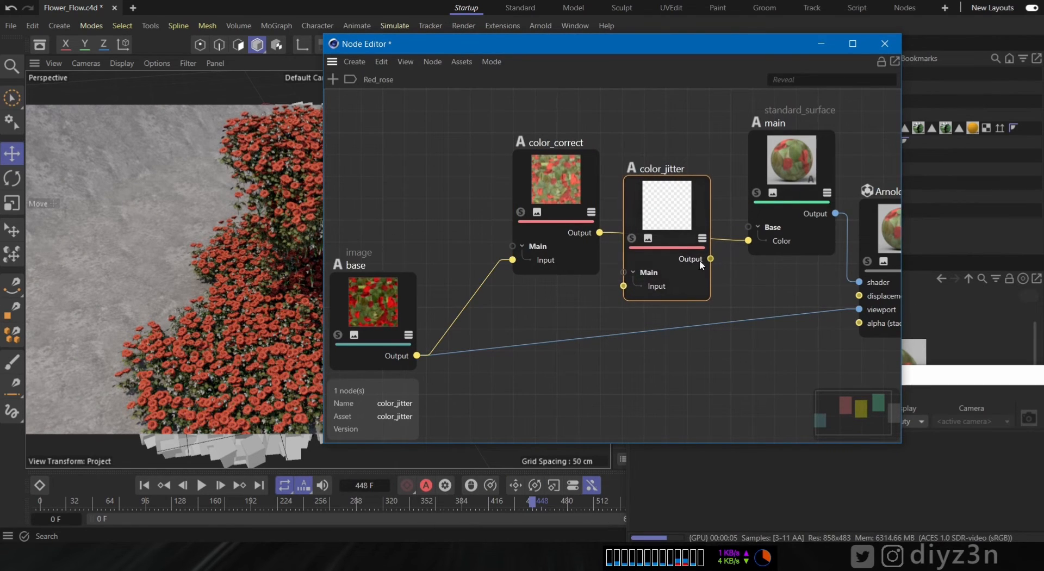
left_click_drag(625, 280, 624, 285)
left_click_drag(710, 259, 749, 241)
left_click_drag(681, 229, 681, 198)
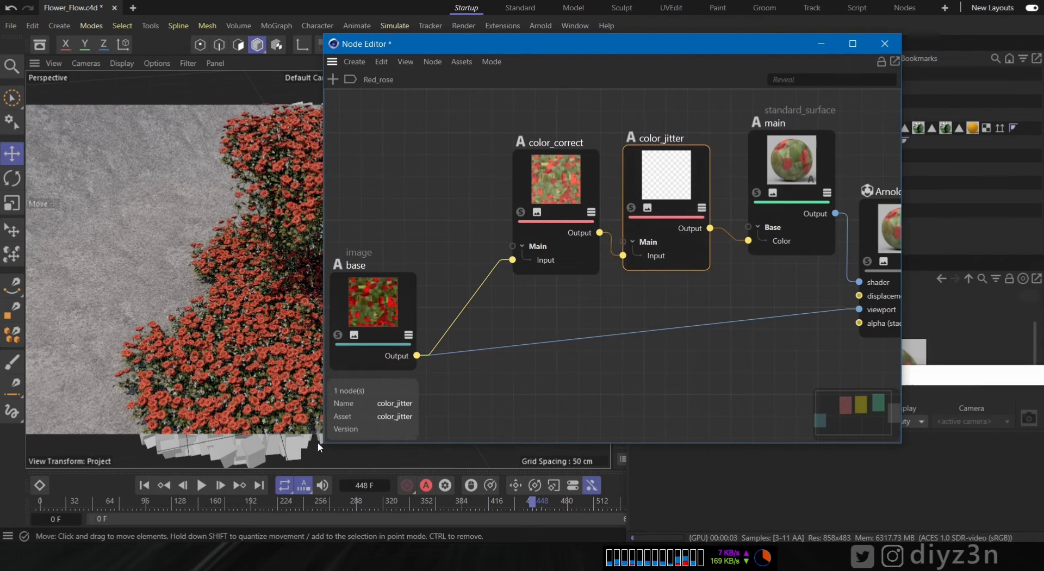
- Rearrange the Node Editor and IPR windows and expand the color_jitter node's Object parameters
left_click_drag(324, 443, 705, 329)
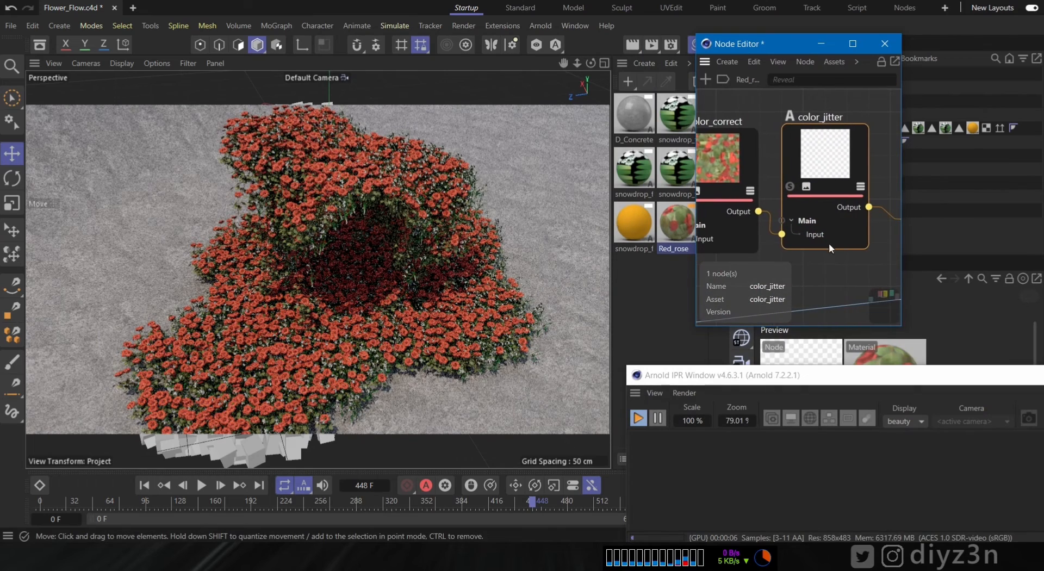
left_click_drag(902, 385, 286, 482)
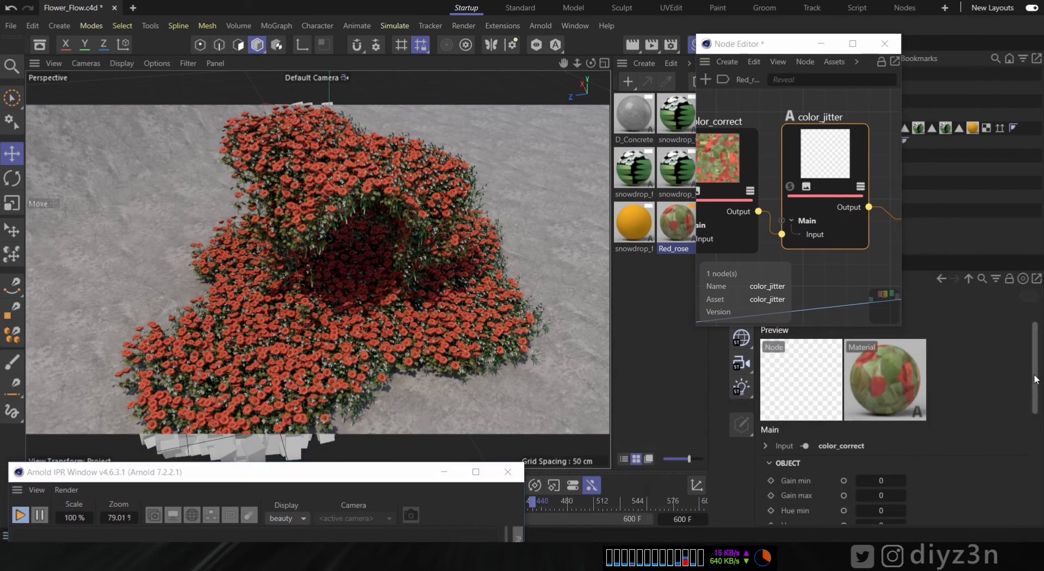
scroll(989, 413, "down", 3)
left_click(780, 404)
left_click(782, 422)
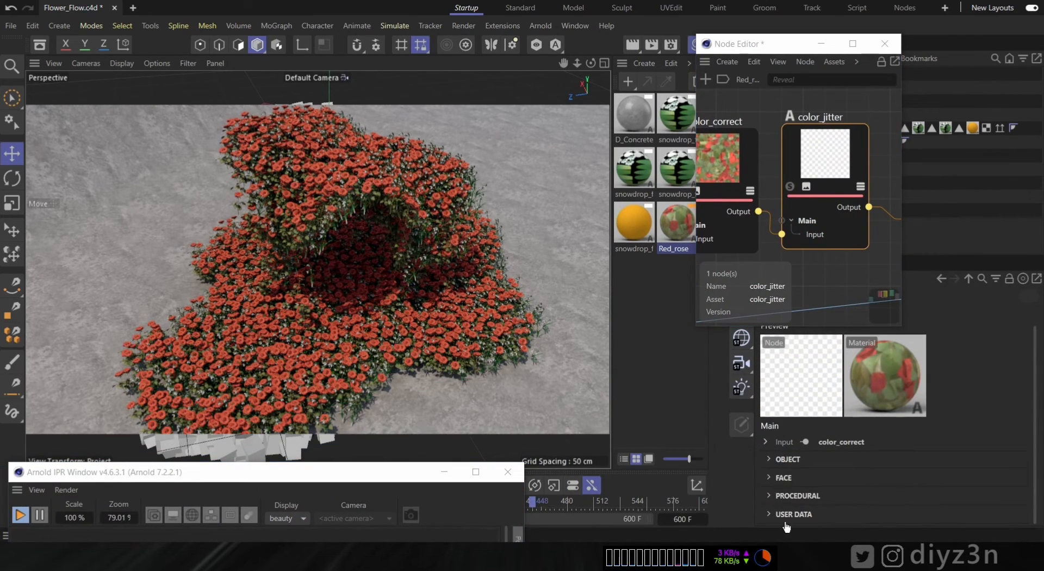
left_click(790, 459)
scroll(974, 444, "down", 2)
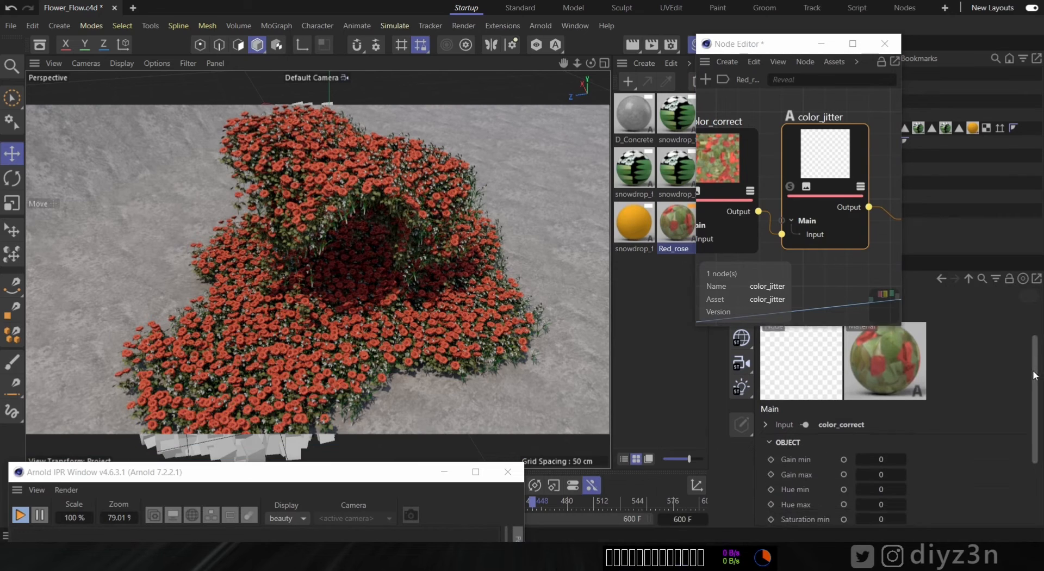
- Set the color_jitter Hue max to 0.1
left_click_drag(882, 445, 881, 438)
type("1")
key("Return")
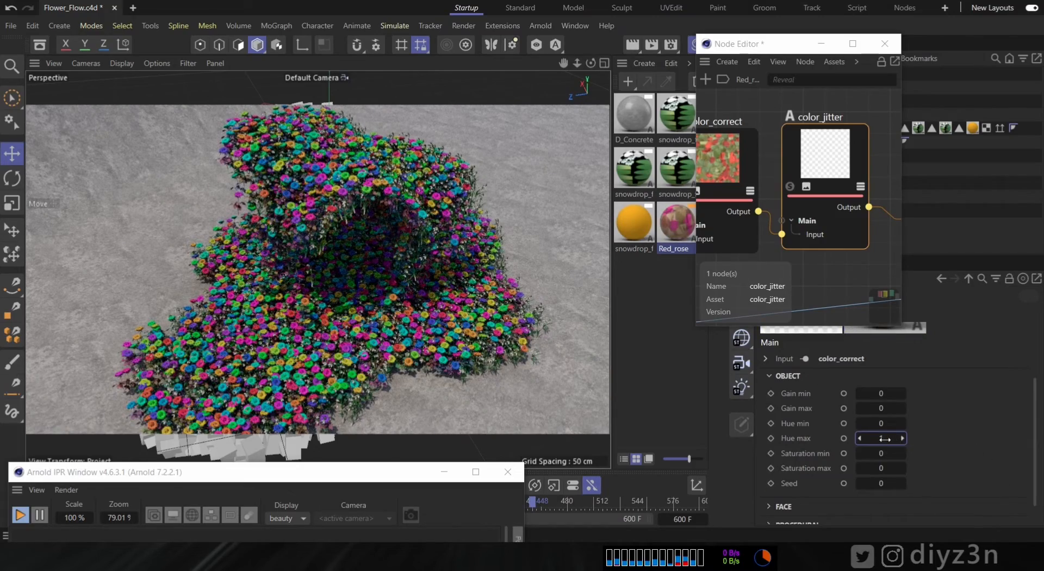
type("0.1")
key("Return")
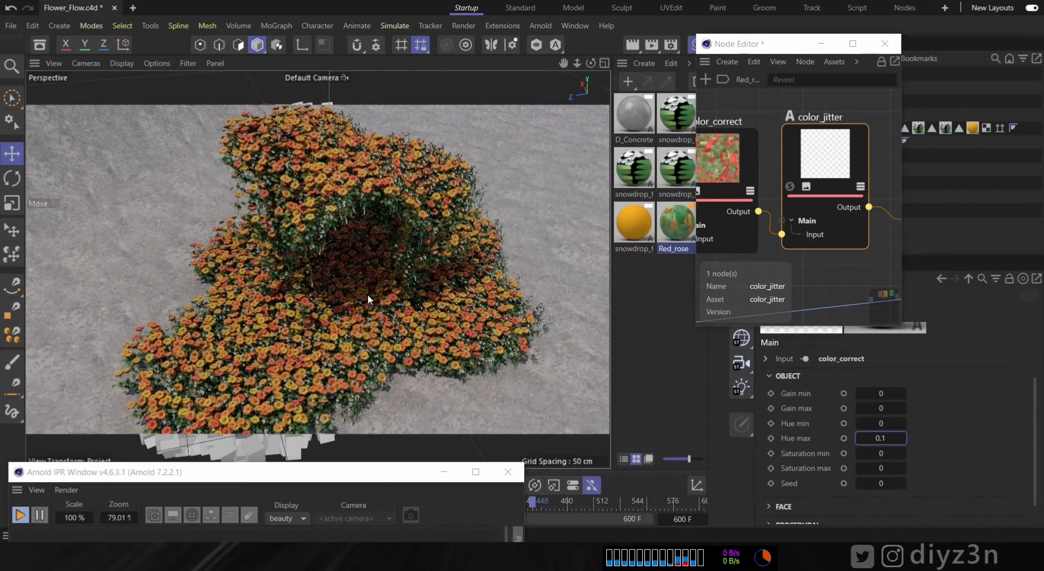
- Set the color_jitter Hue min to -0.1
type("-0.2")
key("Return")
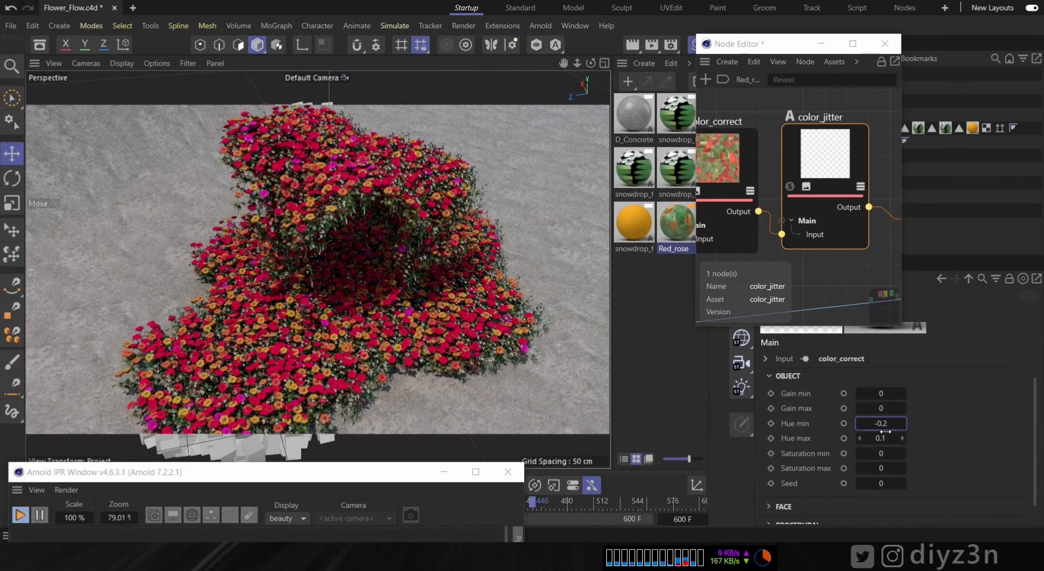
key("Return")
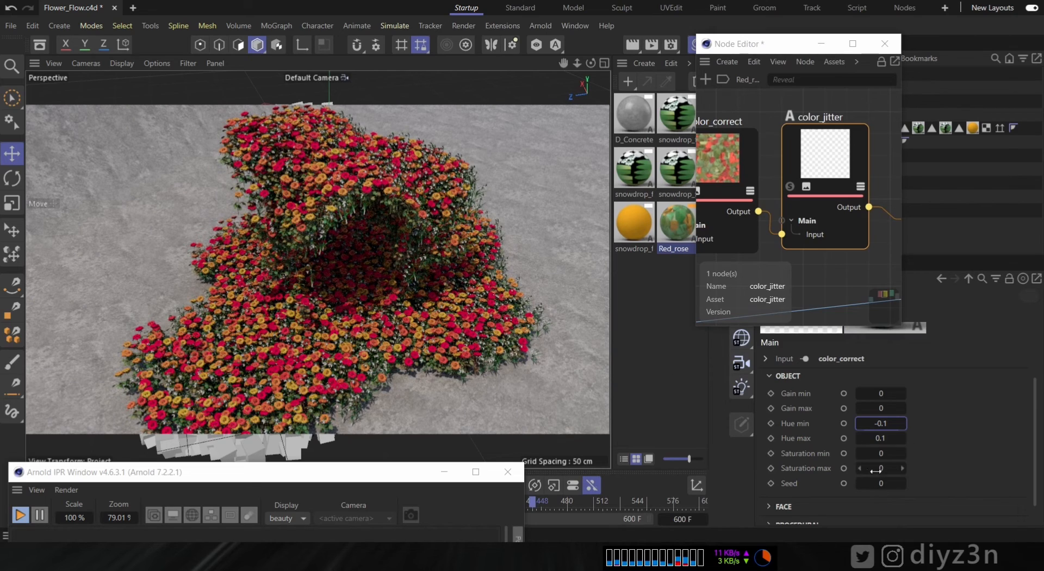
- Set the color_jitter Saturation min to -1
type("-.2")
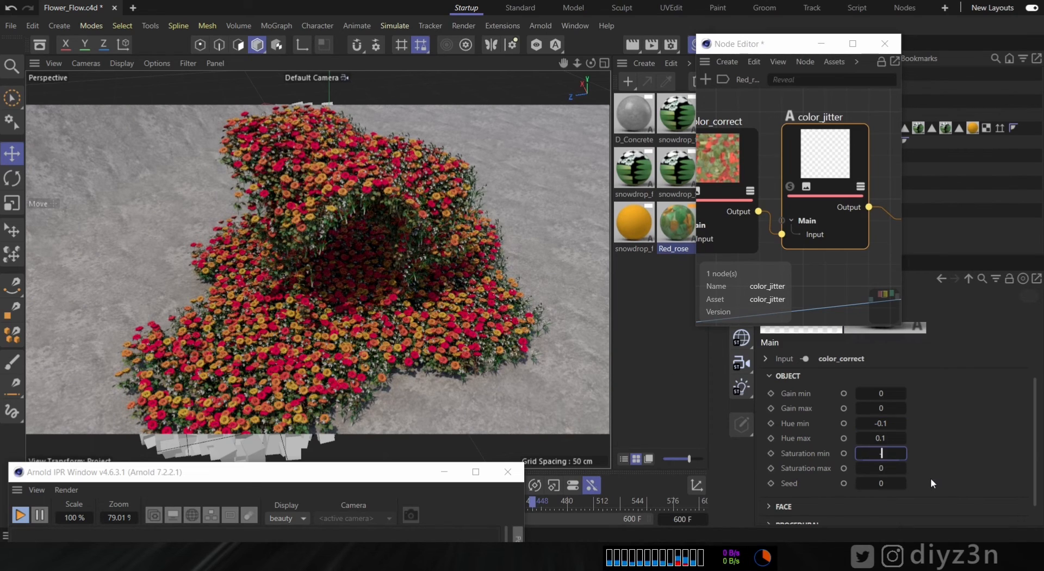
key("Return")
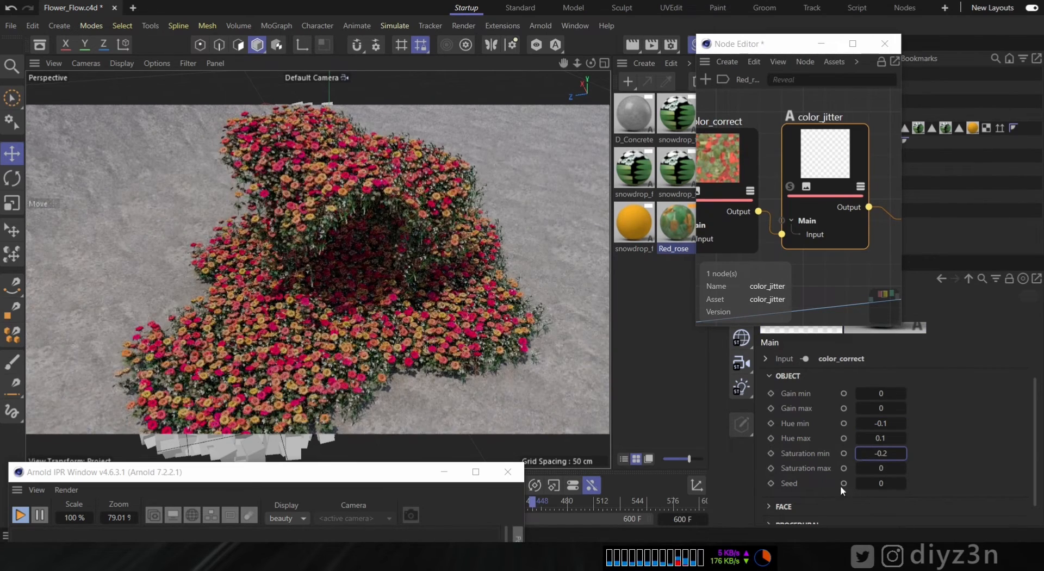
type("-1")
key("Return")
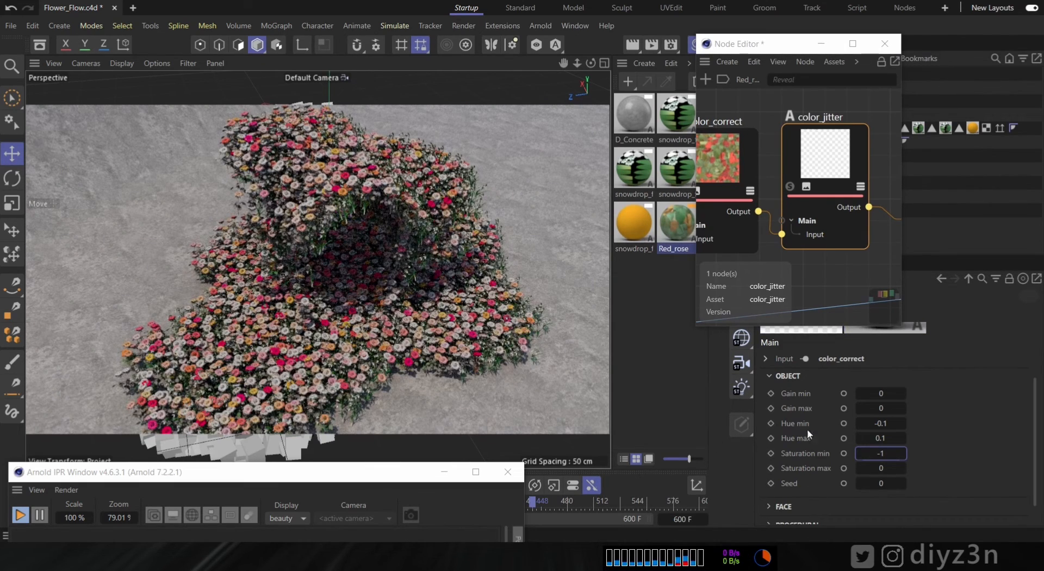
- Try a Gain min of -0.2, then set Gain min back to 0
left_click(886, 411)
left_click(894, 394)
type("-0.2")
key("Return")
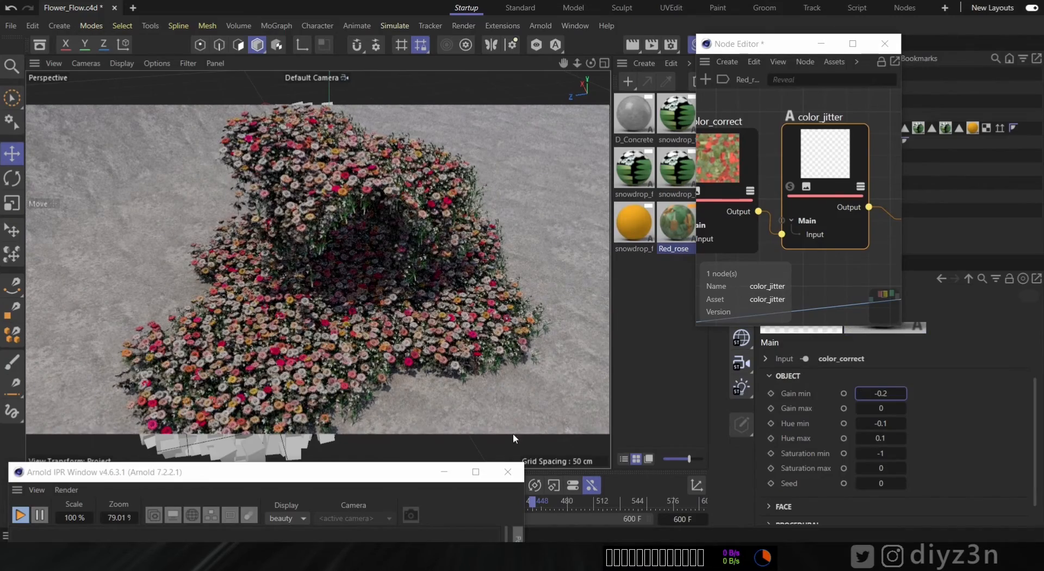
type("0")
key("Return")
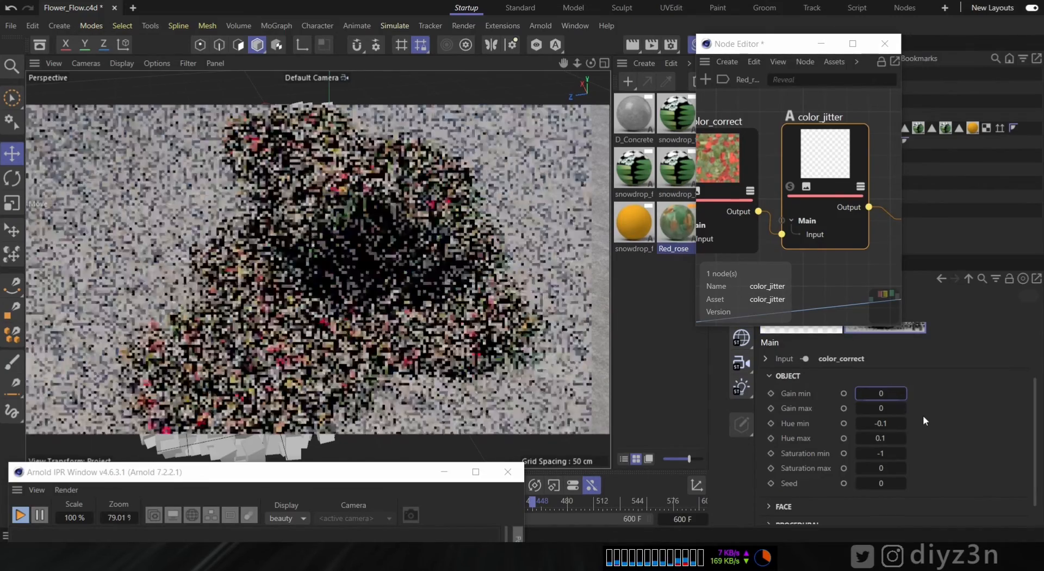